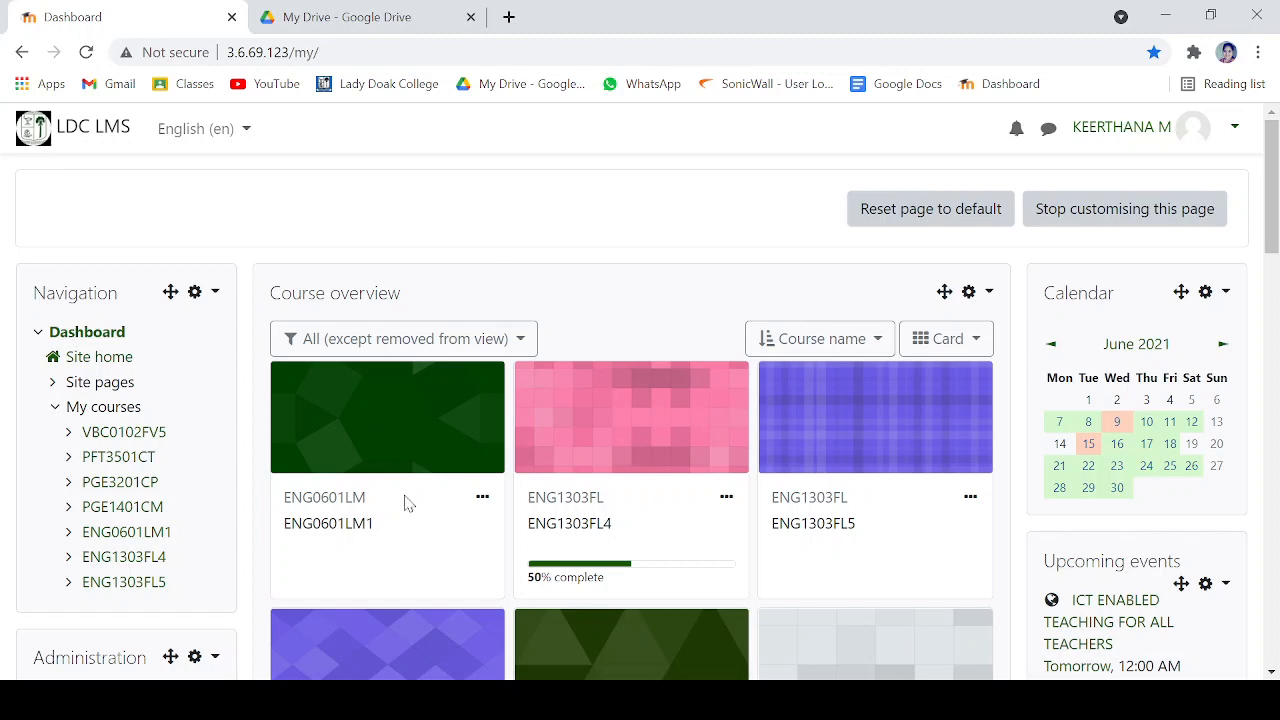
- Open the VBC0102FV5 course from the course overview
scroll(595, 485, down, 3)
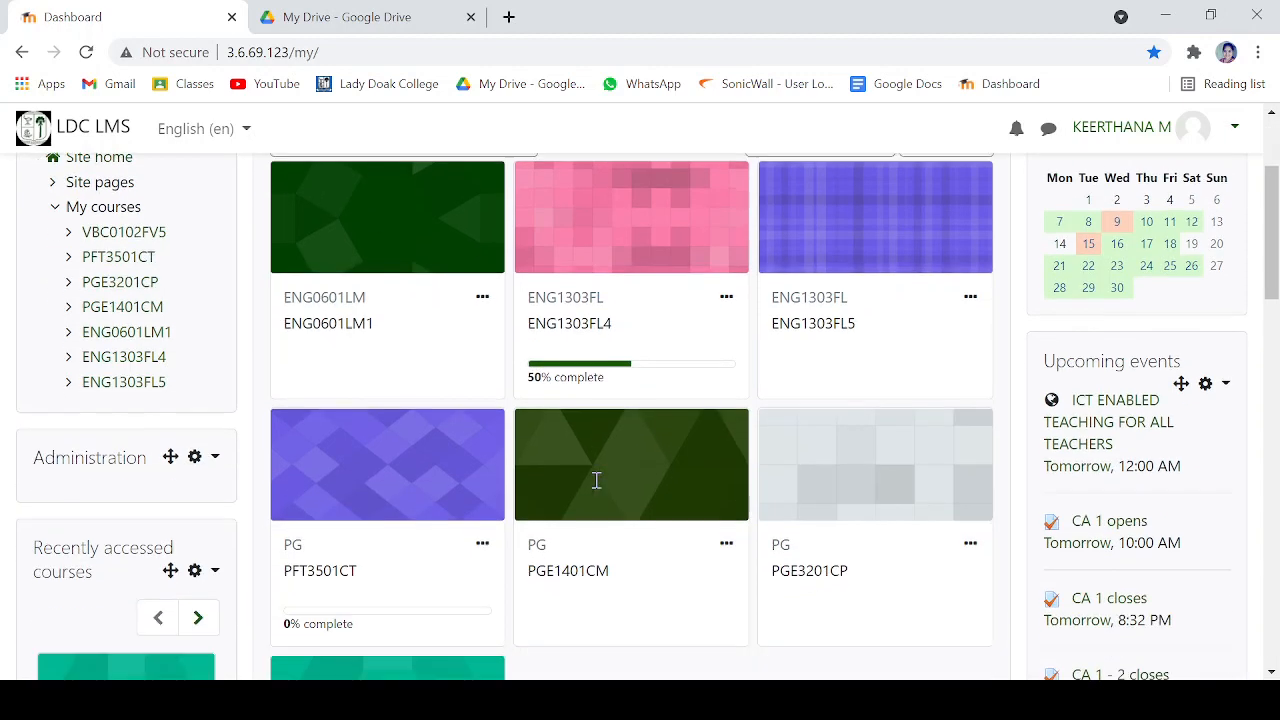
scroll(595, 487, down, 2)
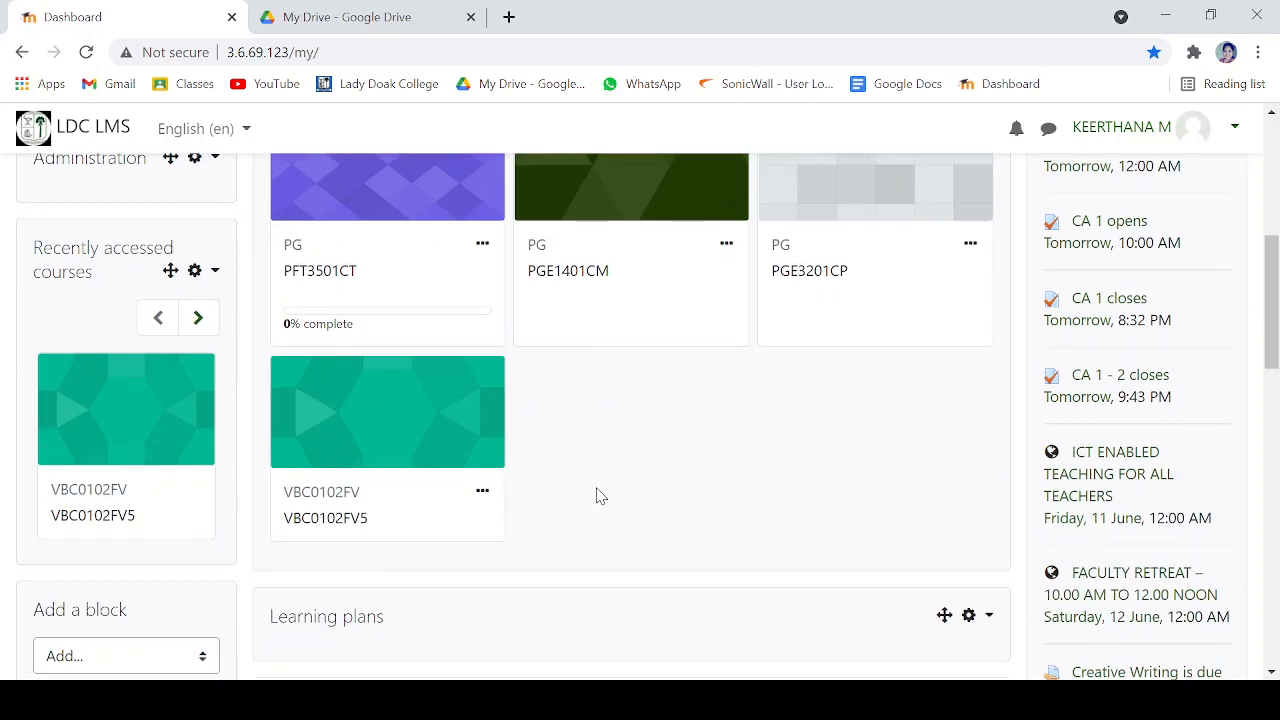
click(388, 445)
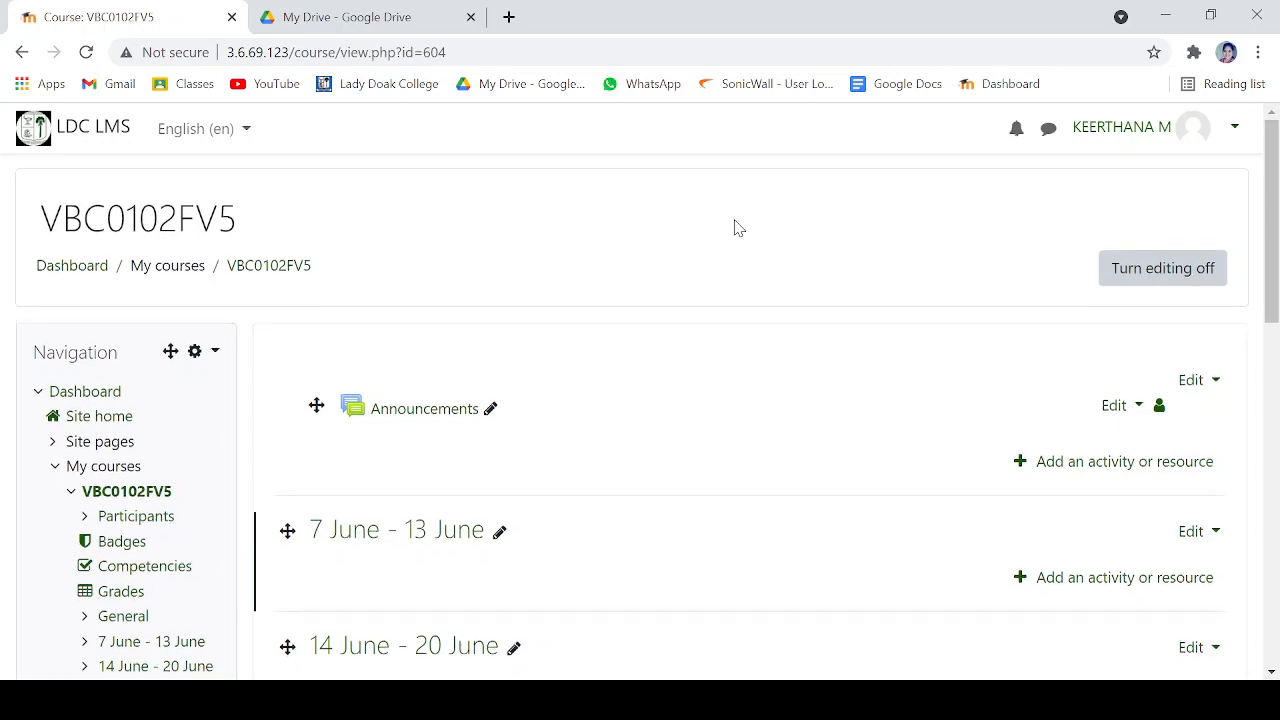
- Delete the 7 June - 13 June week from the course
scroll(735, 228, down, 1)
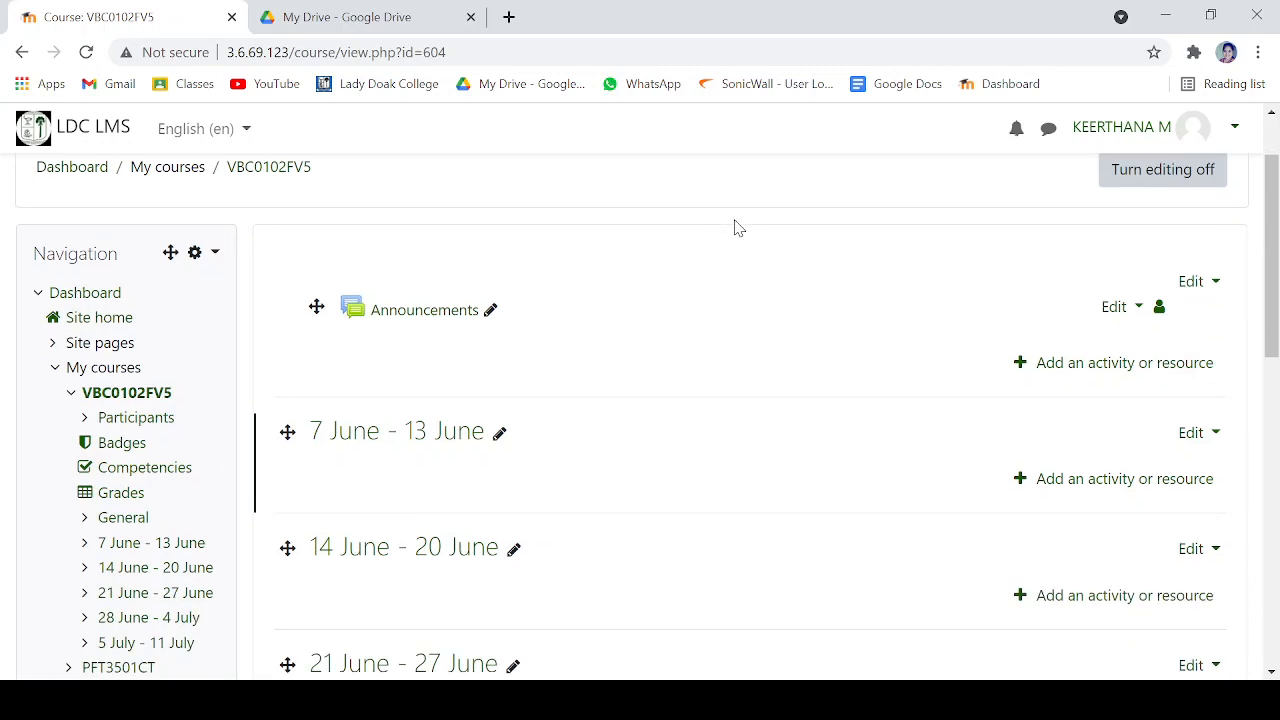
scroll(735, 228, down, 5)
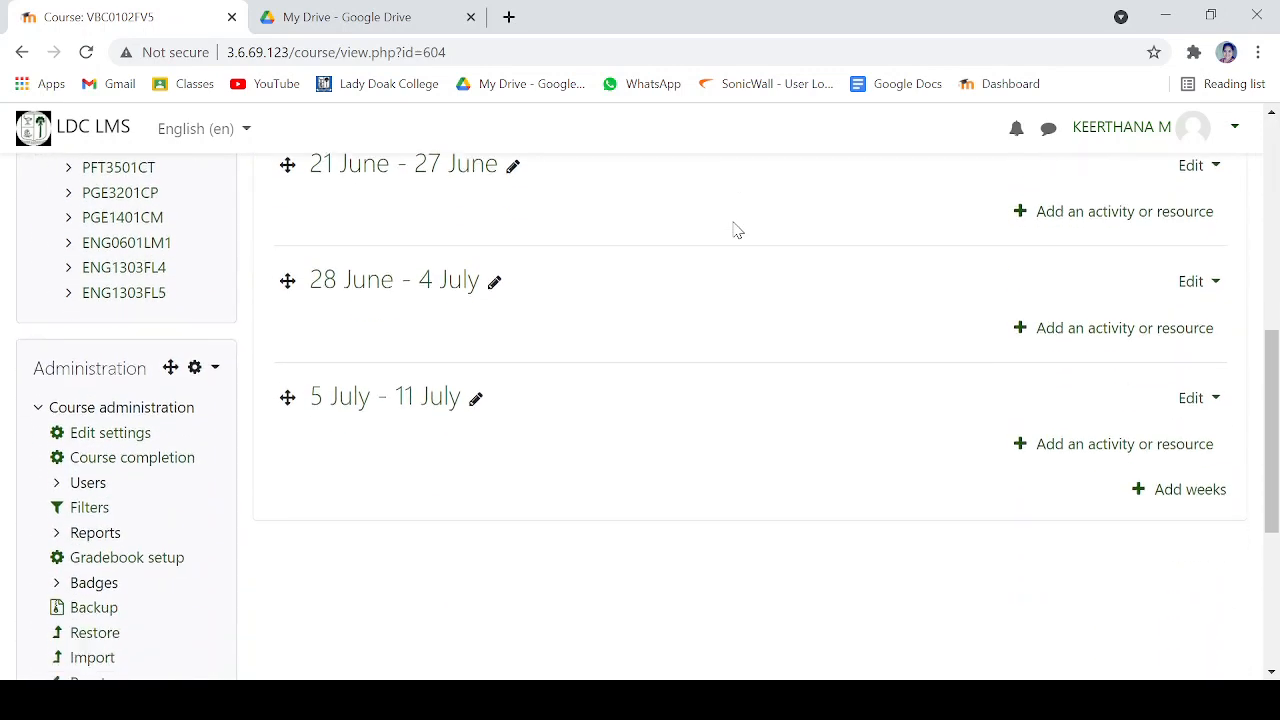
scroll(735, 228, up, 4)
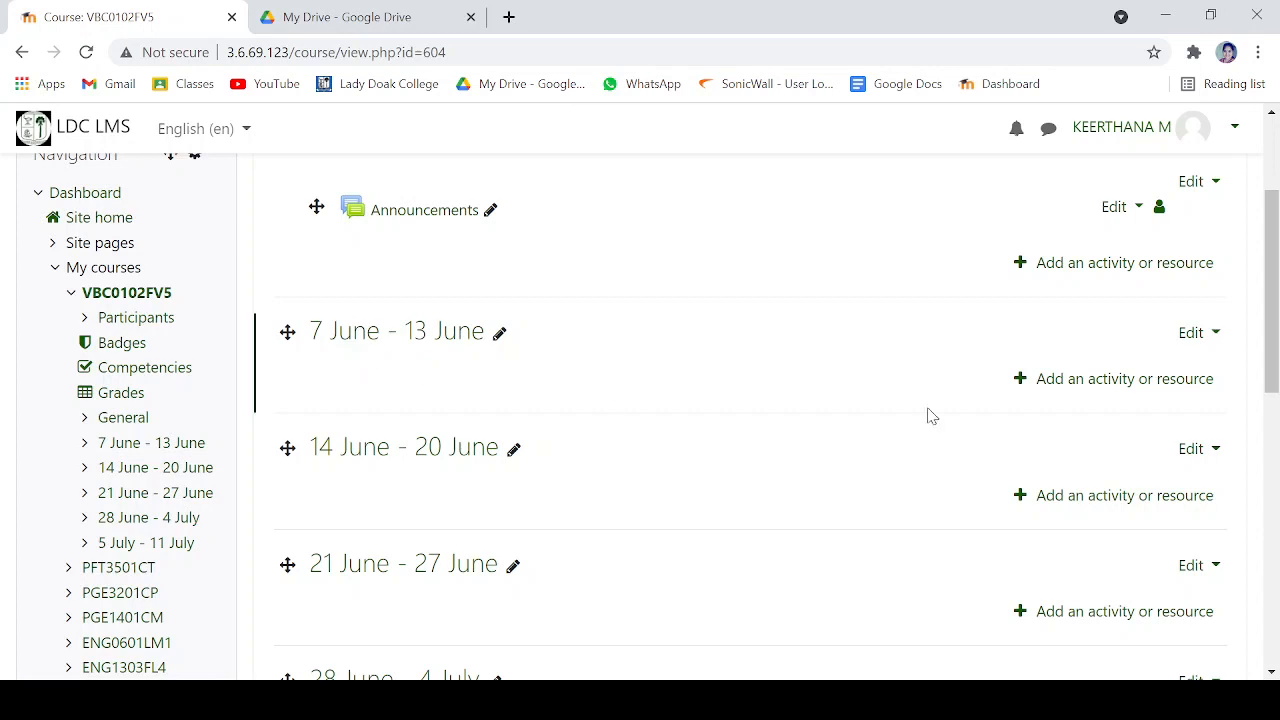
click(1208, 340)
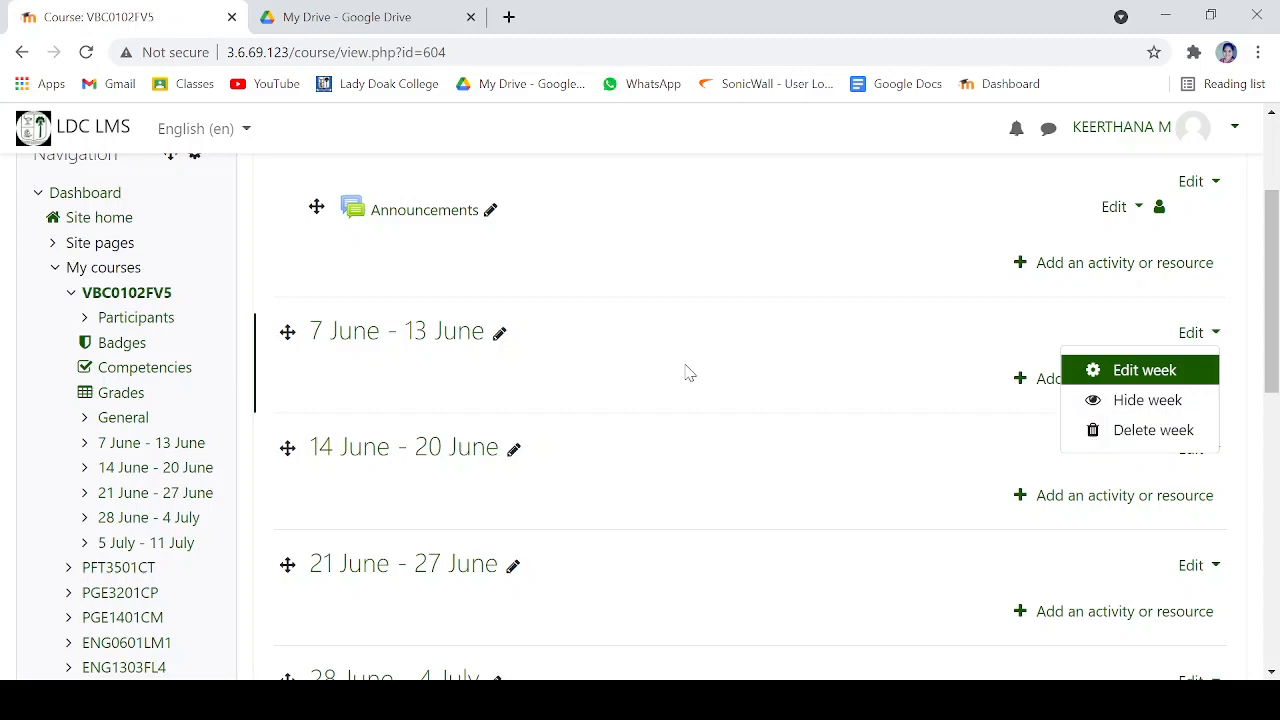
scroll(686, 371, down, 6)
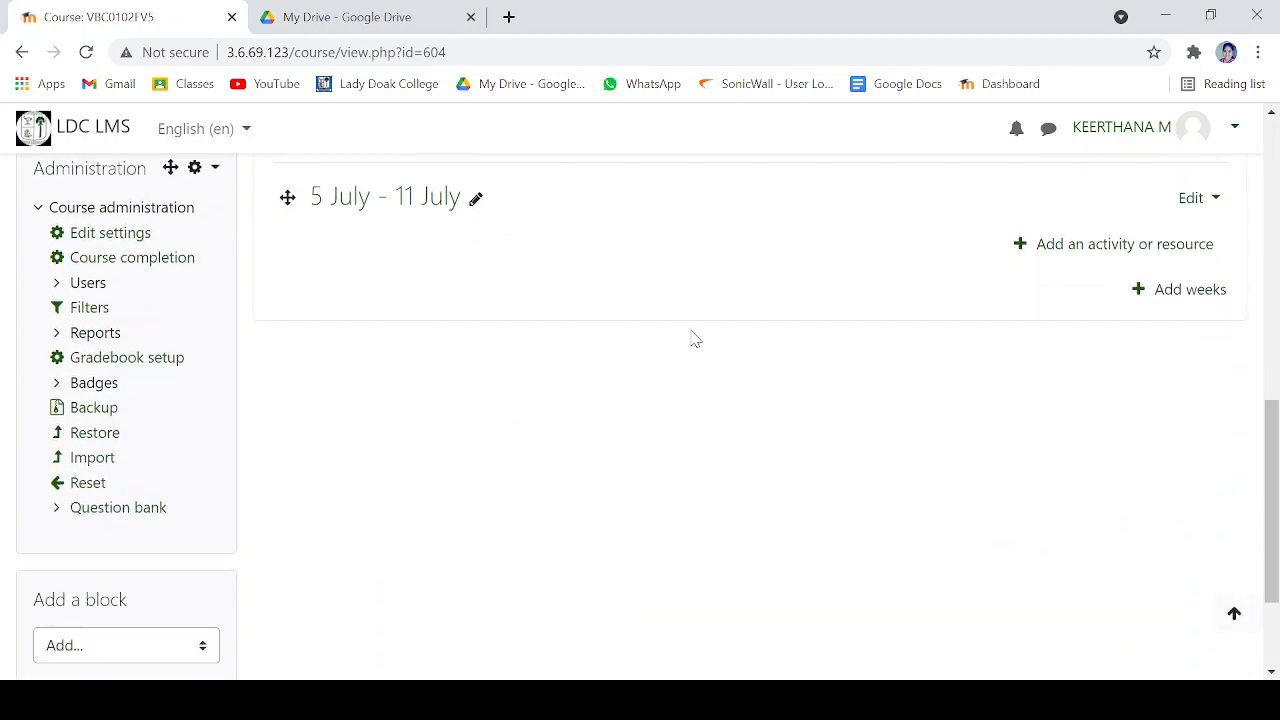
scroll(691, 337, up, 7)
scroll(1180, 480, down, 2)
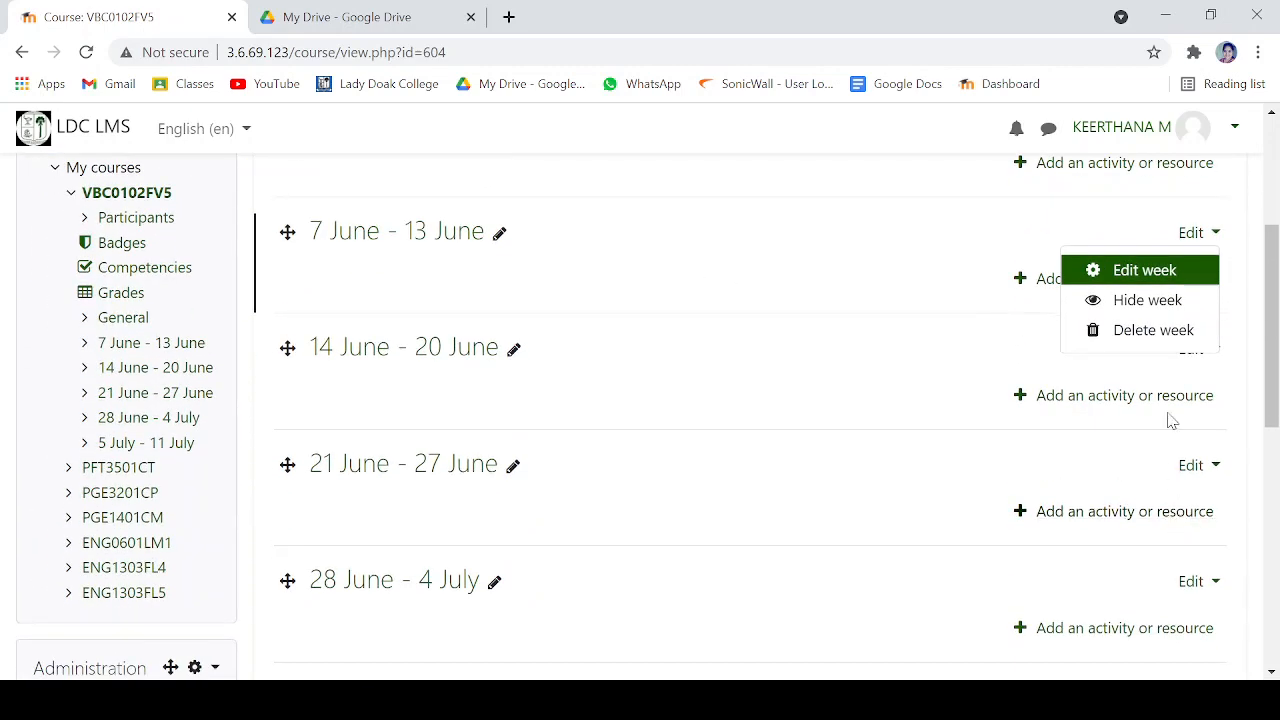
click(1157, 332)
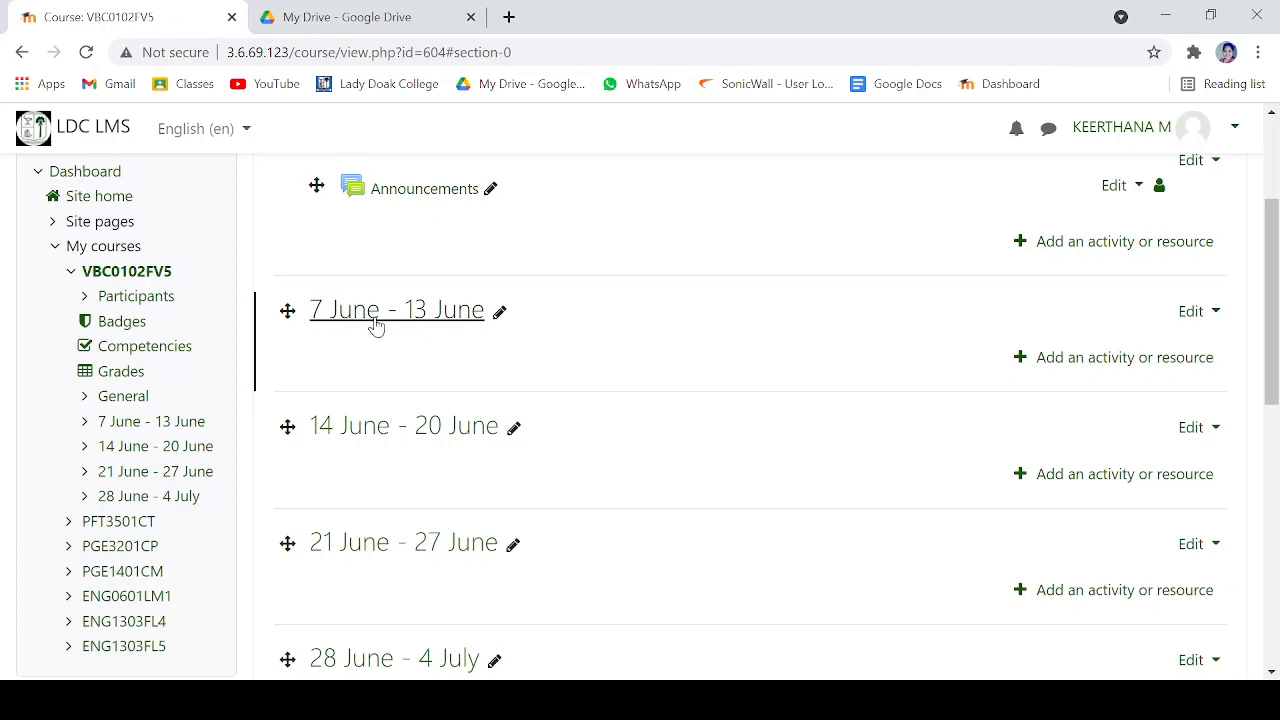
- Set the course start date to 14 June 2021 in the course settings and save them
scroll(651, 360, down, 3)
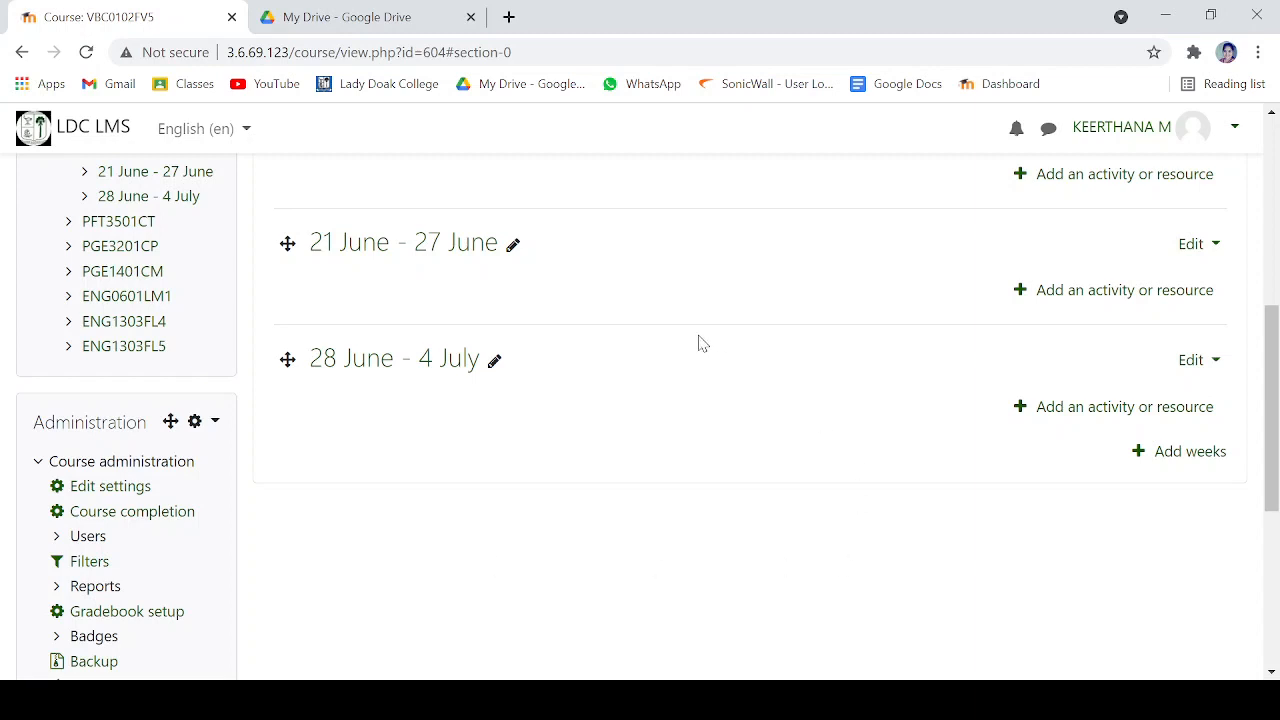
scroll(700, 343, up, 3)
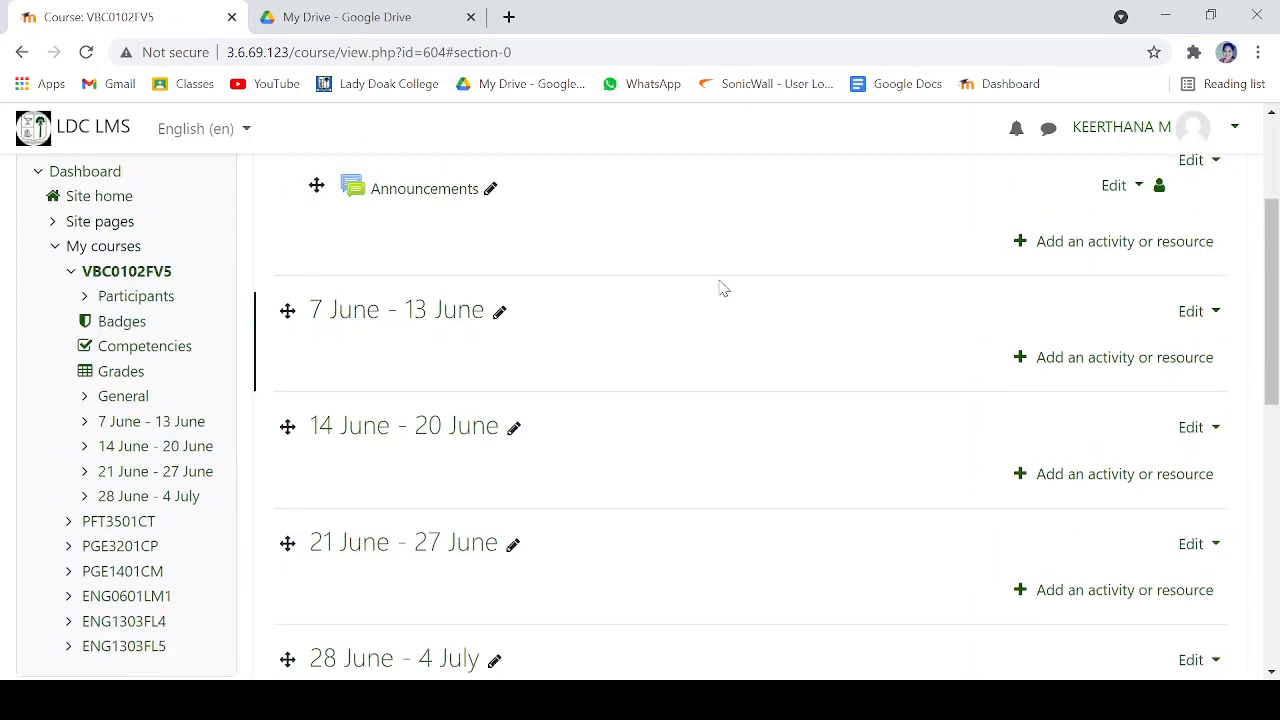
scroll(625, 306, down, 2)
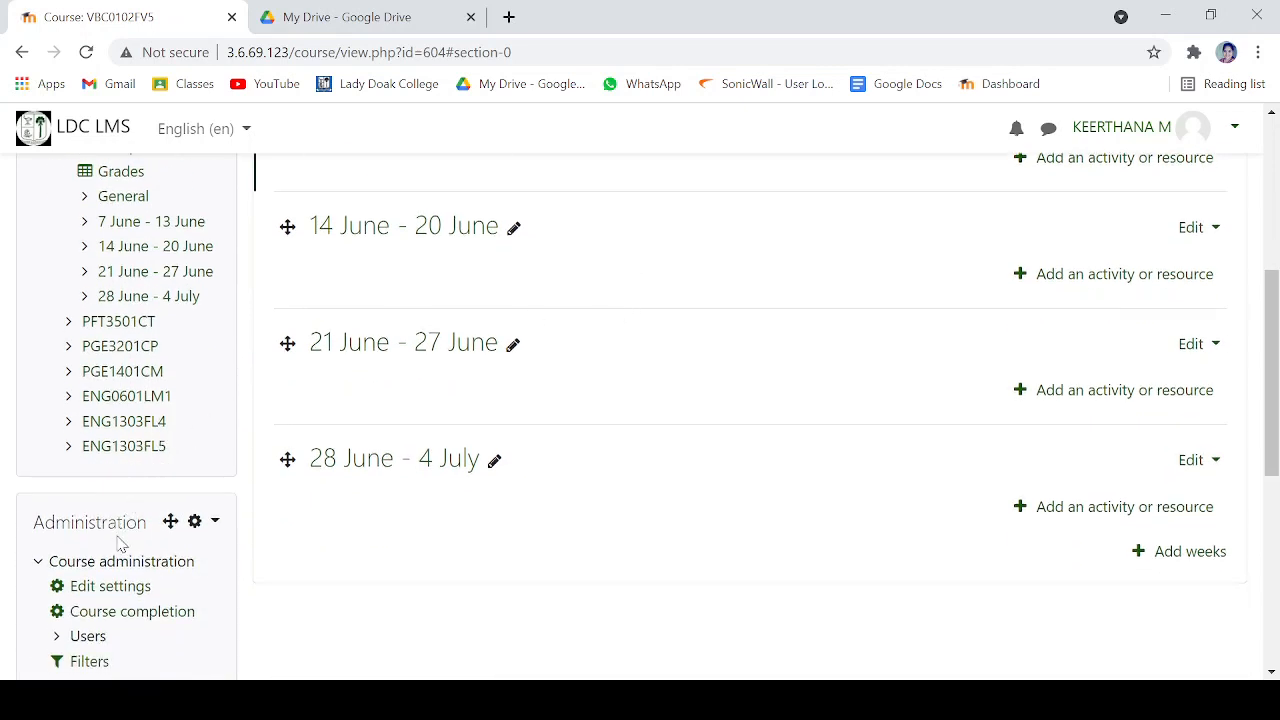
click(112, 587)
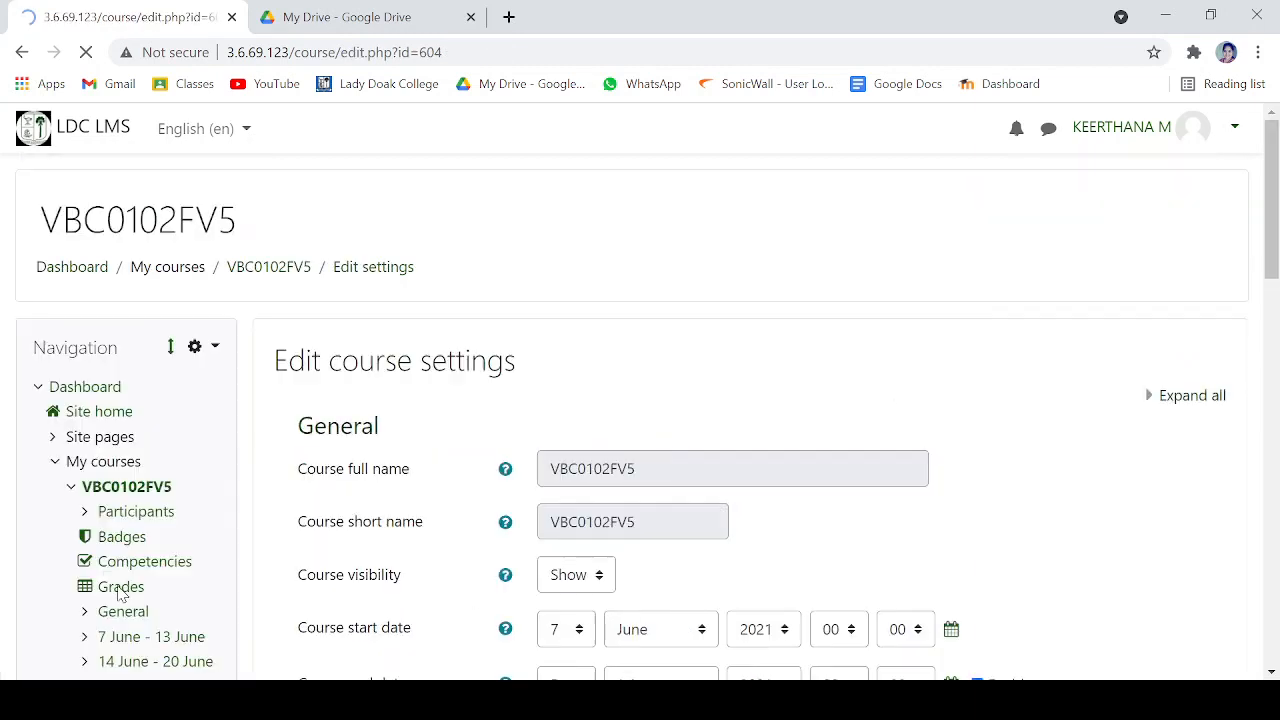
scroll(495, 418, down, 1)
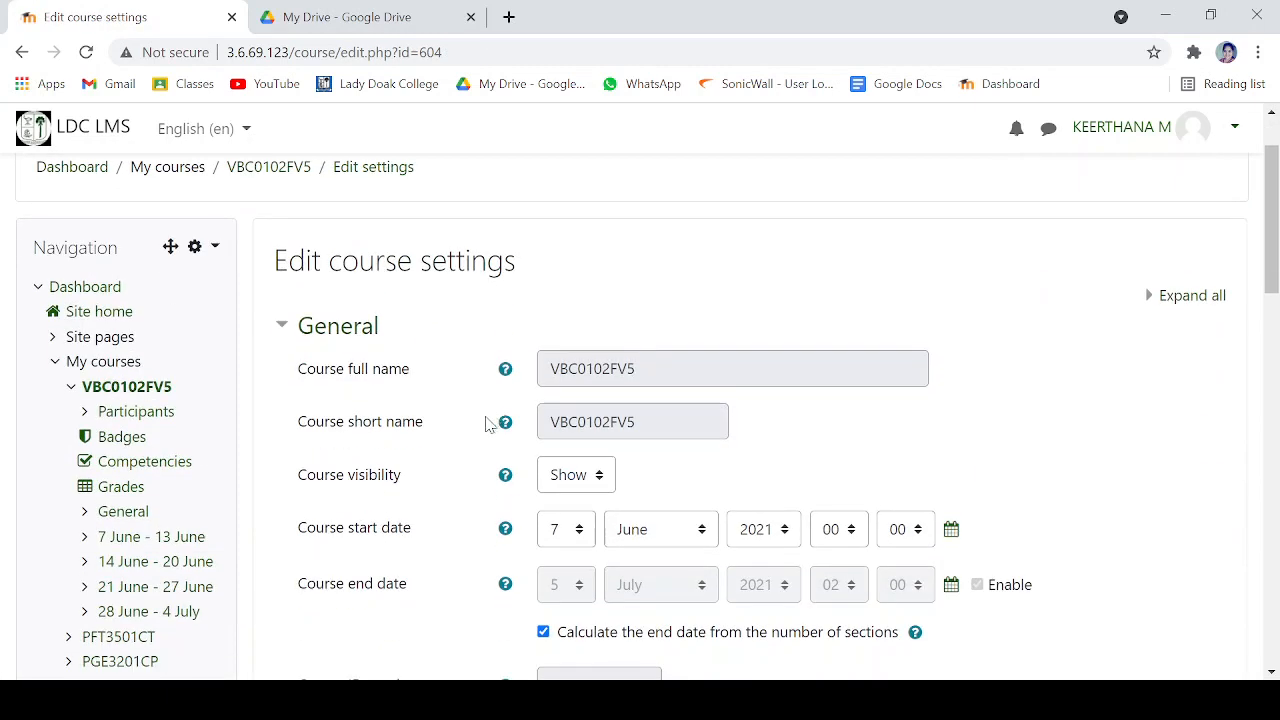
click(588, 541)
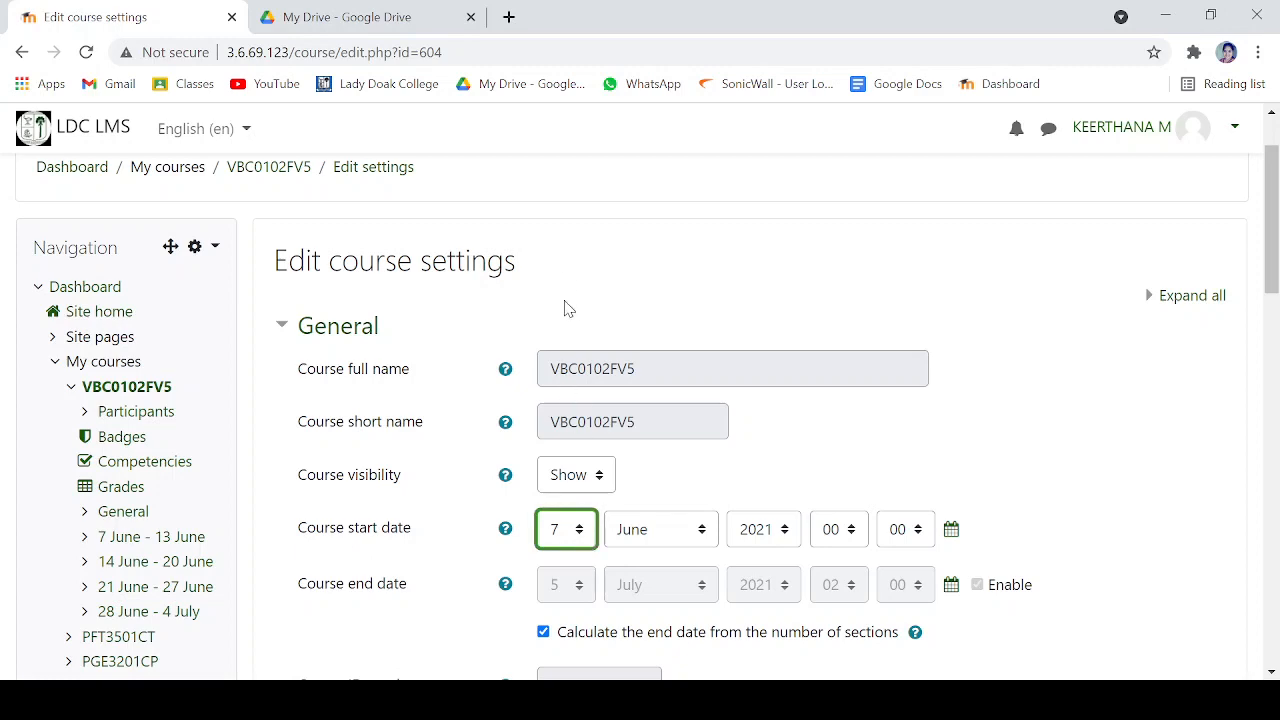
text(14)
scroll(800, 457, down, 2)
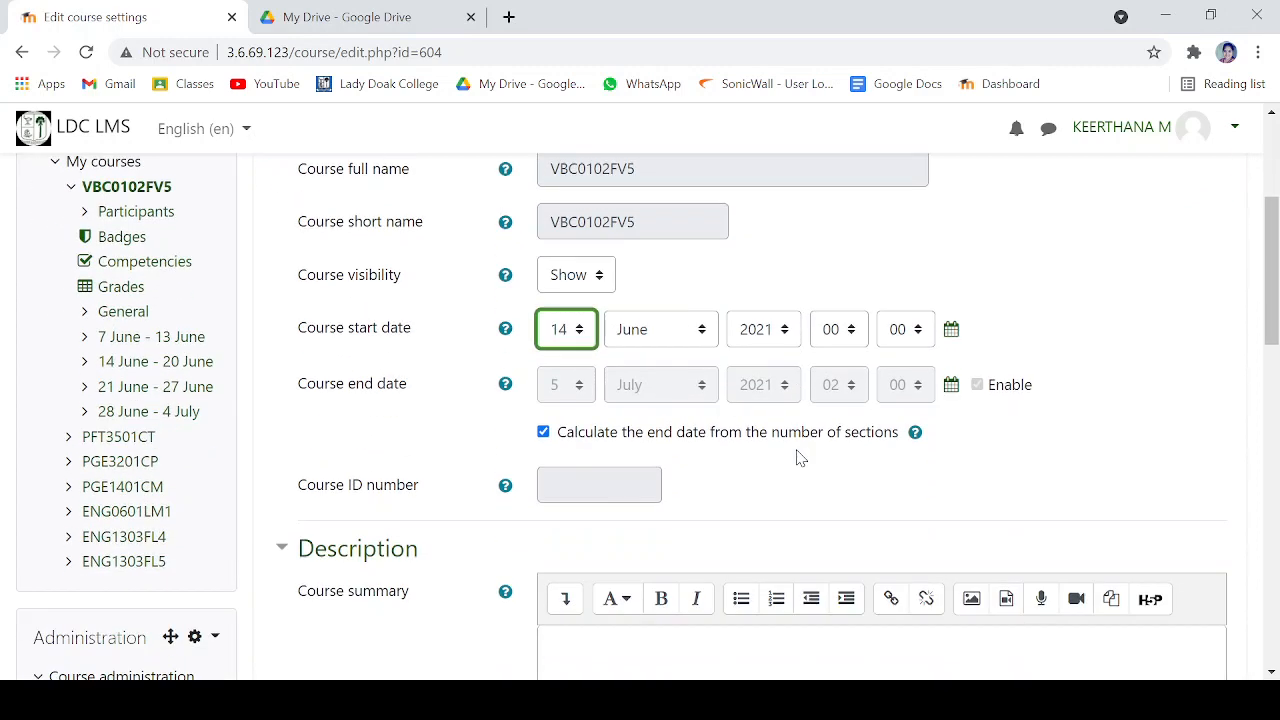
scroll(800, 457, down, 10)
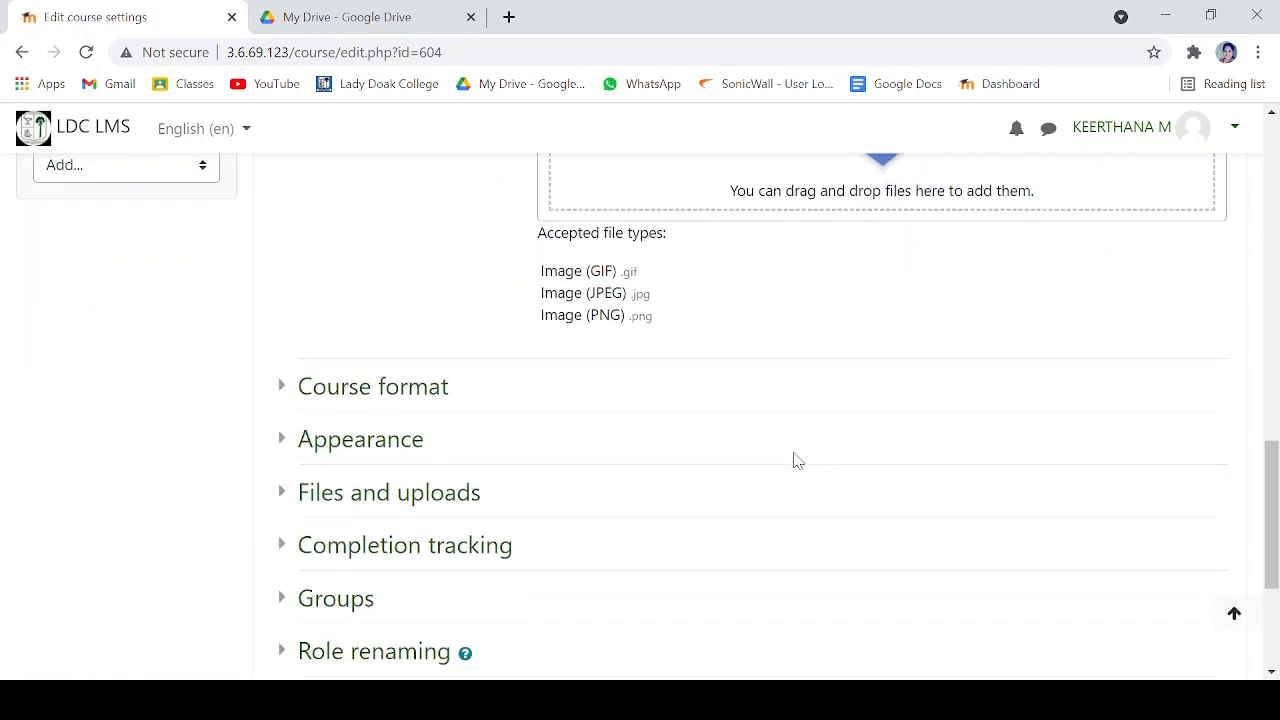
scroll(493, 543, down, 3)
click(609, 463)
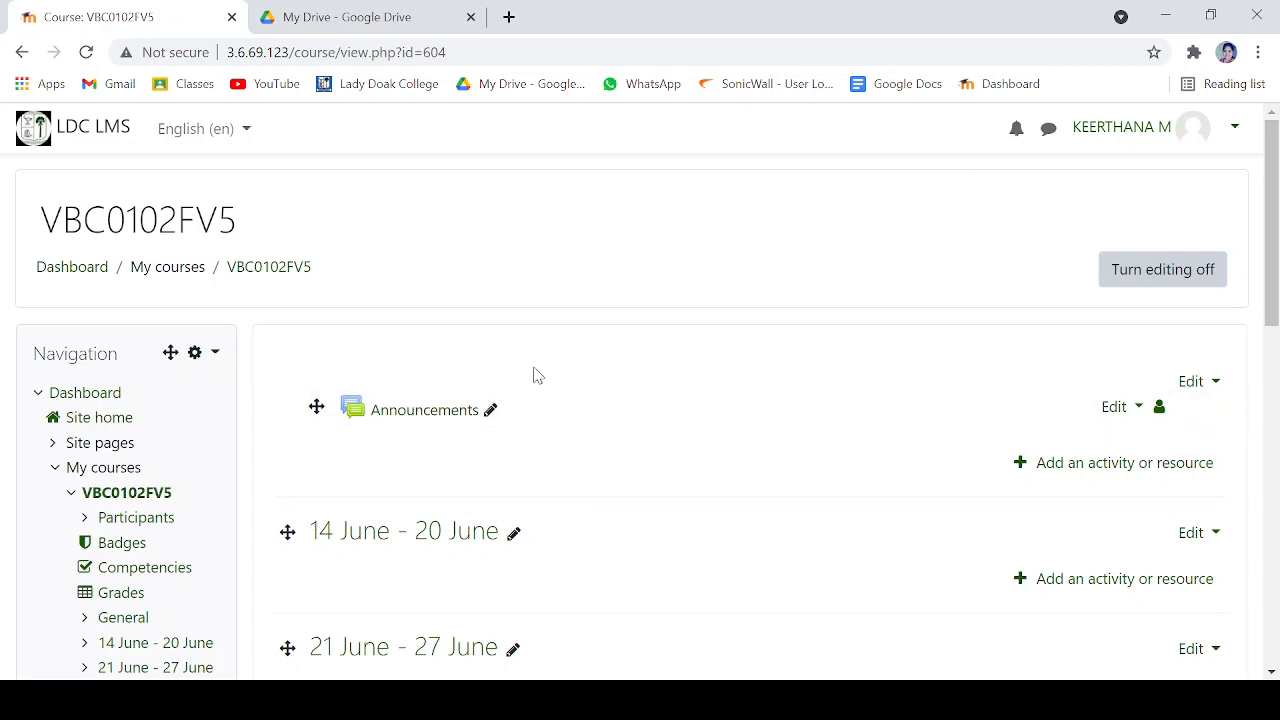
- Give the course's General section the custom name "Course Requirements" and save the change
click(1208, 391)
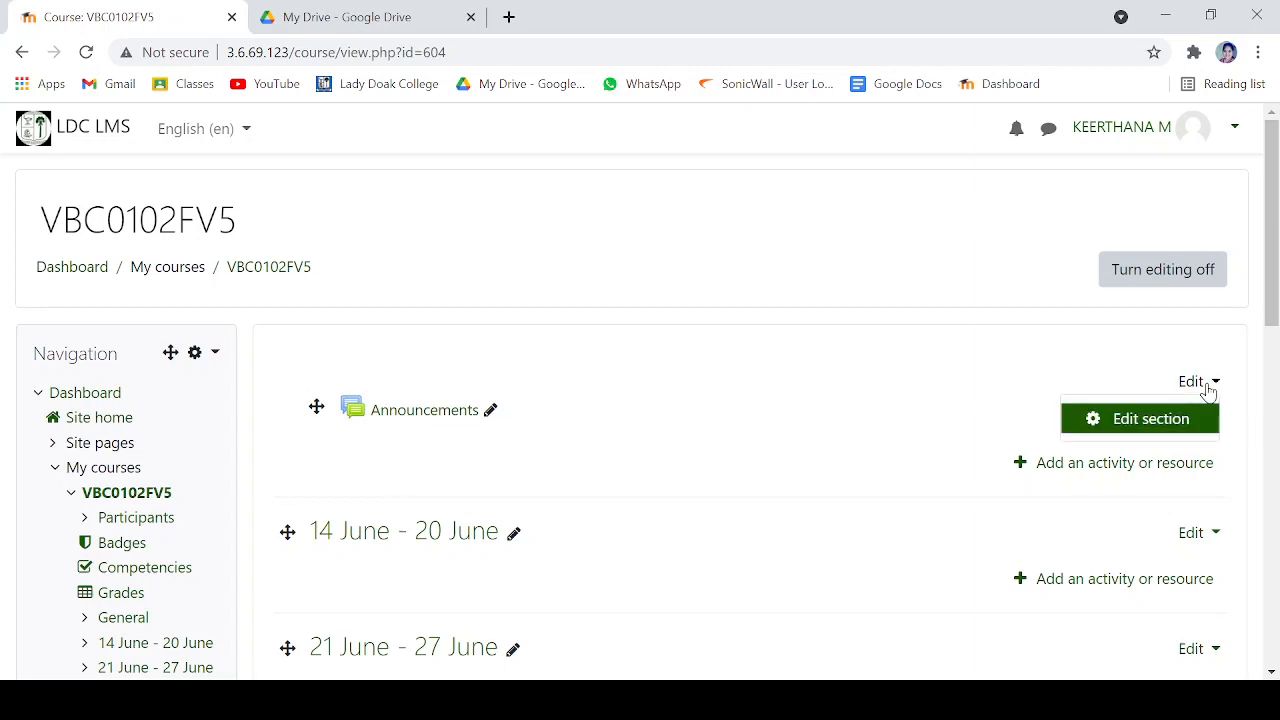
click(1150, 424)
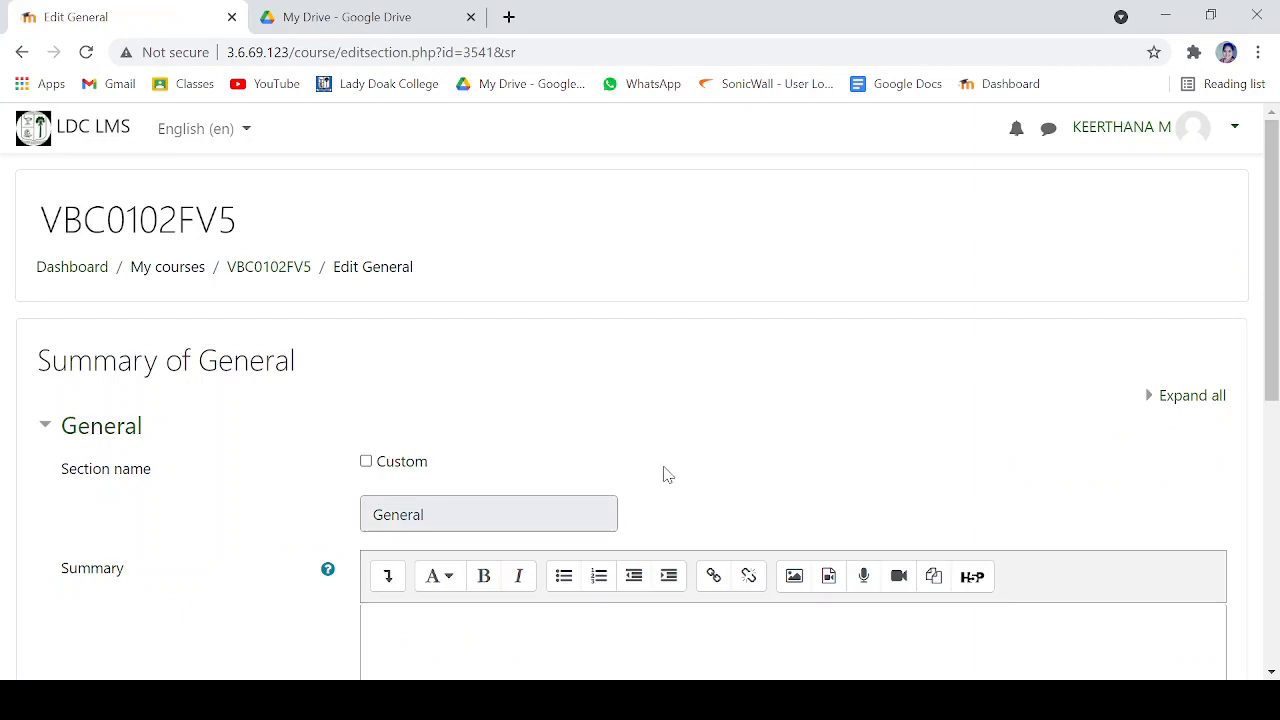
scroll(478, 445, down, 2)
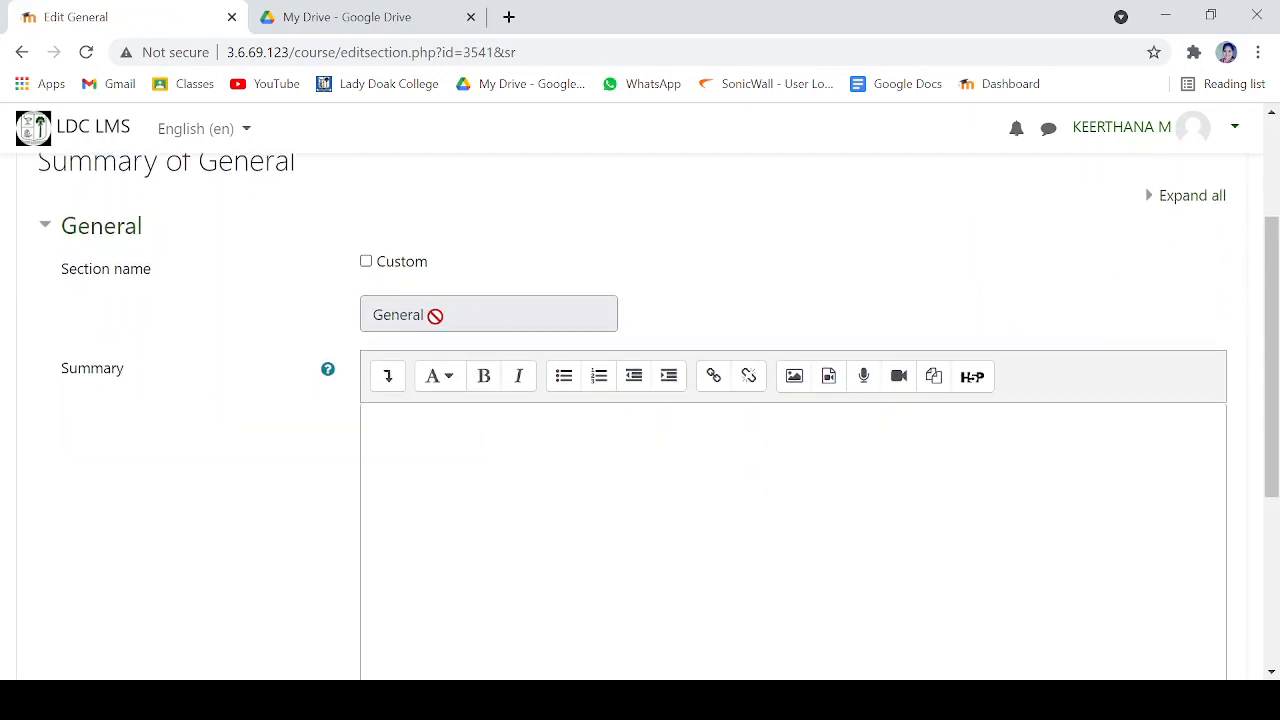
click(366, 263)
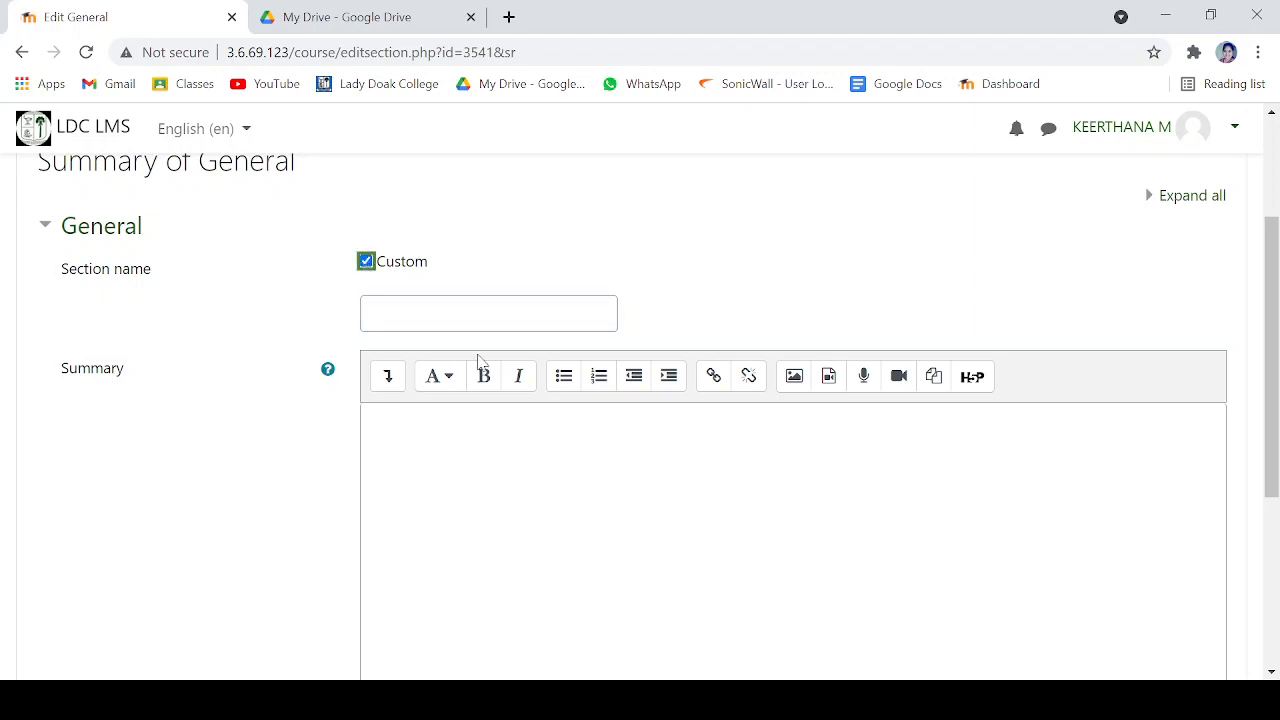
click(509, 312)
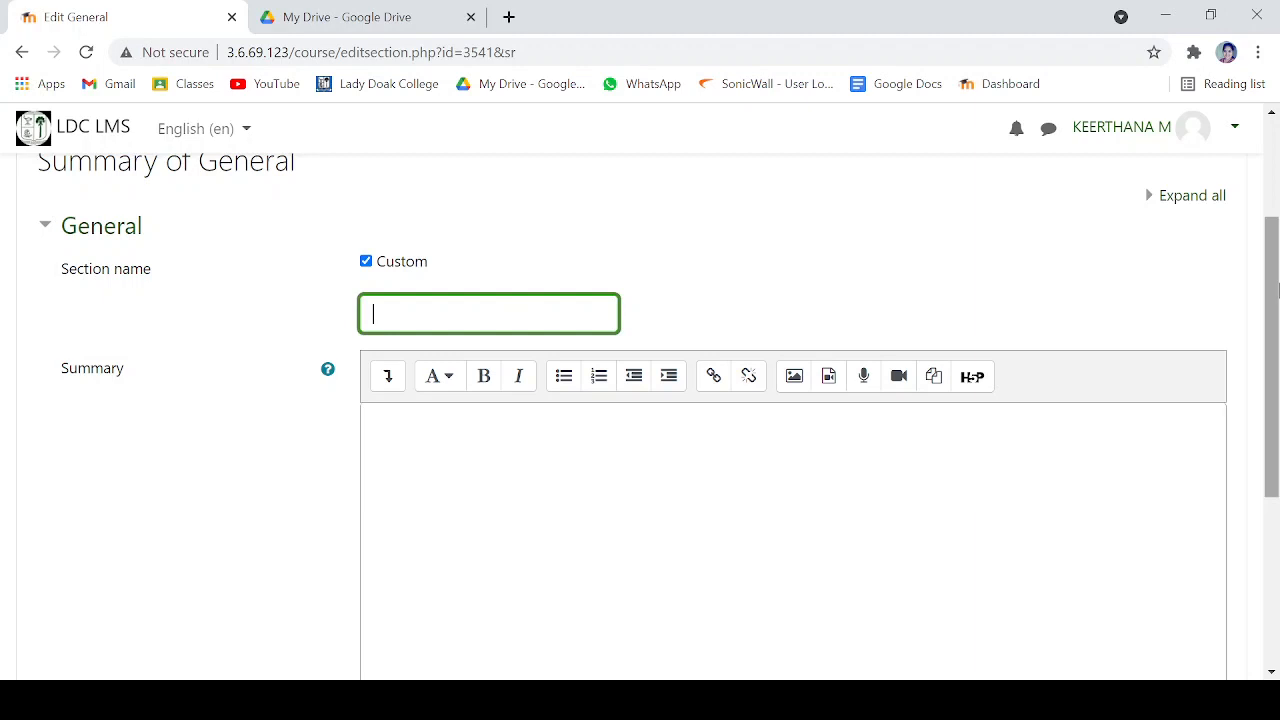
text(Course Requireme)
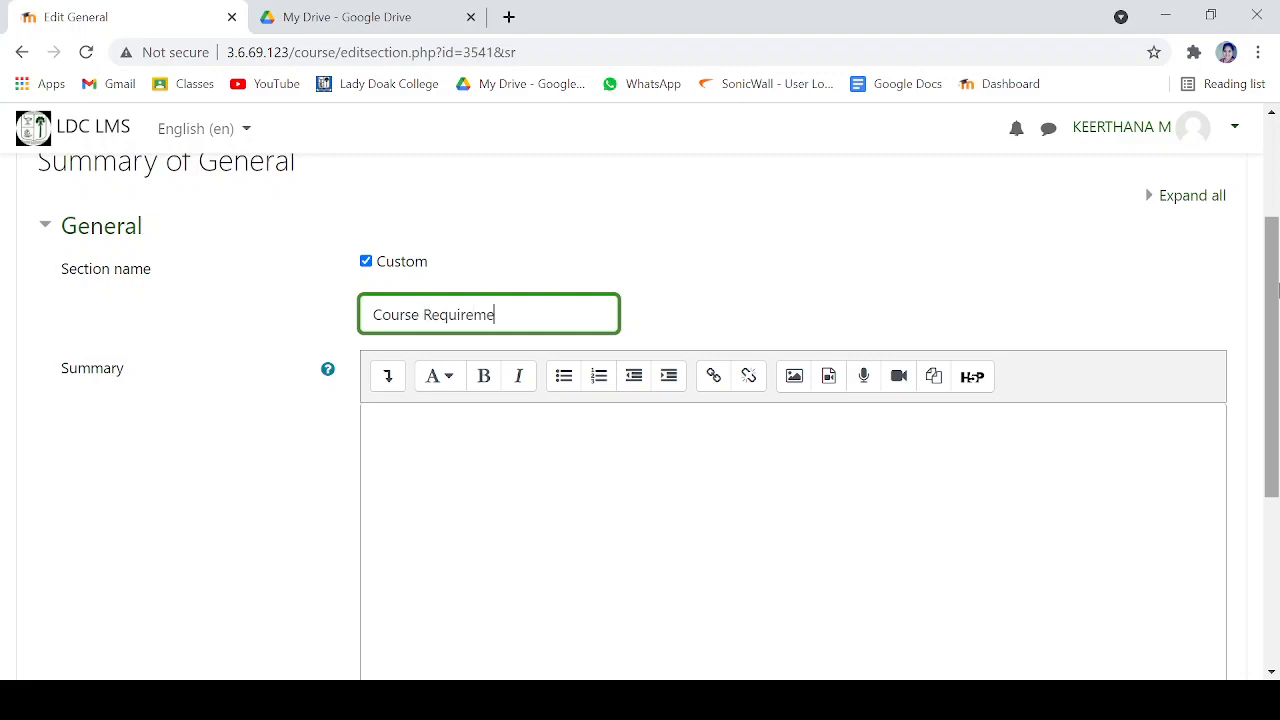
text(nts)
scroll(1278, 289, down, 2)
scroll(1278, 289, down, 2)
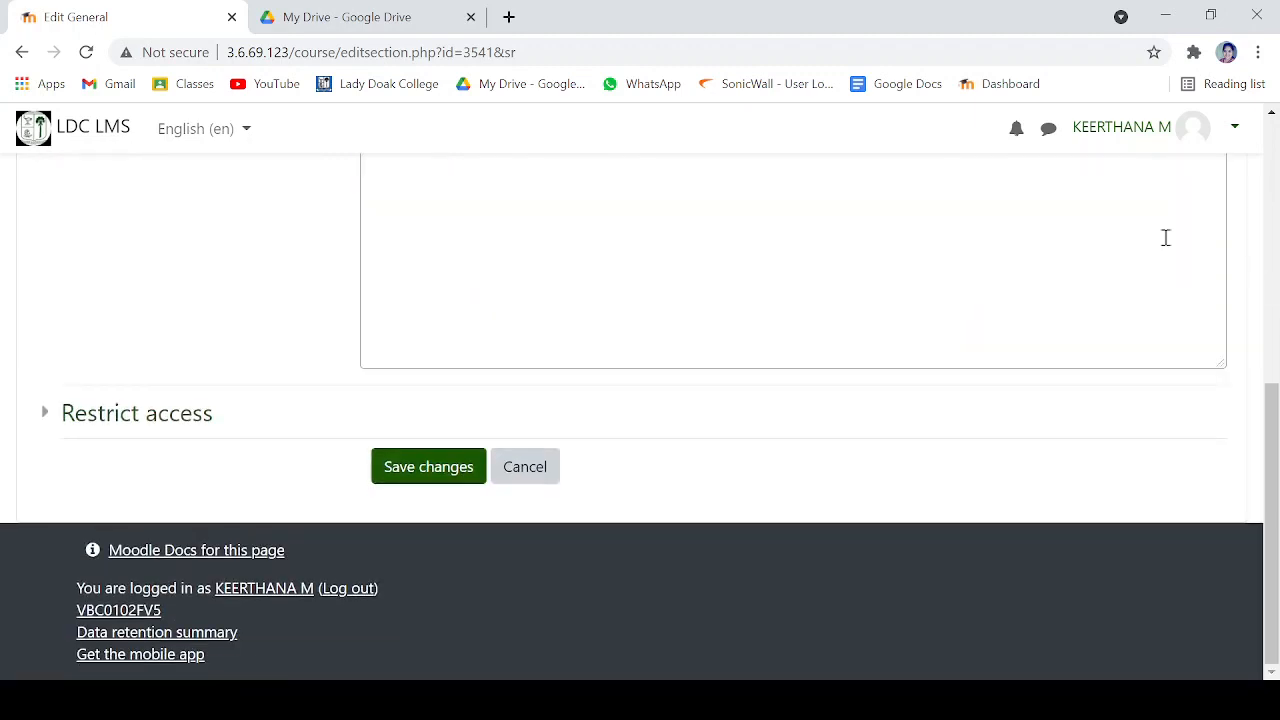
click(437, 463)
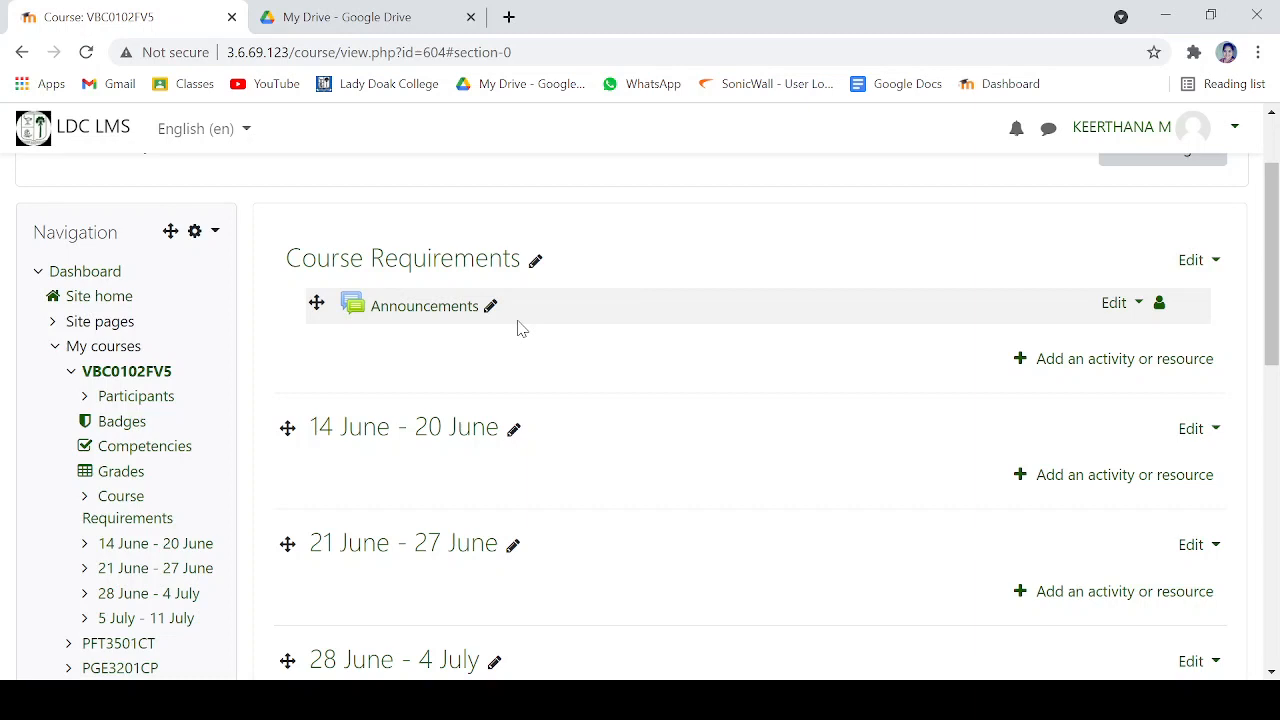
- Switch to Google Drive, open the Moodle folder holding the syllabus files, and return to the course page
click(383, 22)
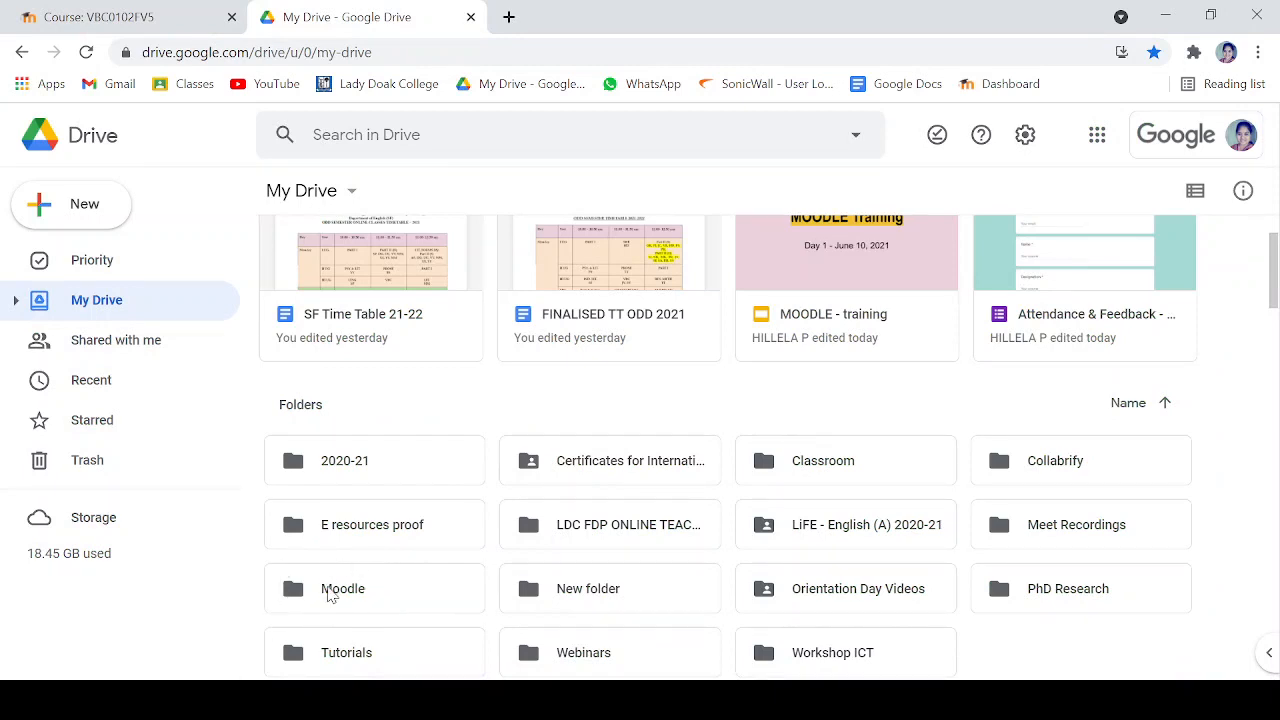
double_click(330, 592)
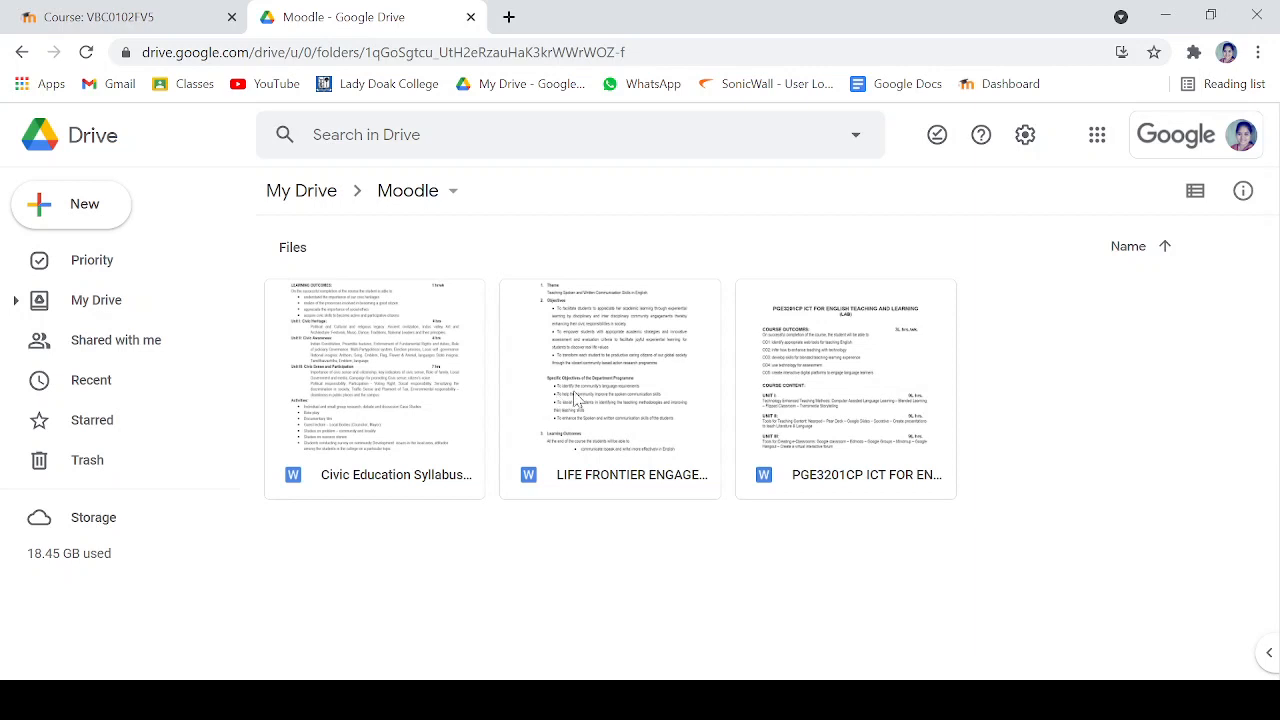
click(92, 16)
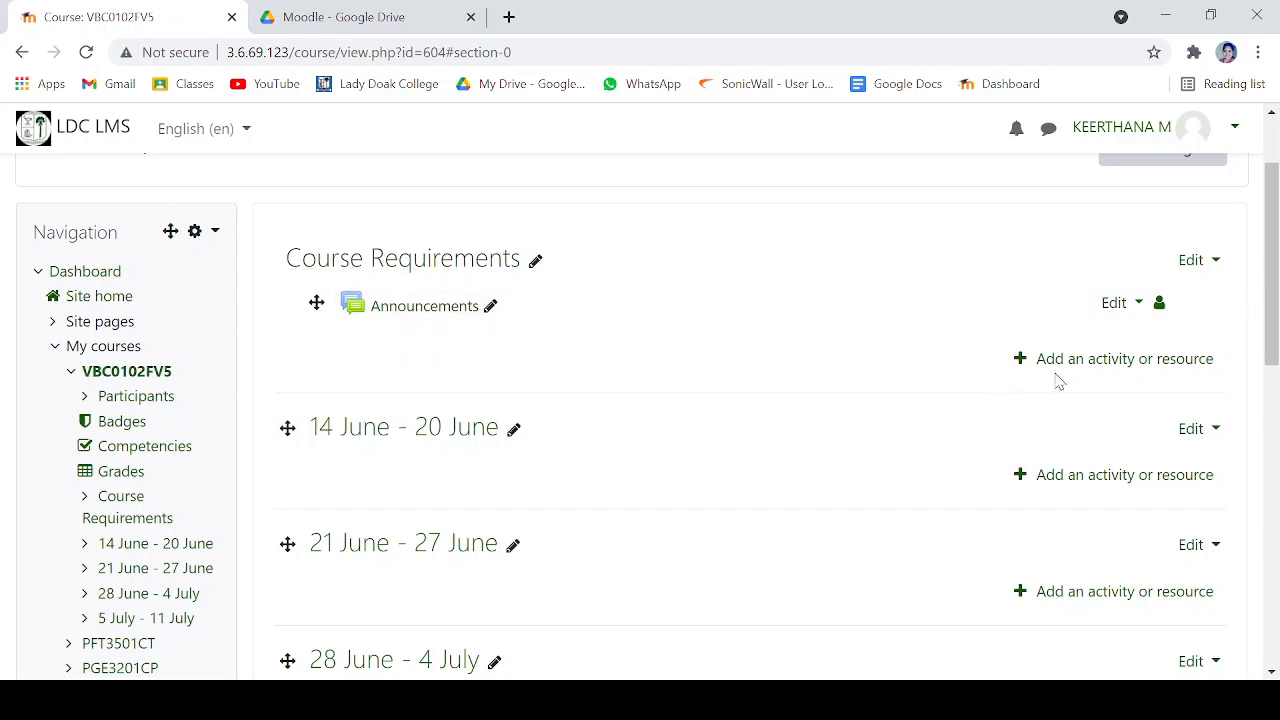
- Start a new URL resource in the Course Requirements section and name it "Syllabus"
click(1123, 360)
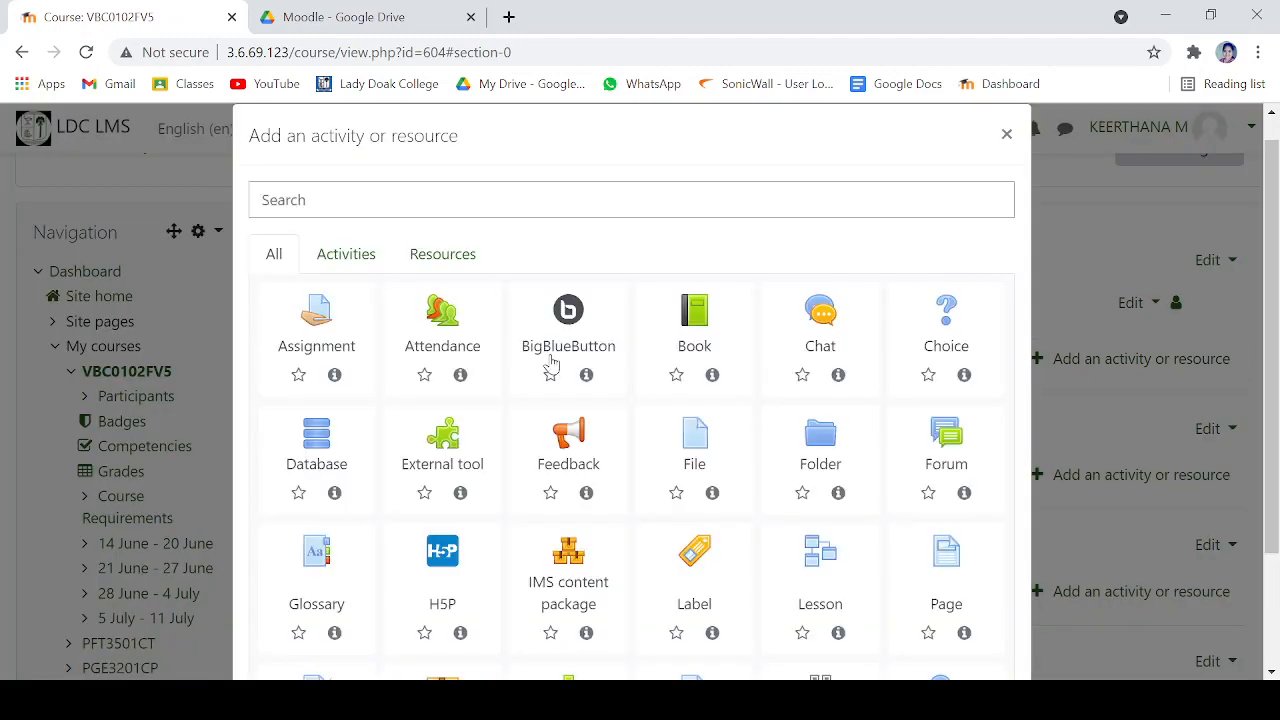
scroll(548, 363, down, 1)
scroll(550, 363, down, 1)
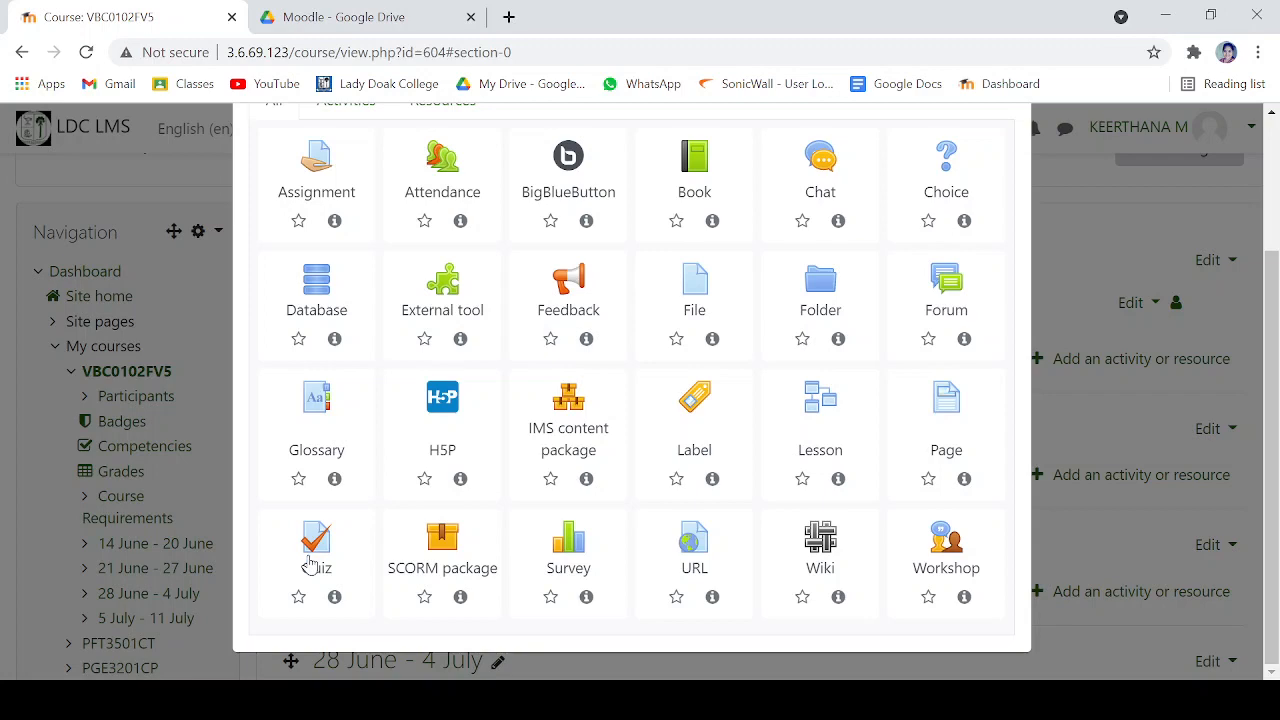
click(692, 562)
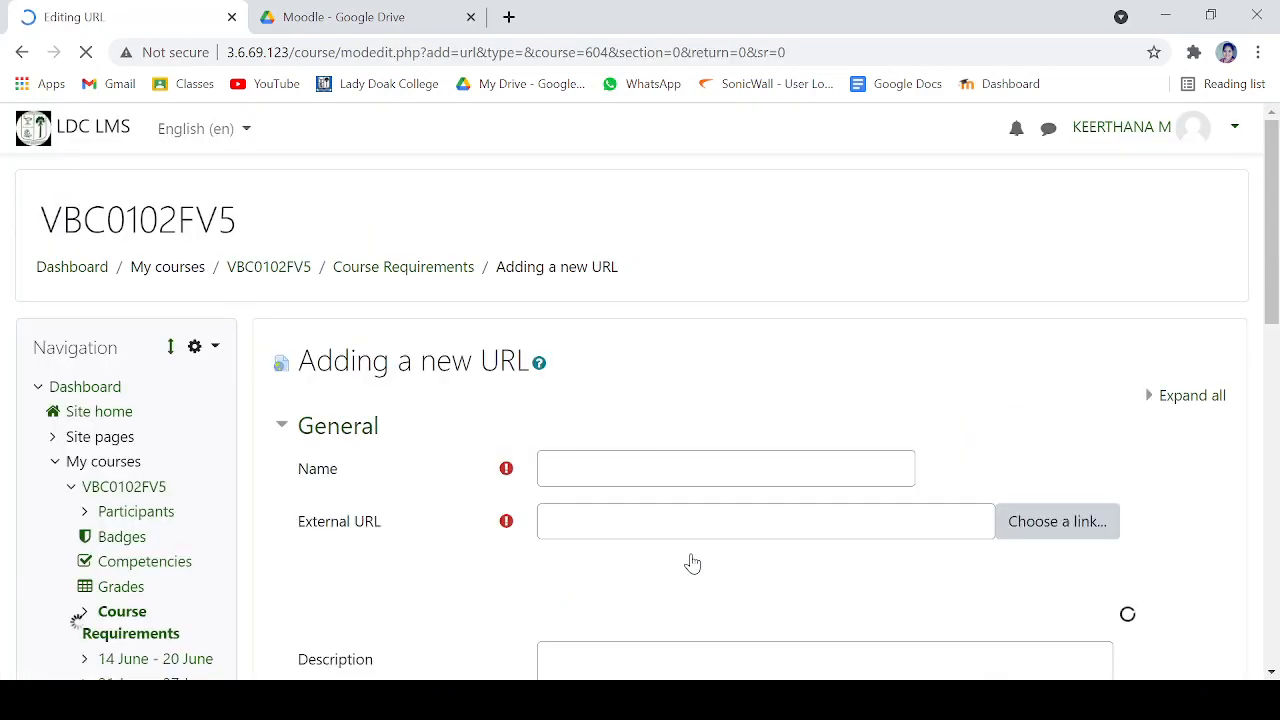
click(603, 457)
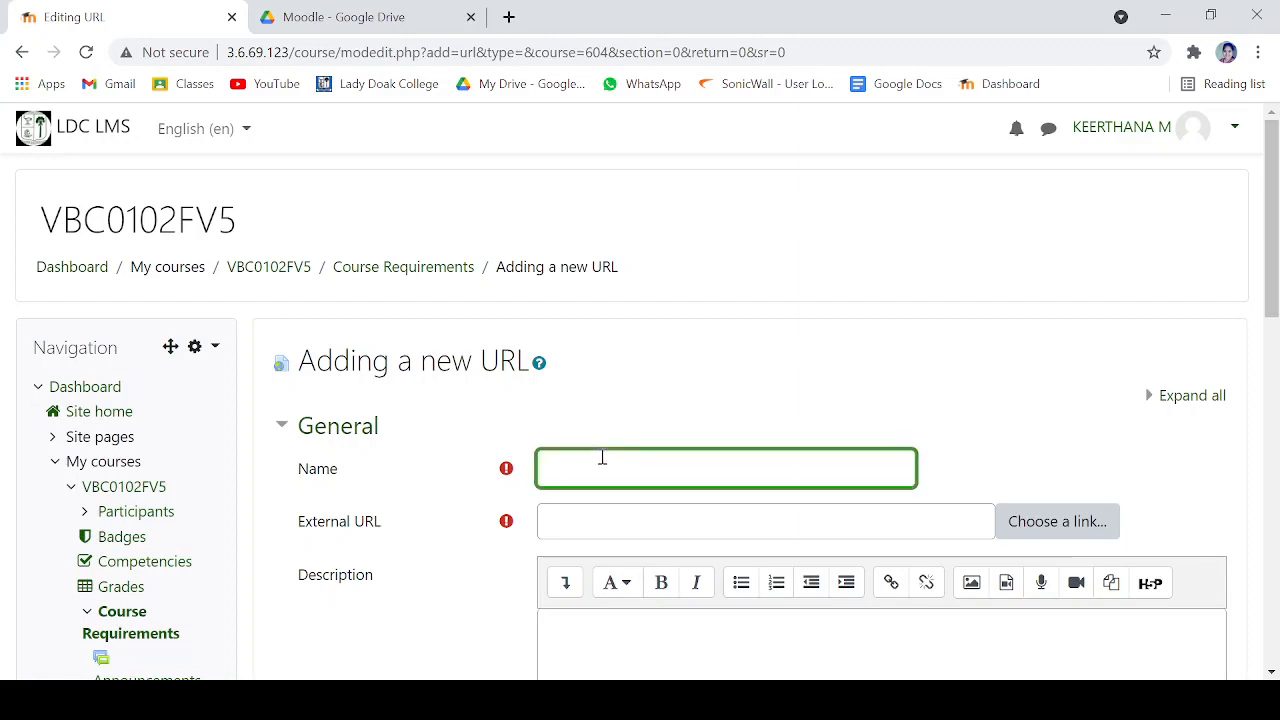
text(Syllabus)
click(603, 534)
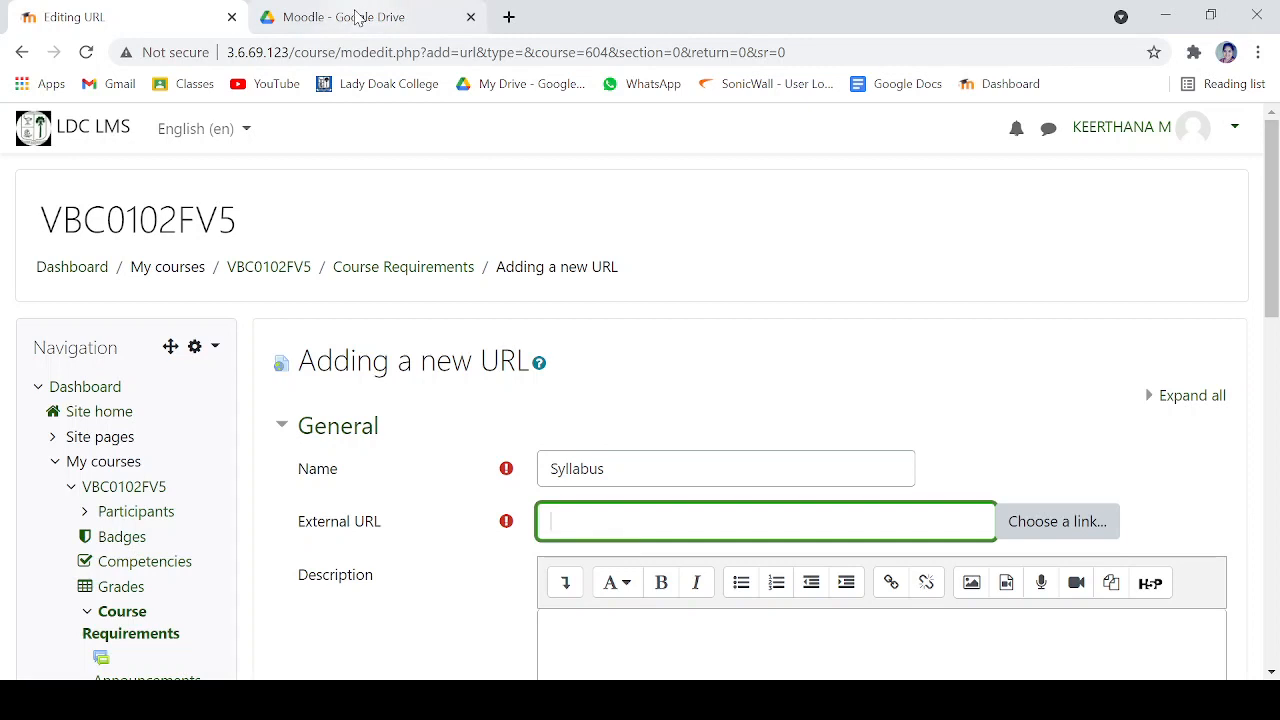
- In the Google Drive Moodle folder, share the Civic Education Syllabus file with Lady Doak College as viewers and copy its link
click(358, 17)
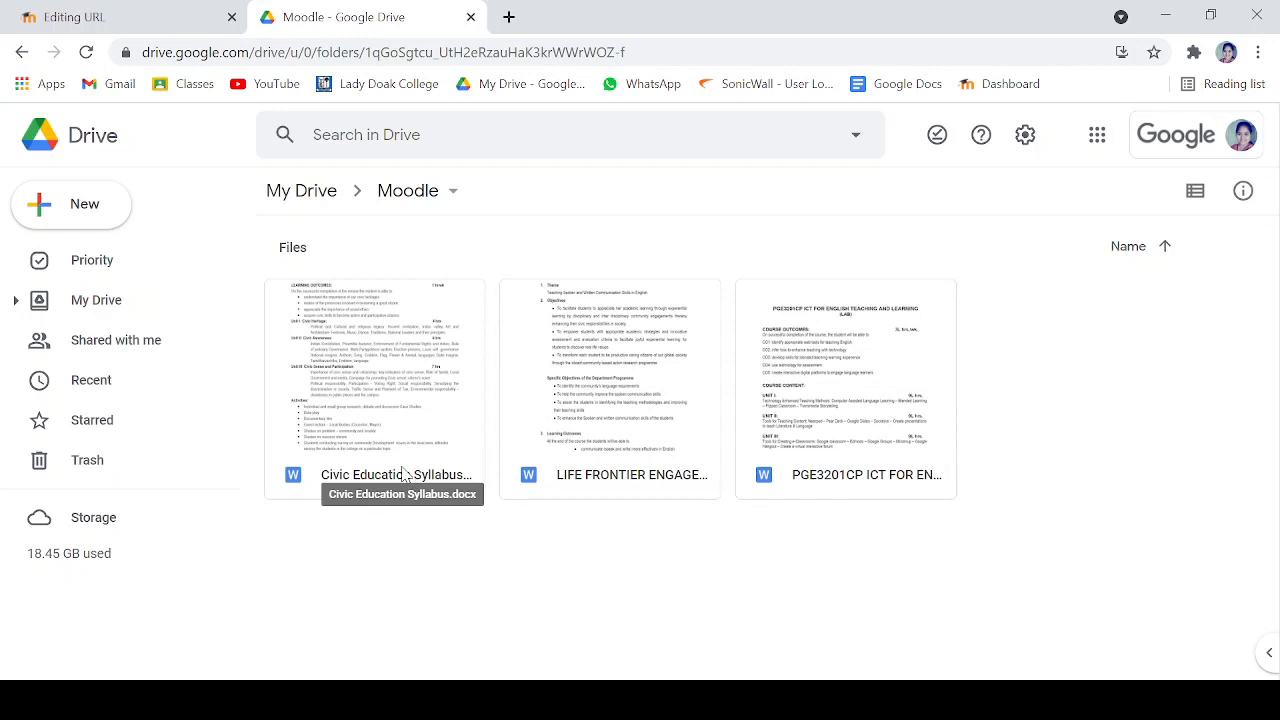
right_click(410, 444)
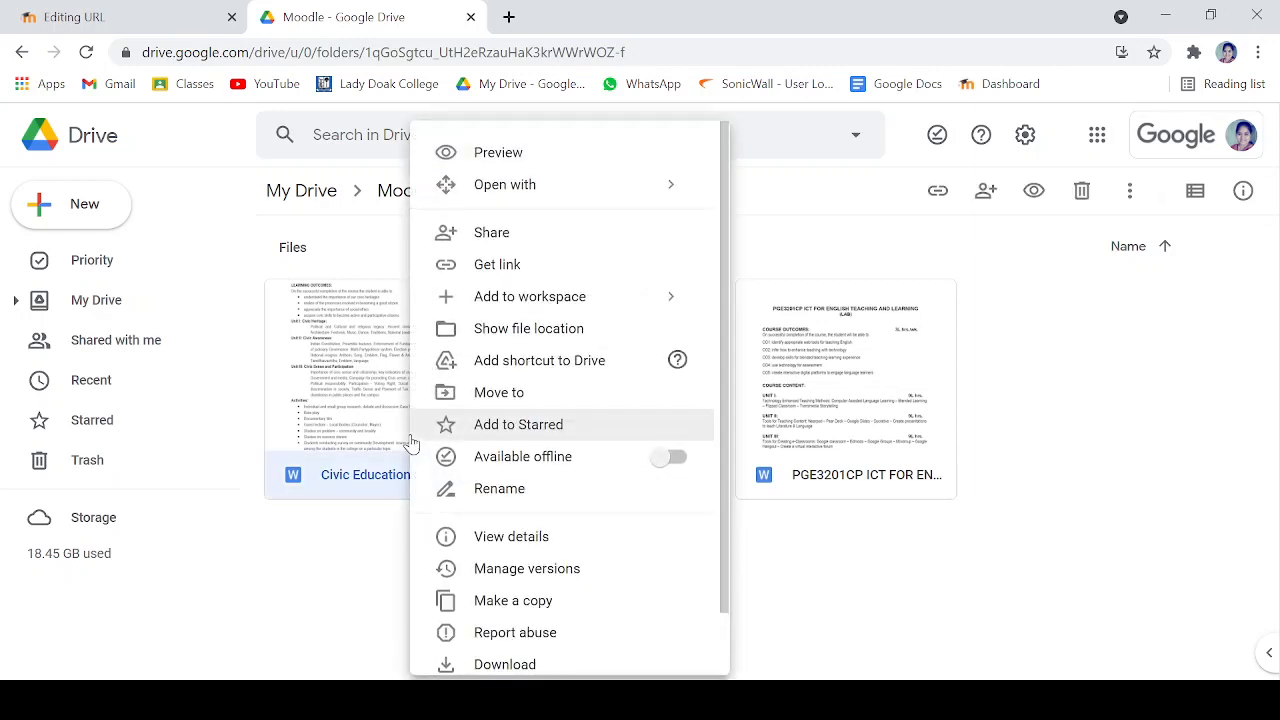
click(487, 268)
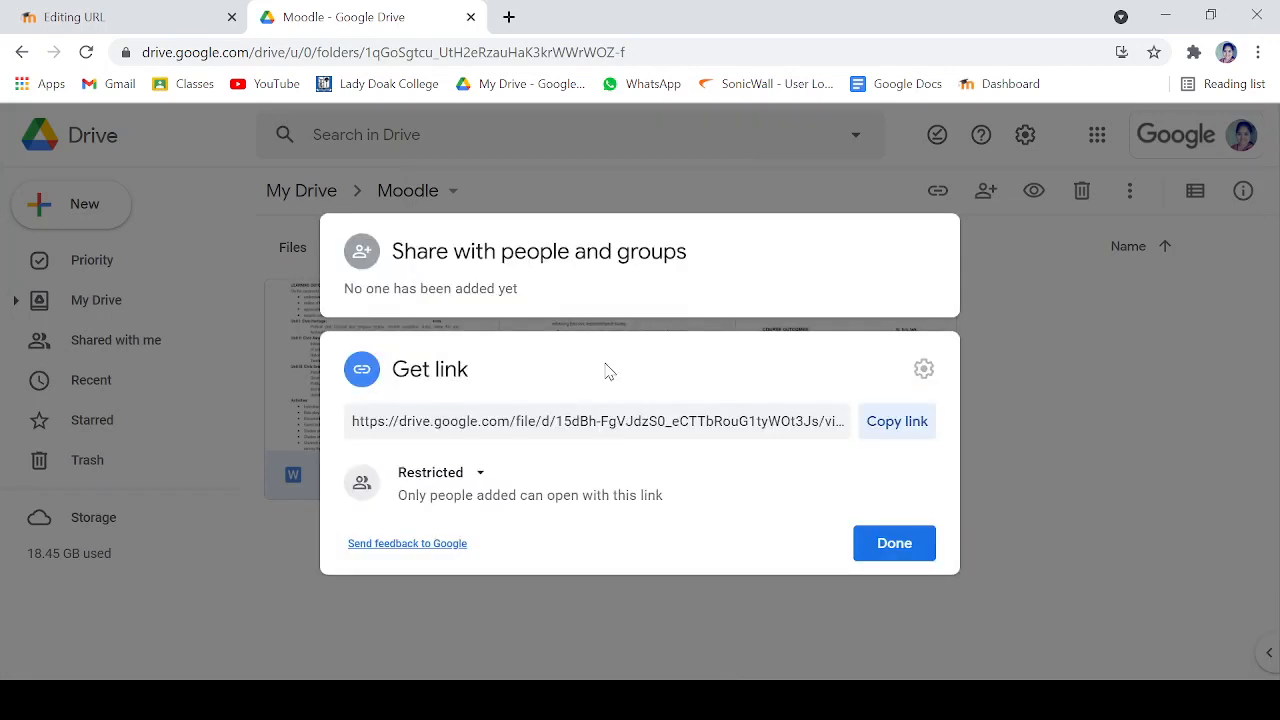
click(440, 474)
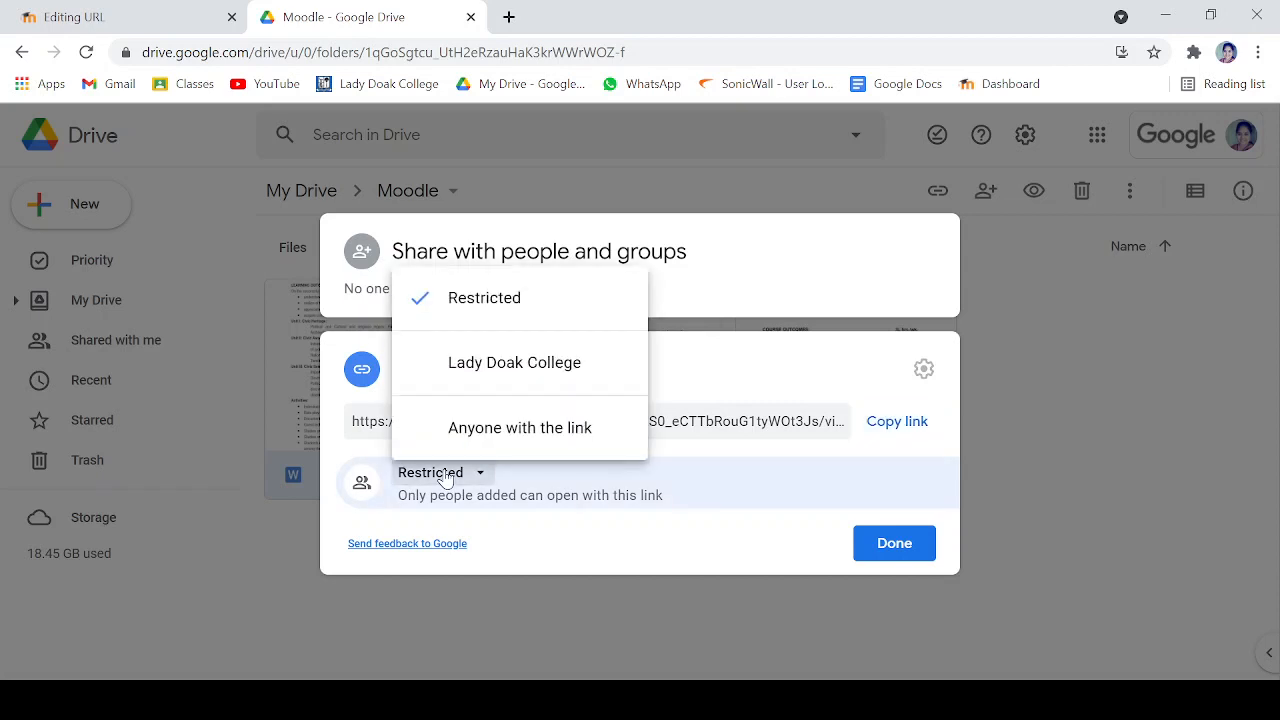
click(461, 385)
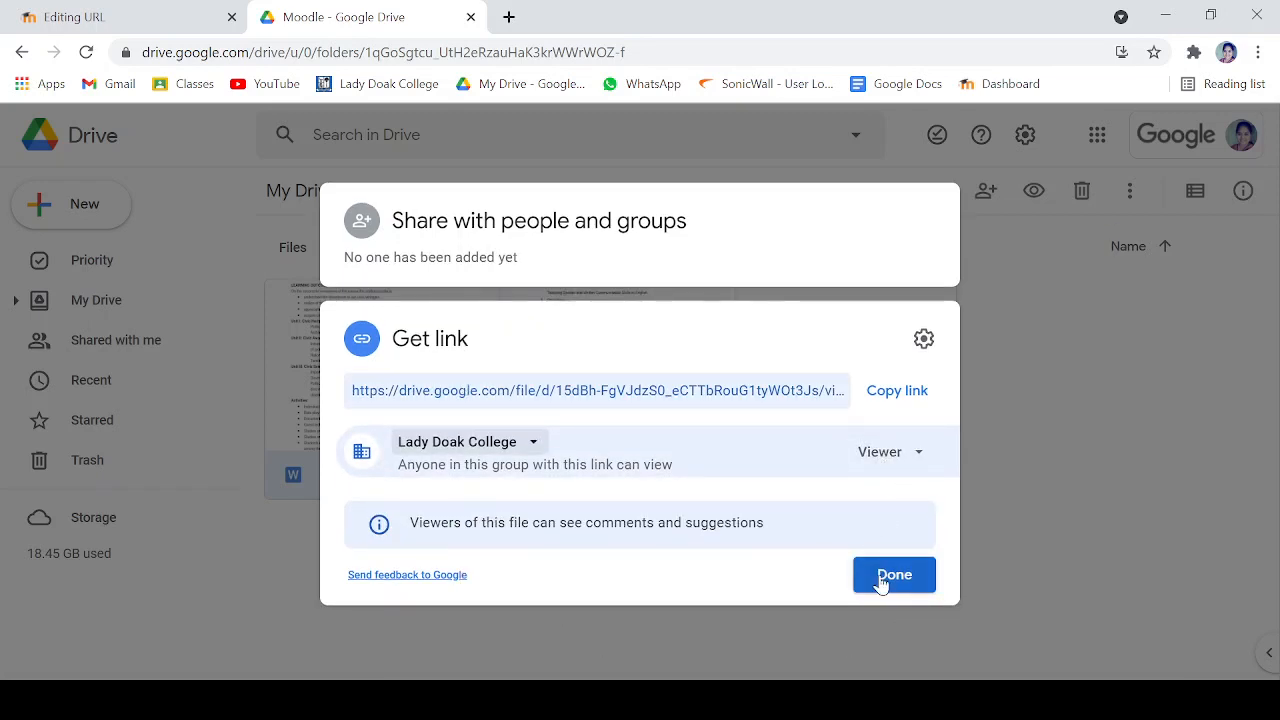
click(895, 390)
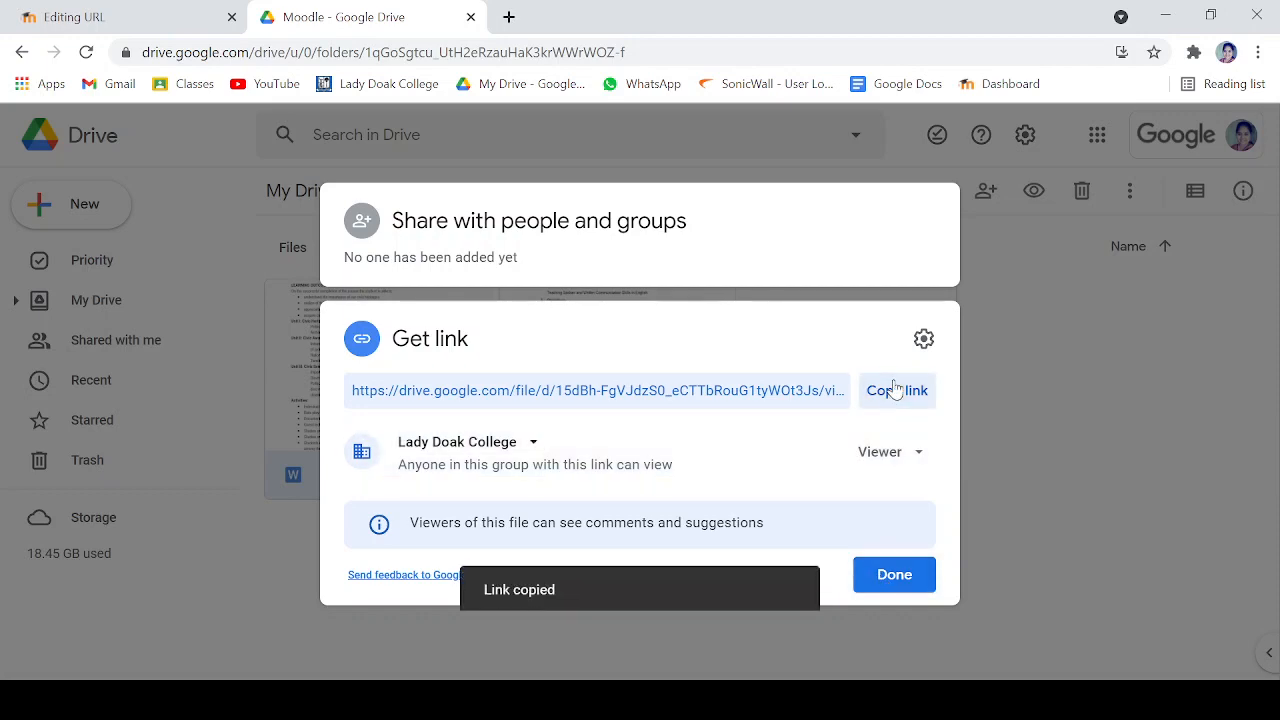
click(903, 587)
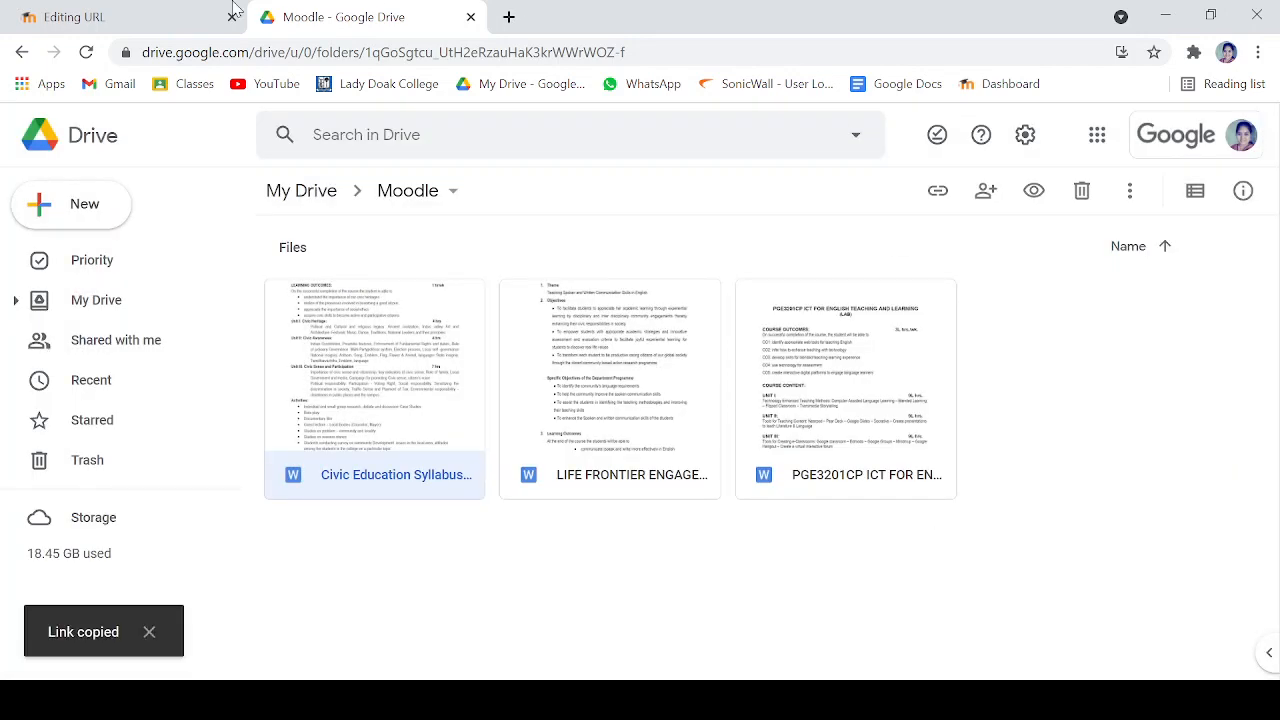
- Return to the Moodle URL form and paste the copied Drive link as the external URL of the Syllabus resource
click(100, 12)
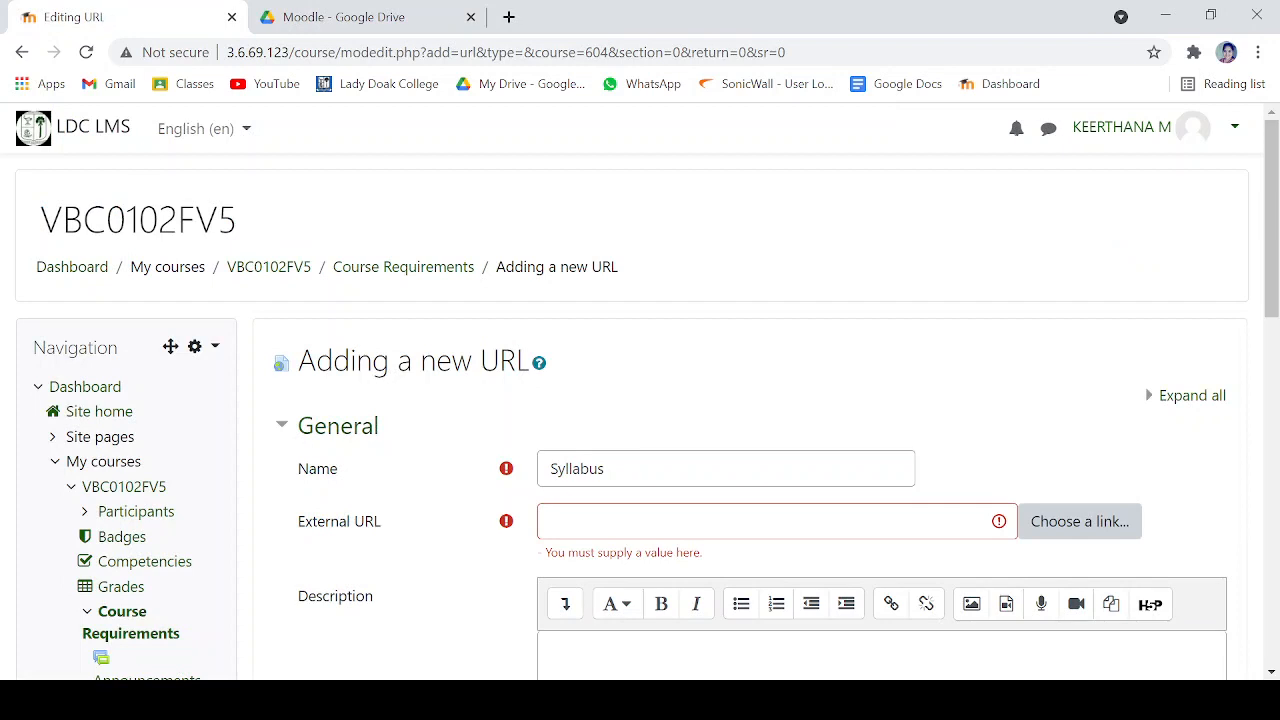
click(603, 525)
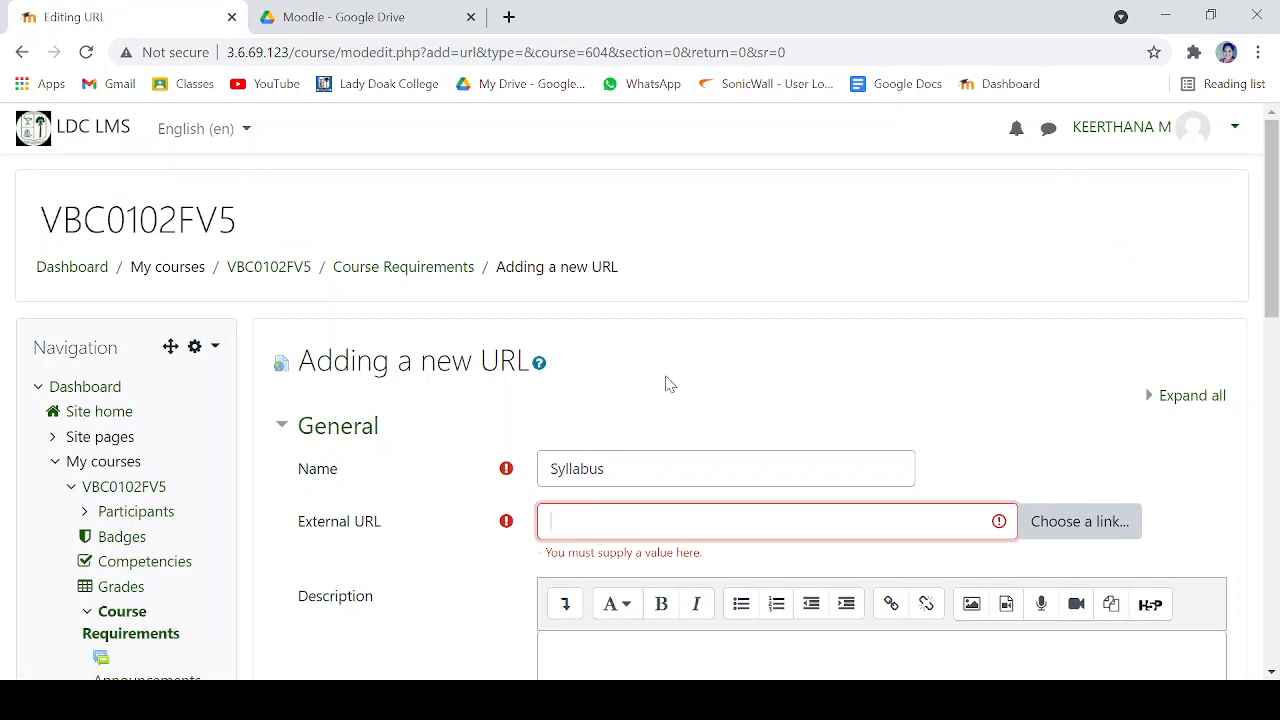
key(ctrl+v)
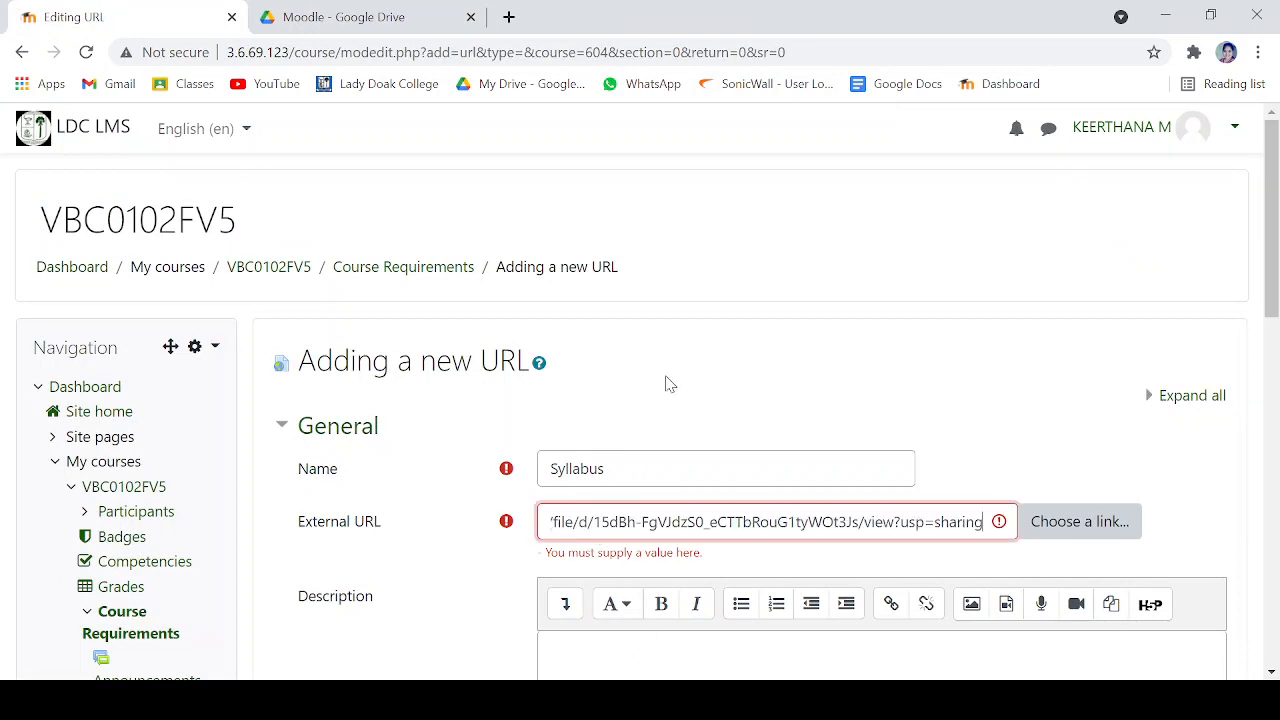
click(440, 545)
- Set the Syllabus resource's appearance to display in pop-up, then save it and return to the course
scroll(437, 545, down, 4)
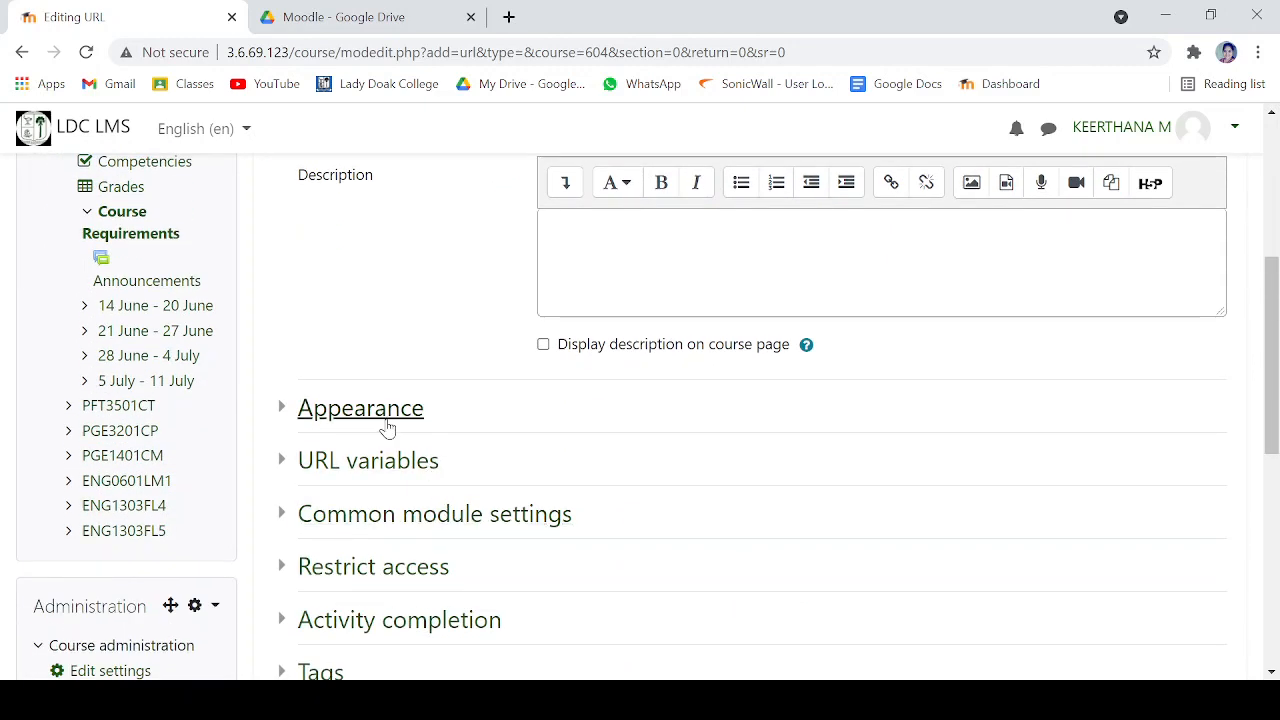
click(387, 420)
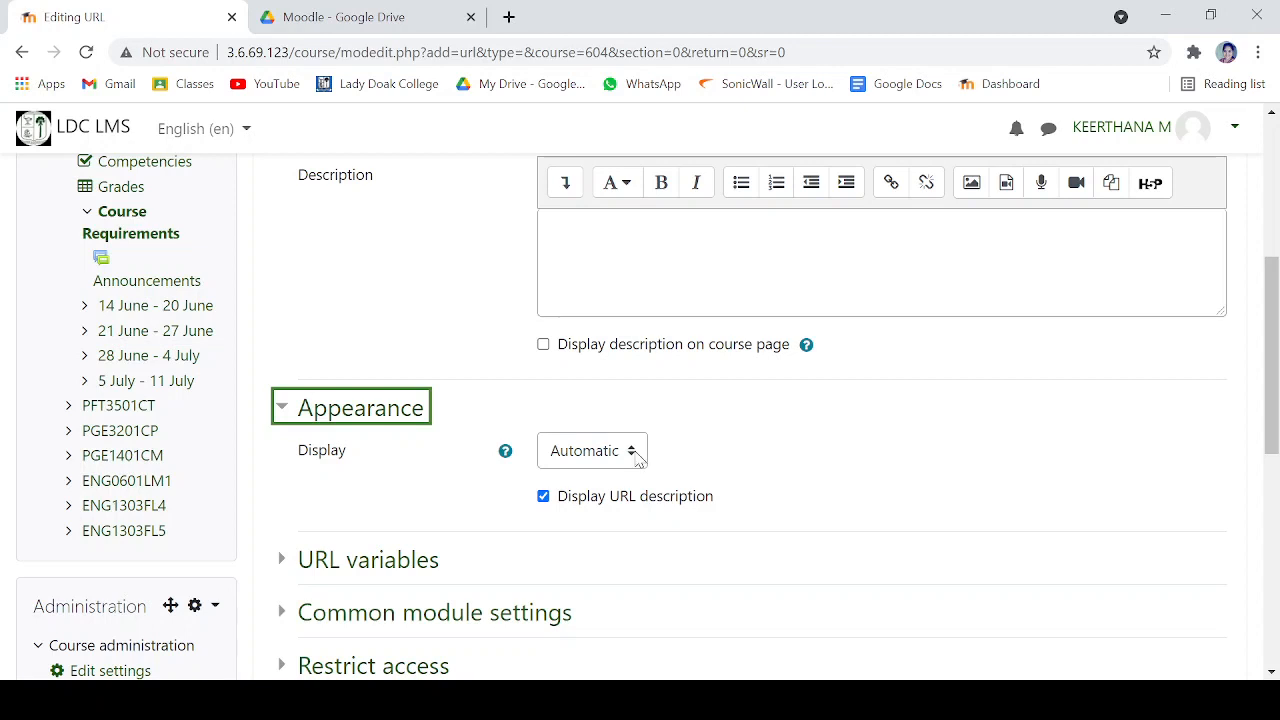
click(636, 456)
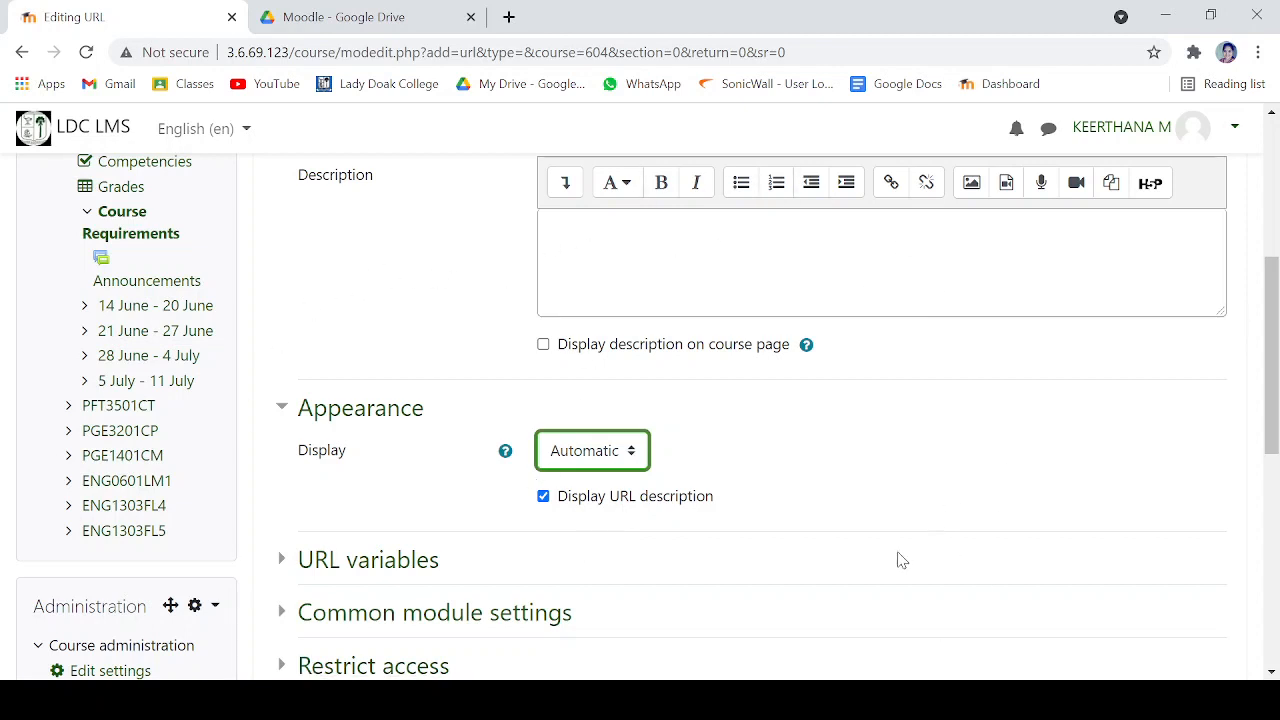
click(600, 554)
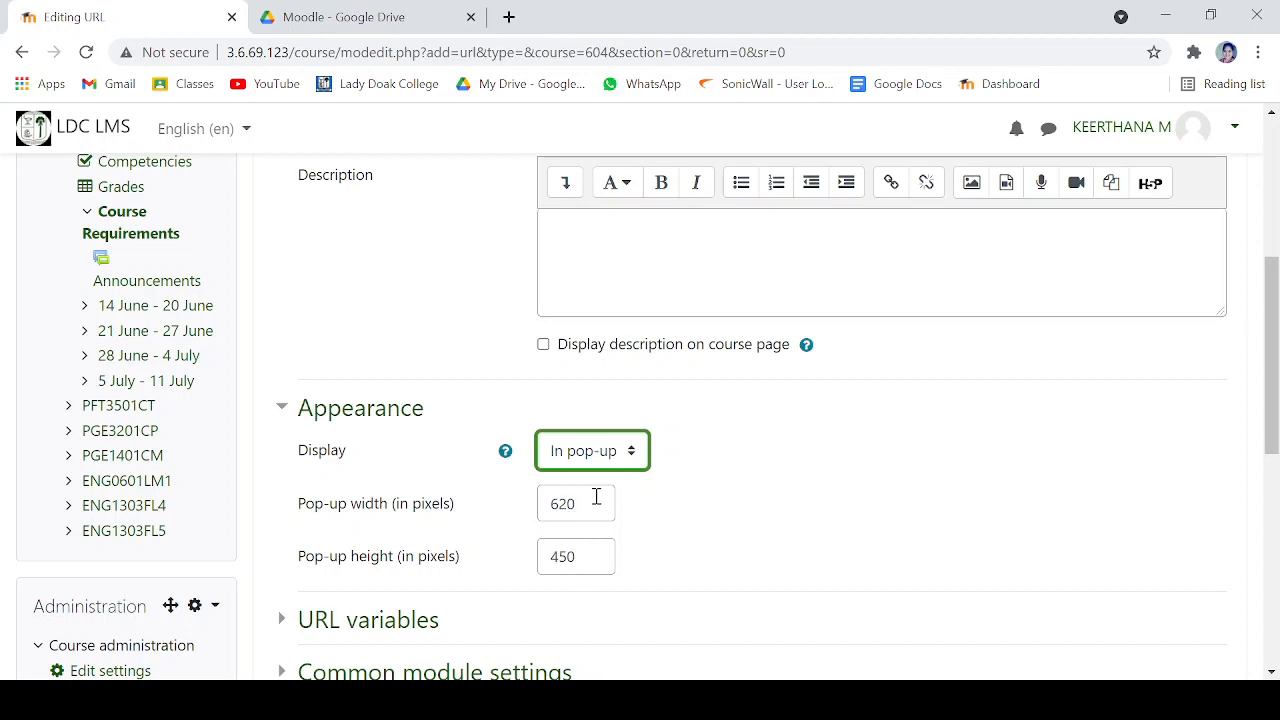
scroll(880, 433, down, 4)
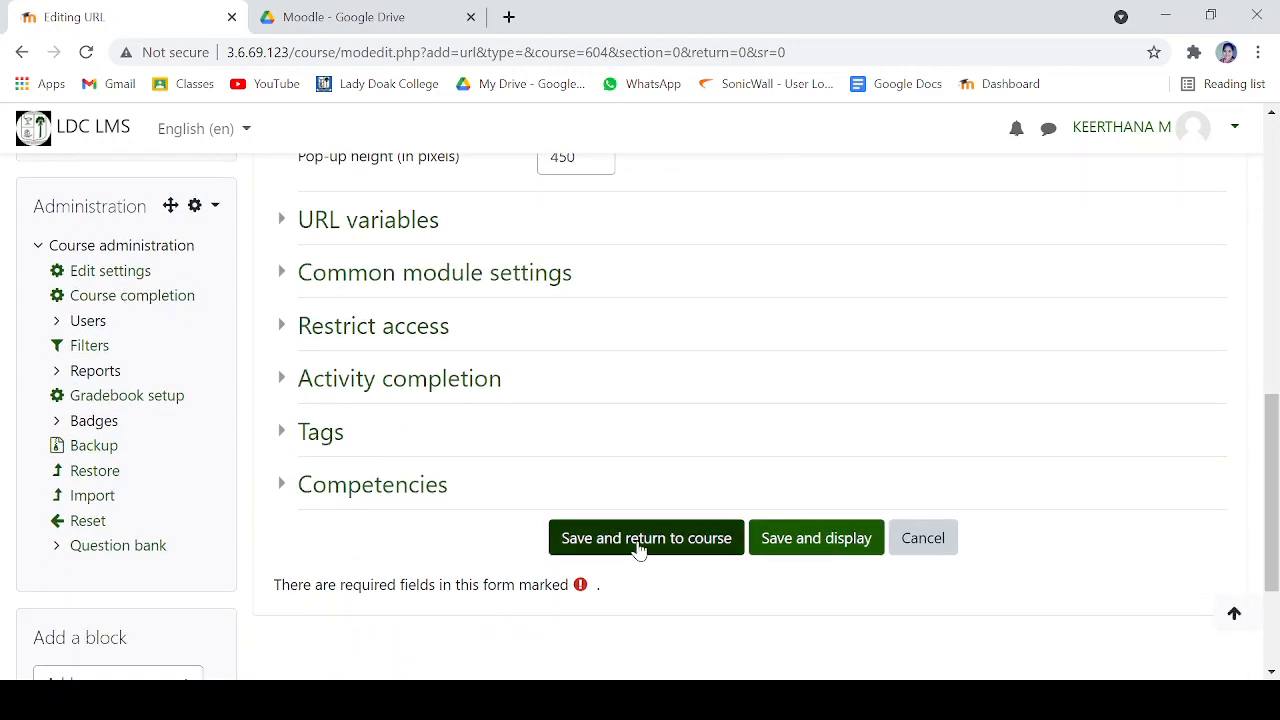
click(638, 548)
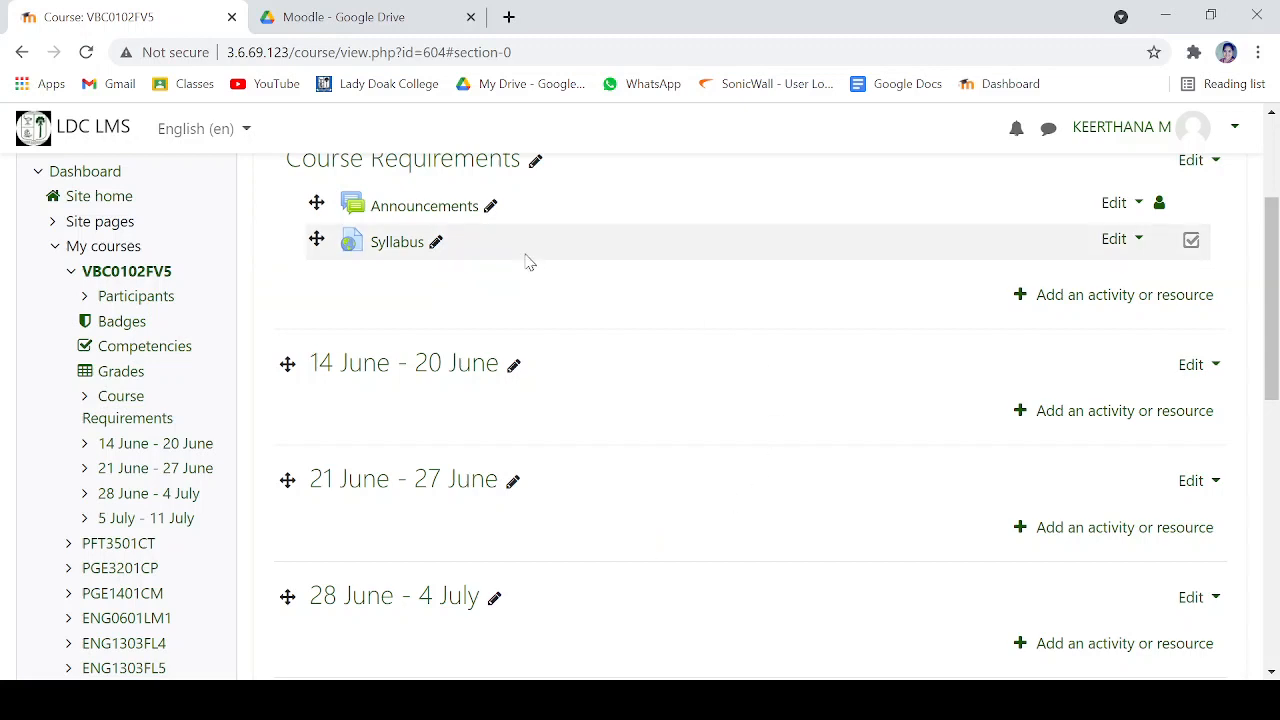
- Open the Syllabus link in the Course Requirements section to check it and return to the course page
scroll(490, 300, up, 2)
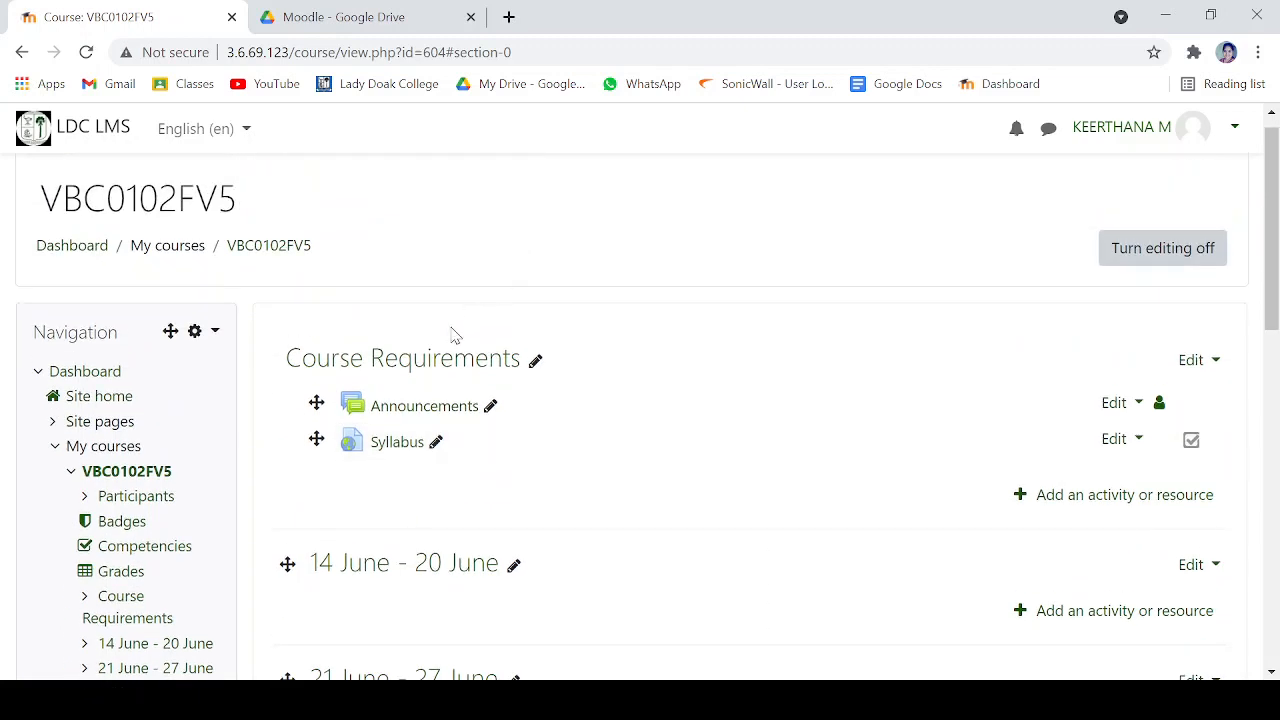
click(403, 446)
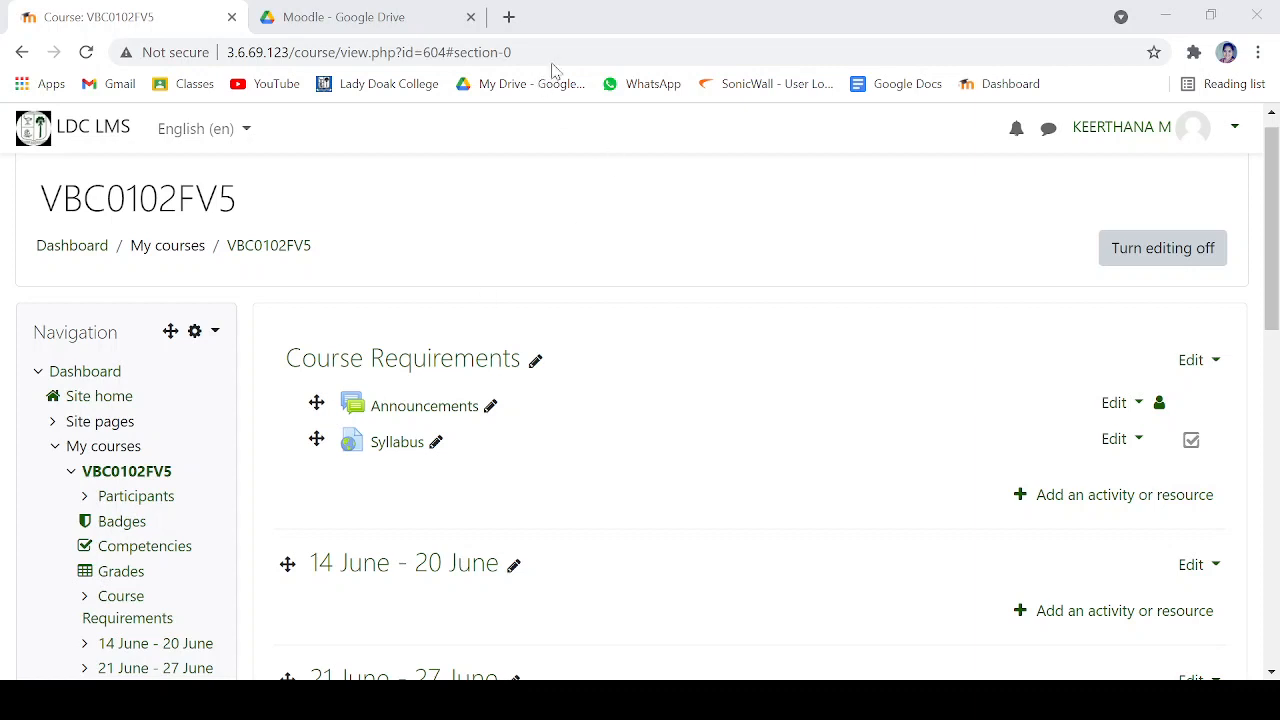
click(618, 22)
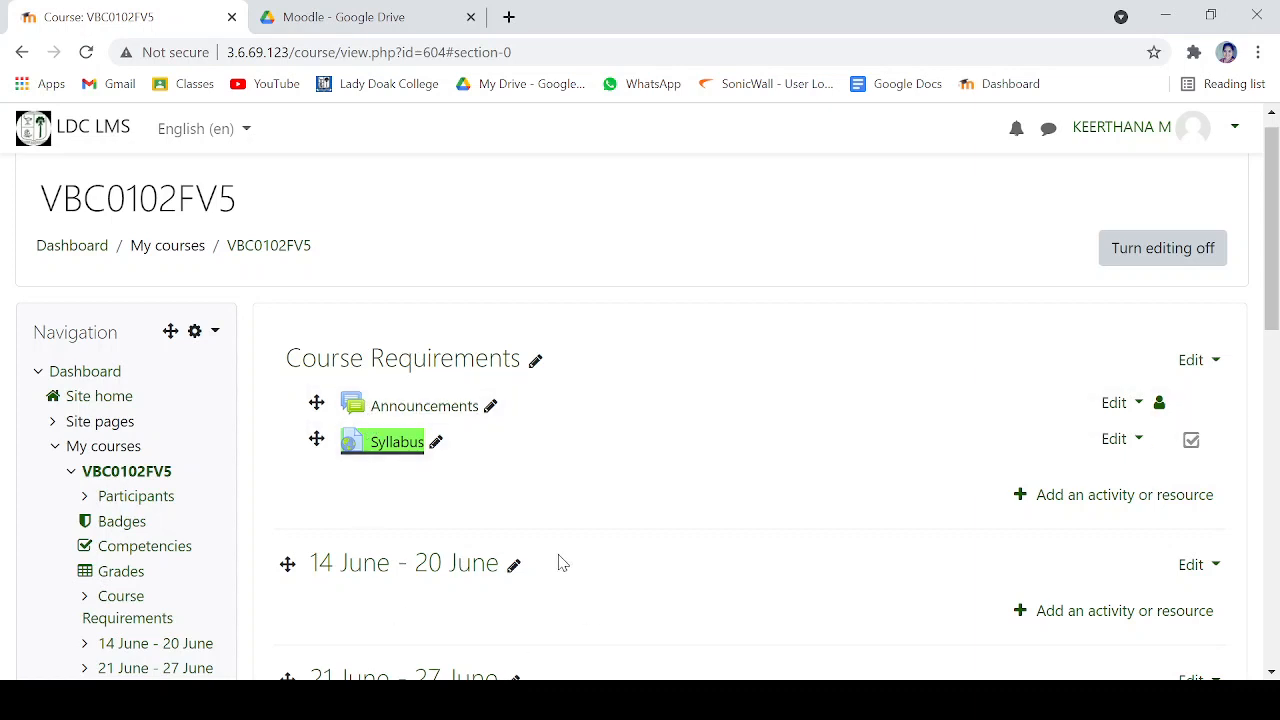
- Open the 14 June - 20 June week for editing and place the cursor in its empty summary
scroll(562, 563, down, 1)
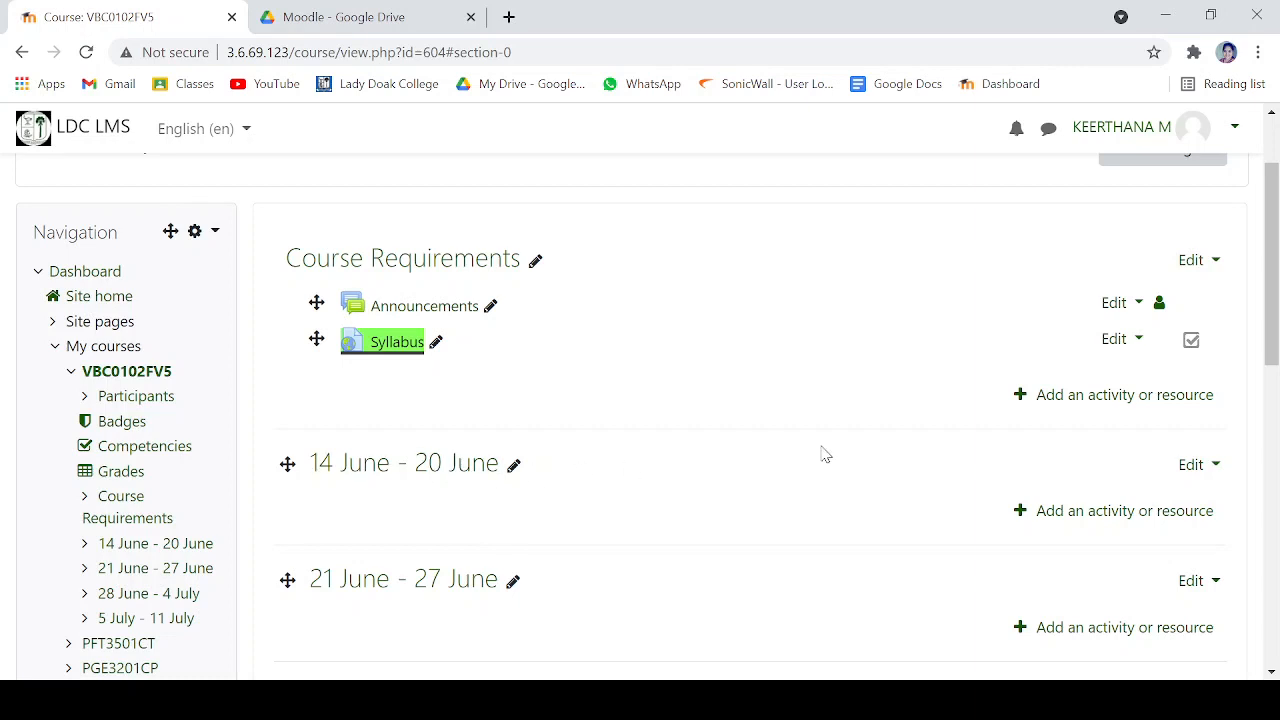
click(1200, 479)
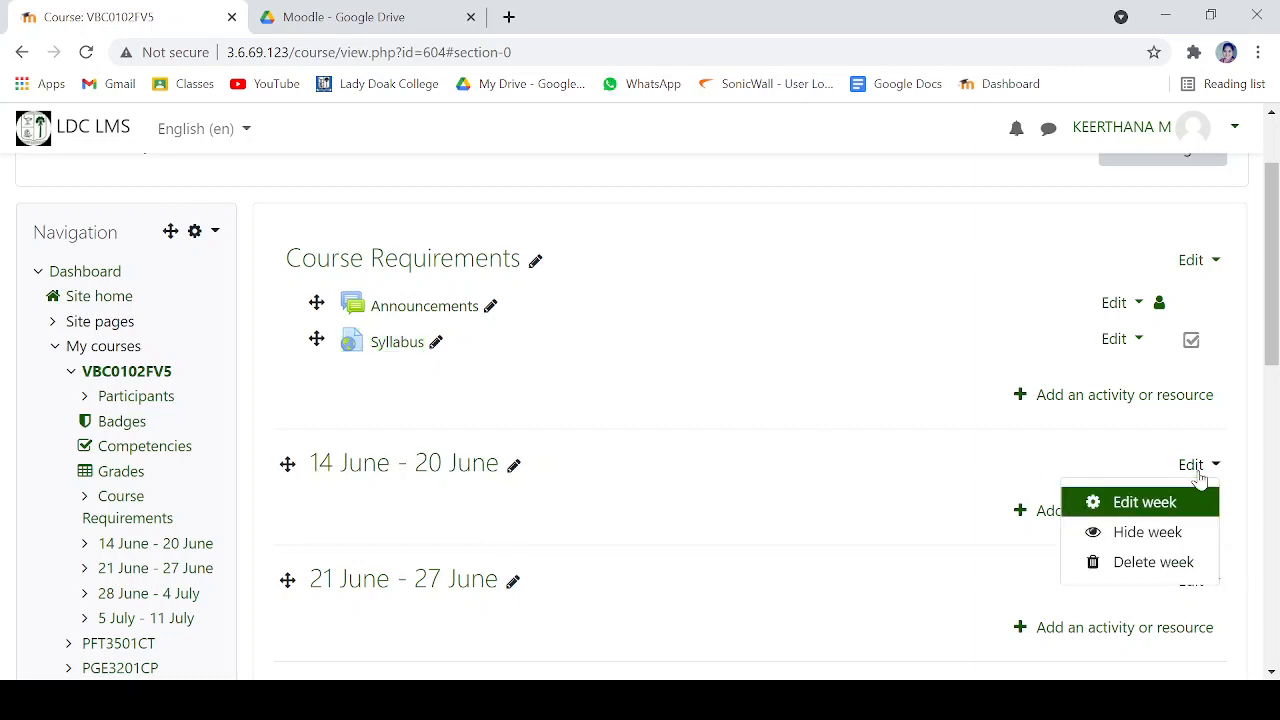
click(1150, 505)
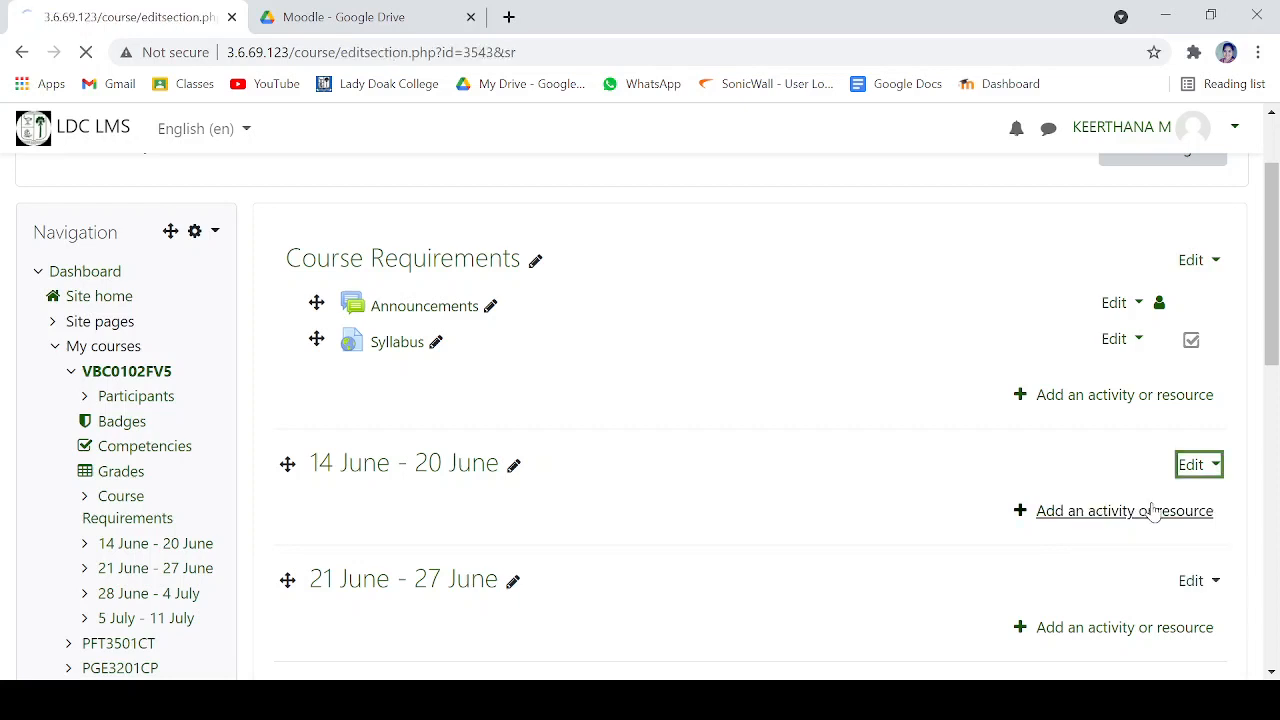
scroll(498, 369, down, 1)
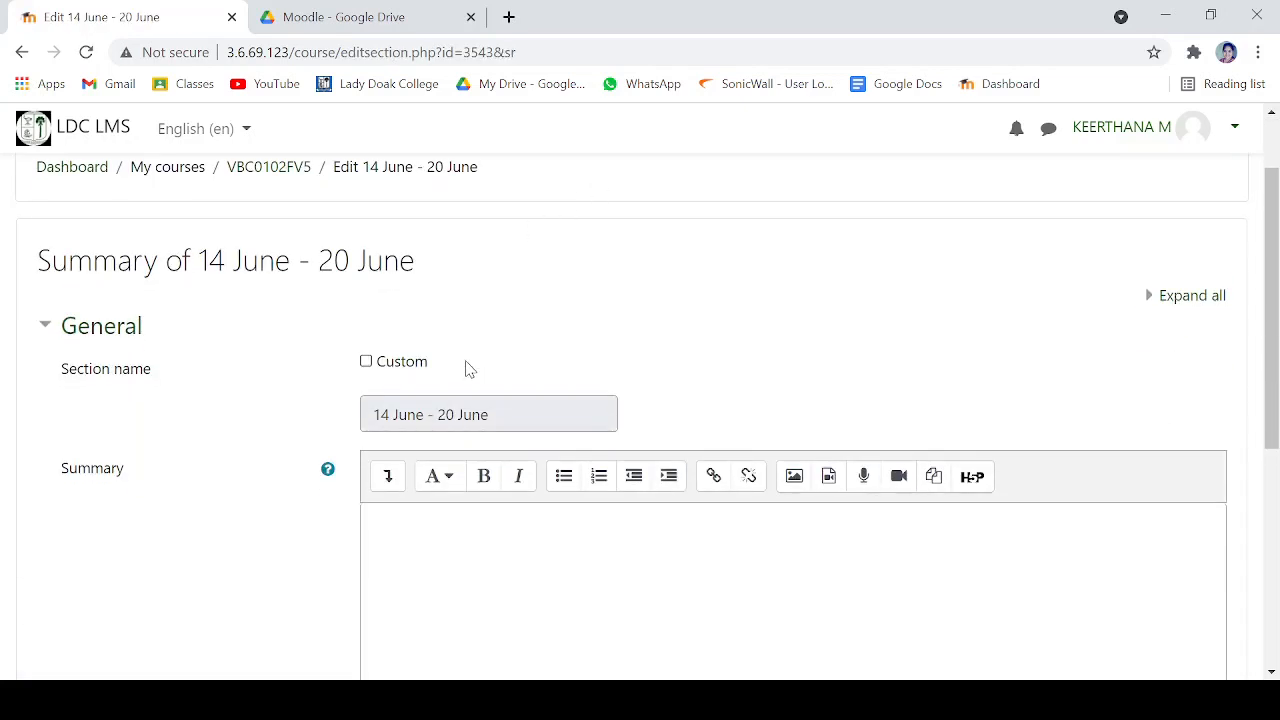
scroll(501, 395, down, 1)
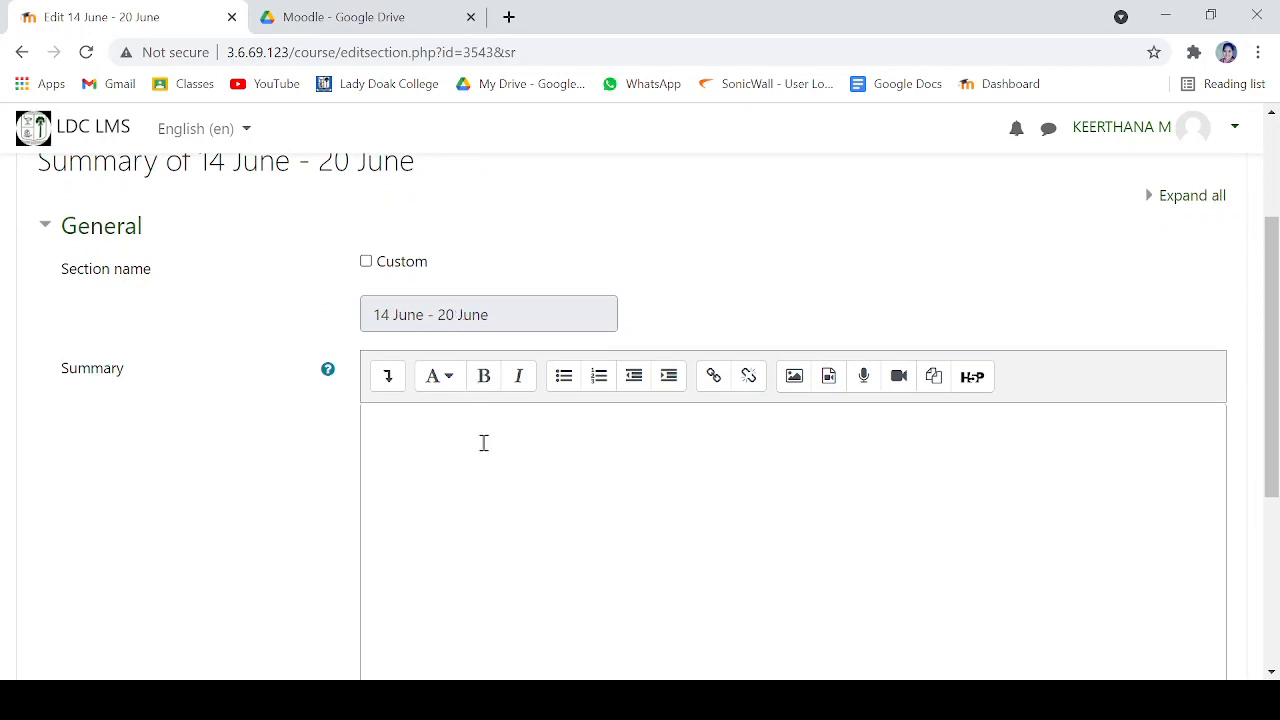
scroll(568, 435, down, 1)
click(561, 436)
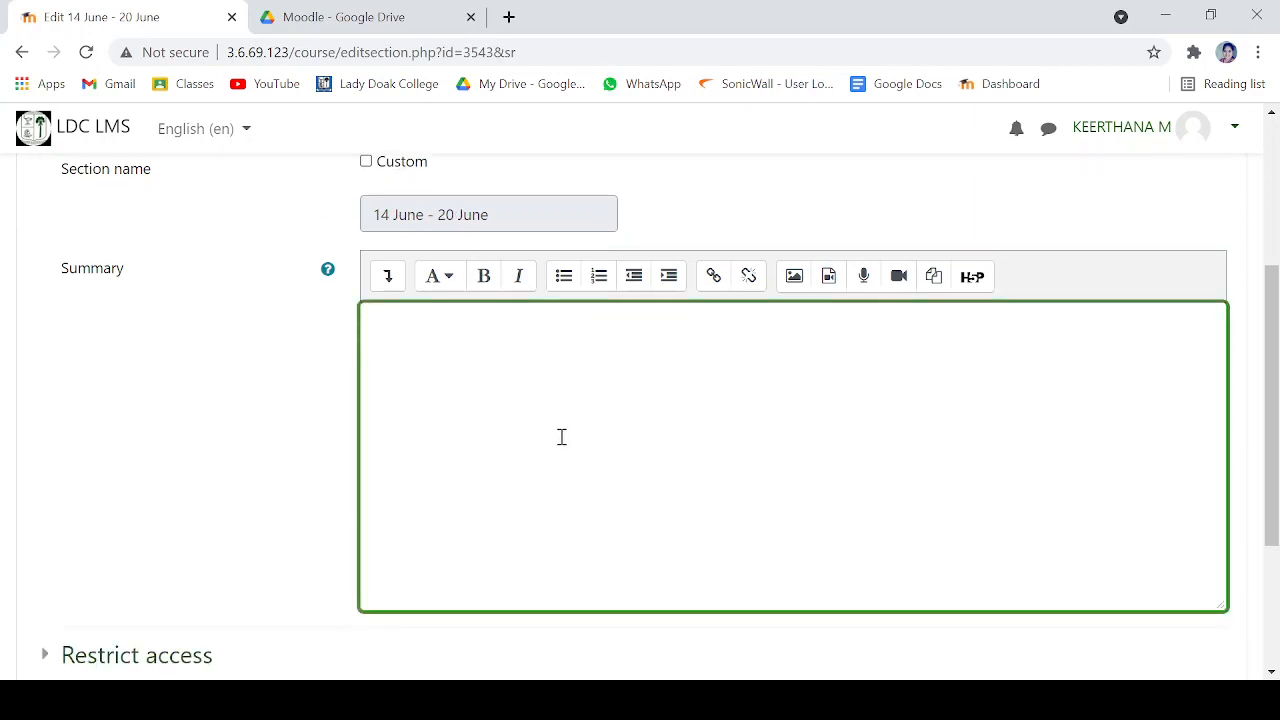
- Switch to Google Drive and open the Civic Education Syllabus document at the Unit I: Civic Heritage section
click(327, 12)
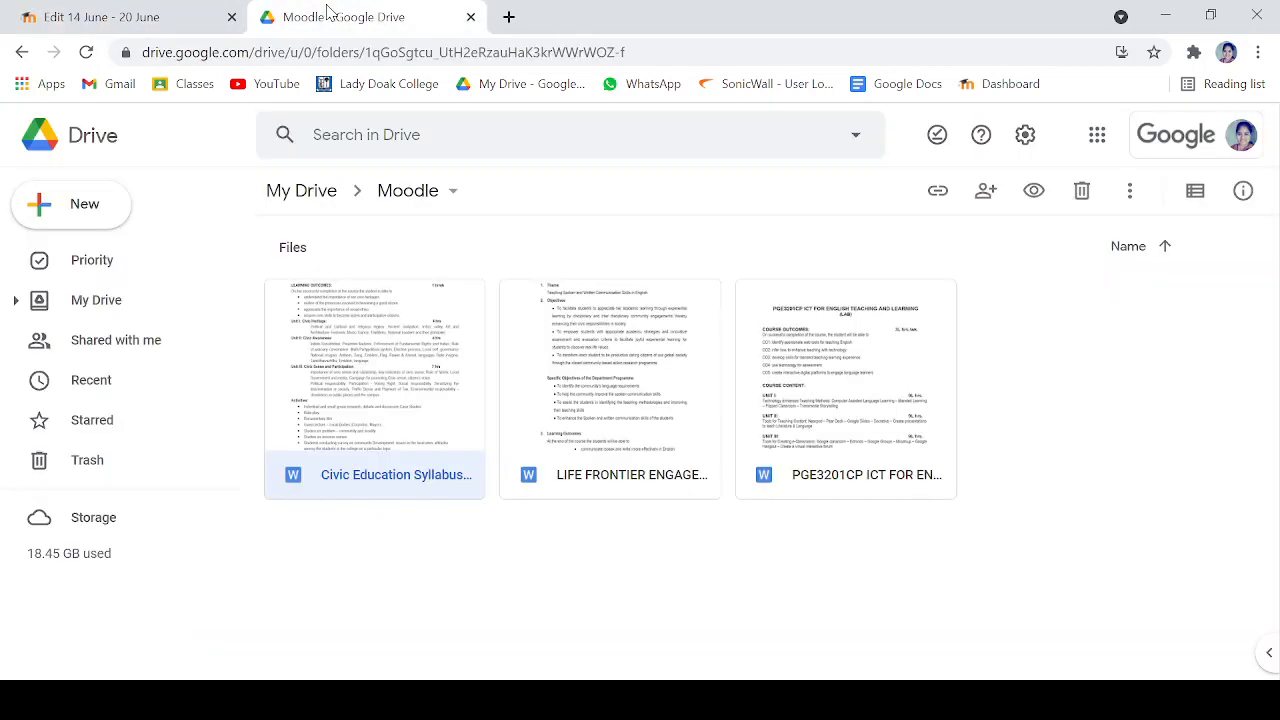
double_click(405, 418)
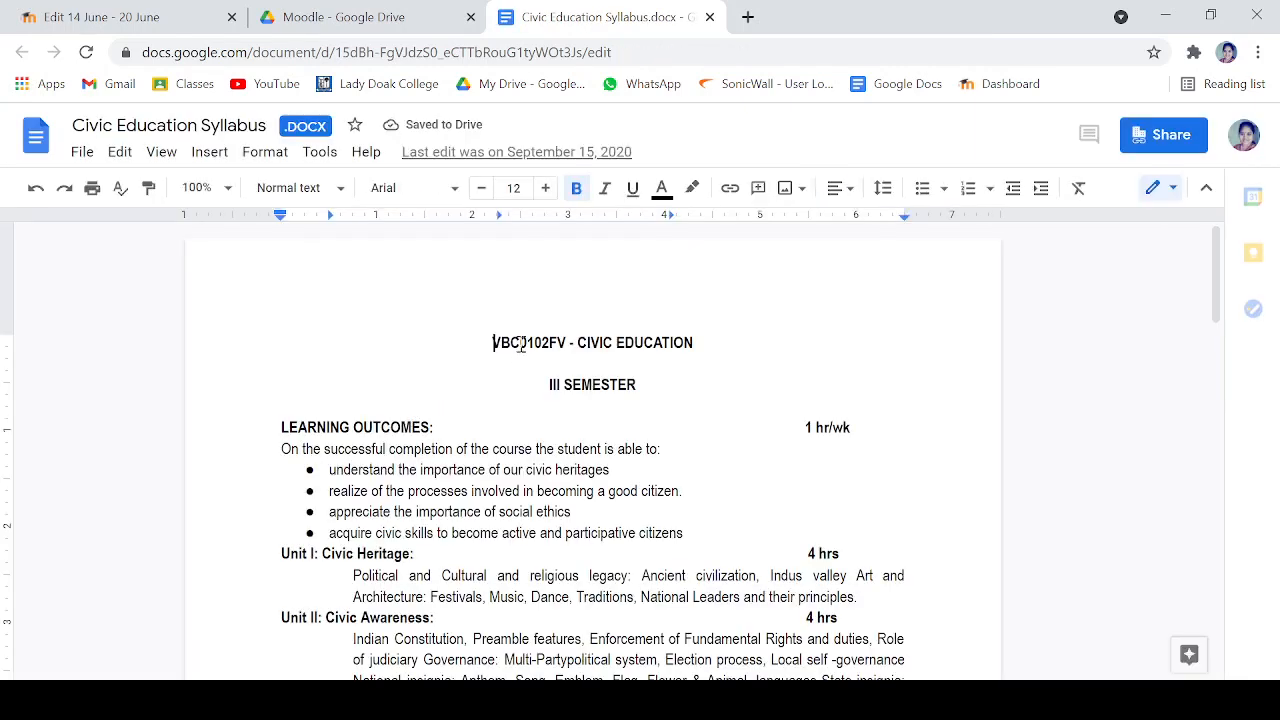
scroll(533, 336, down, 1)
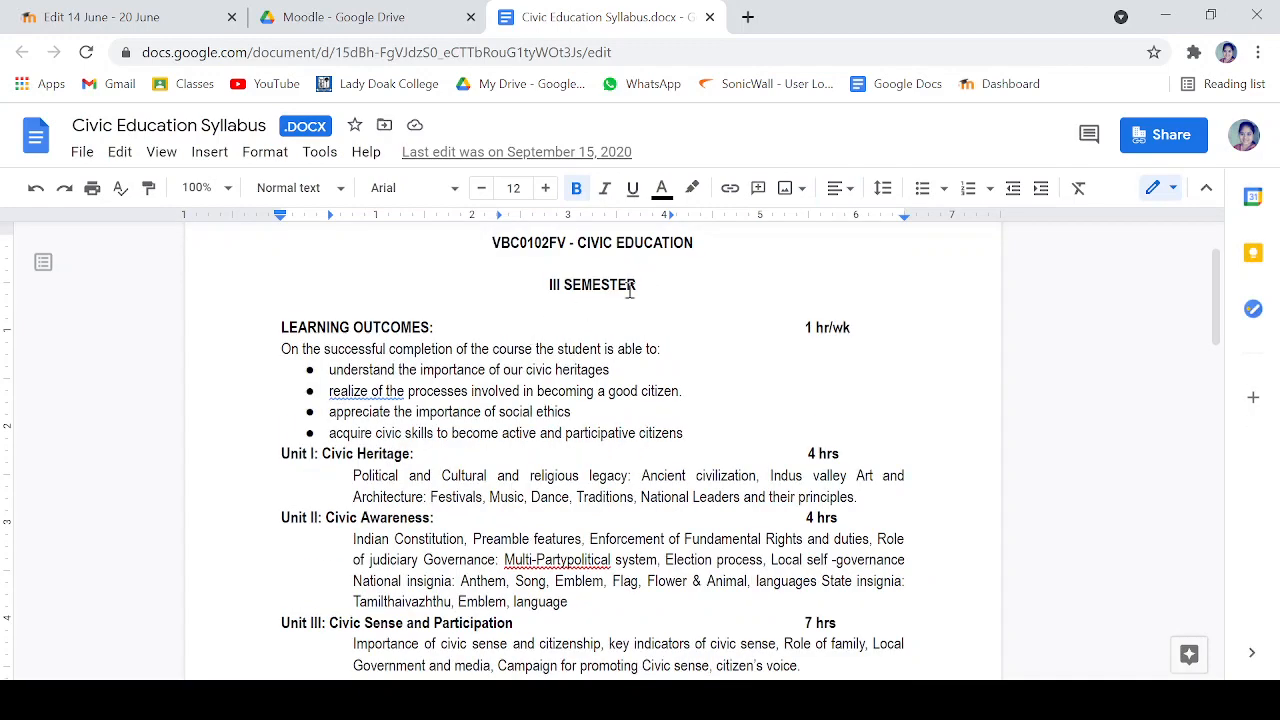
scroll(571, 418, down, 1)
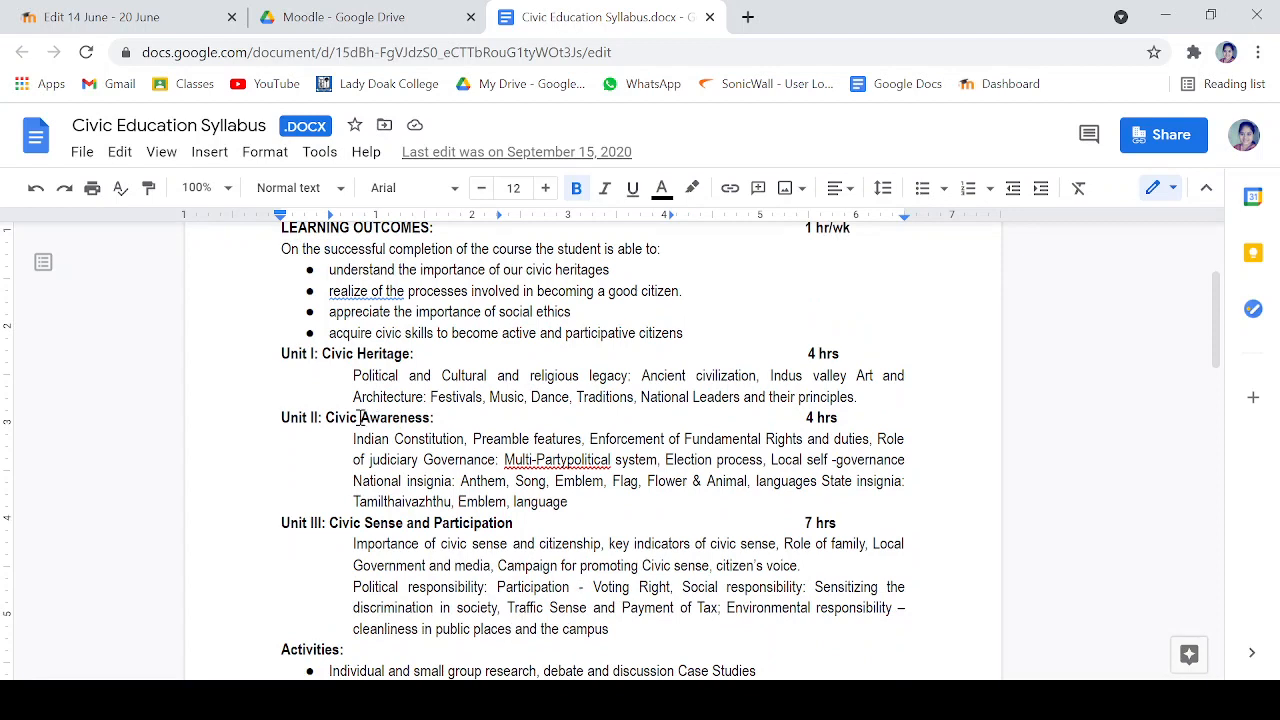
- Copy "Political and Cultural and religious legacy:" from Unit I of the syllabus into the 14 June - 20 June week's summary in Moodle
drag(346, 374, 637, 386)
key(ctrl+c)
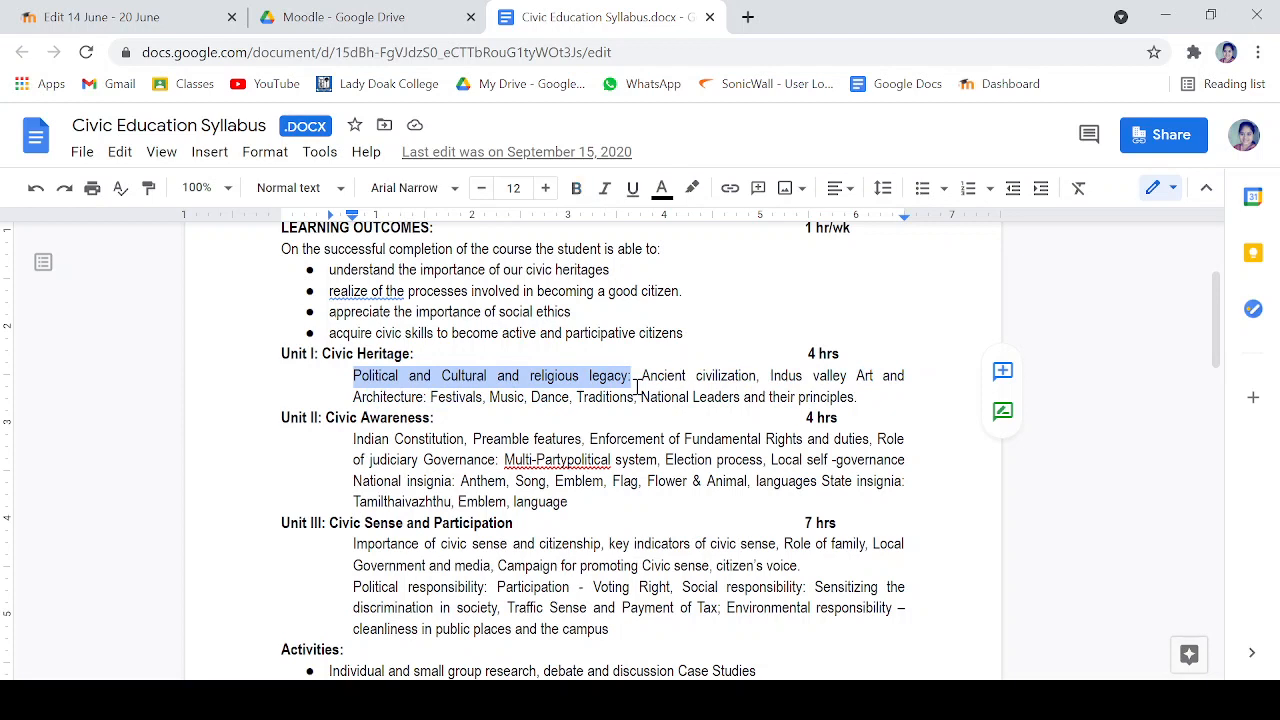
click(382, 22)
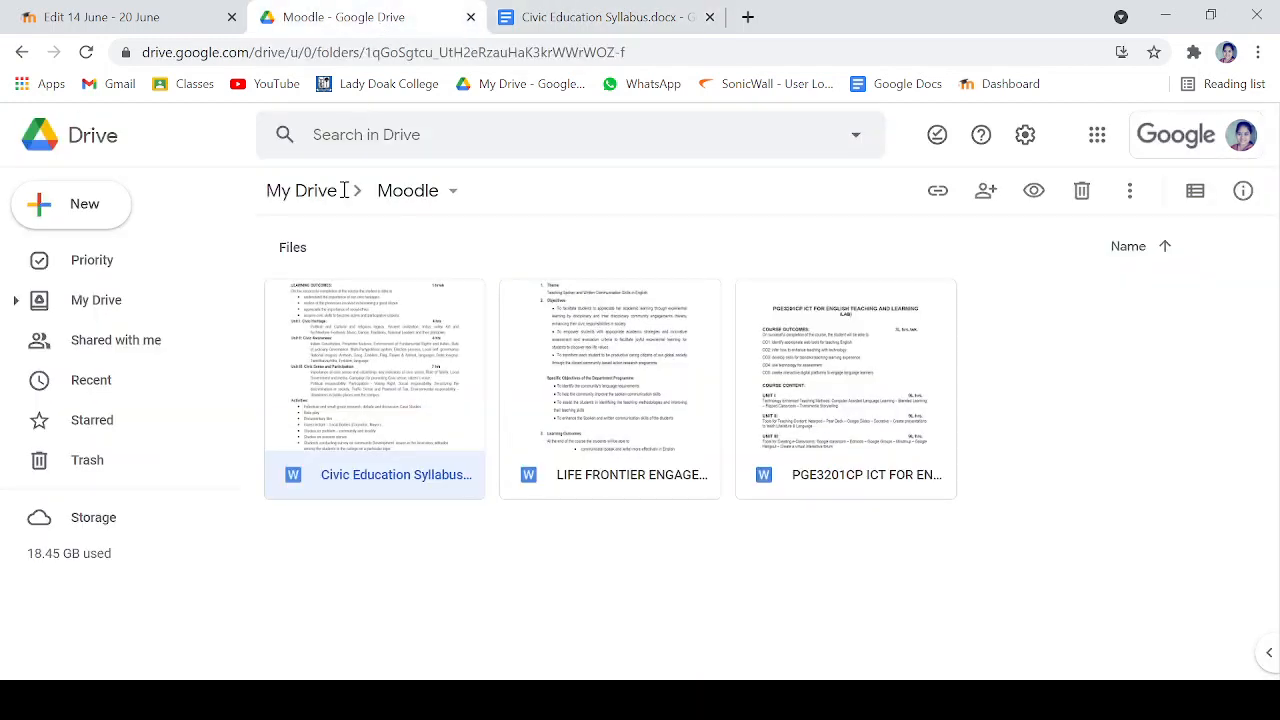
click(100, 20)
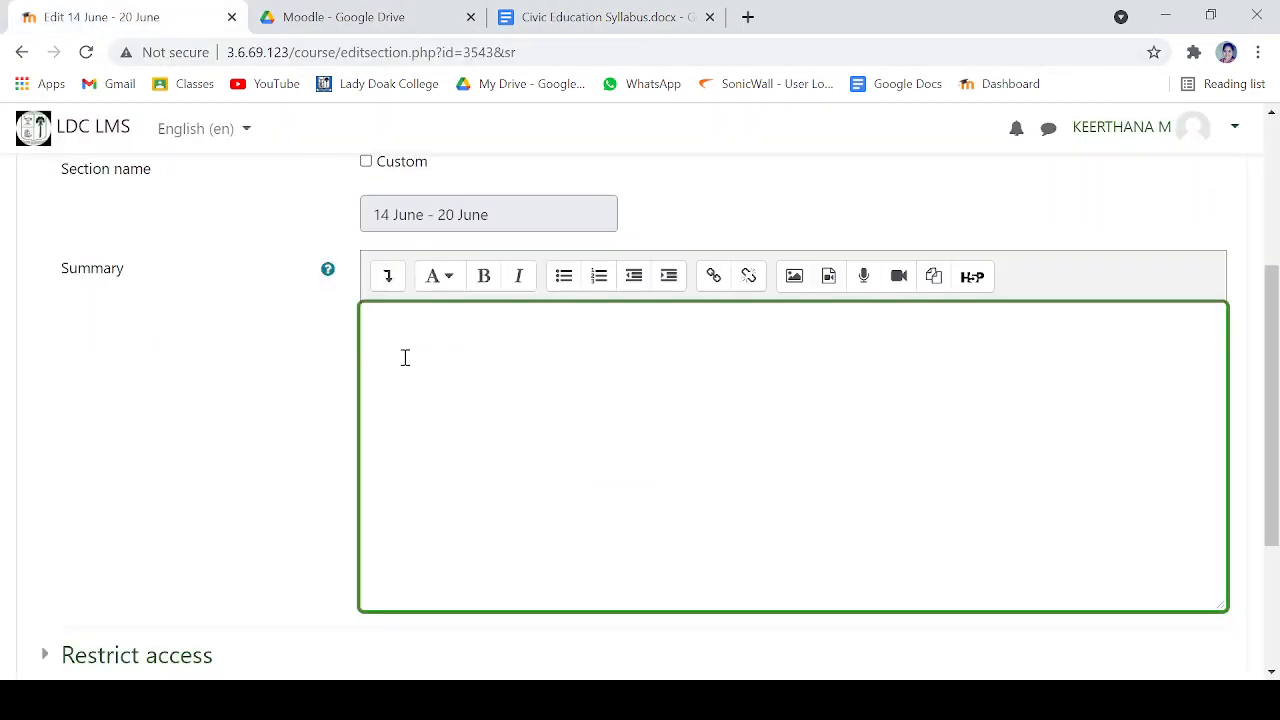
key(ctrl+v)
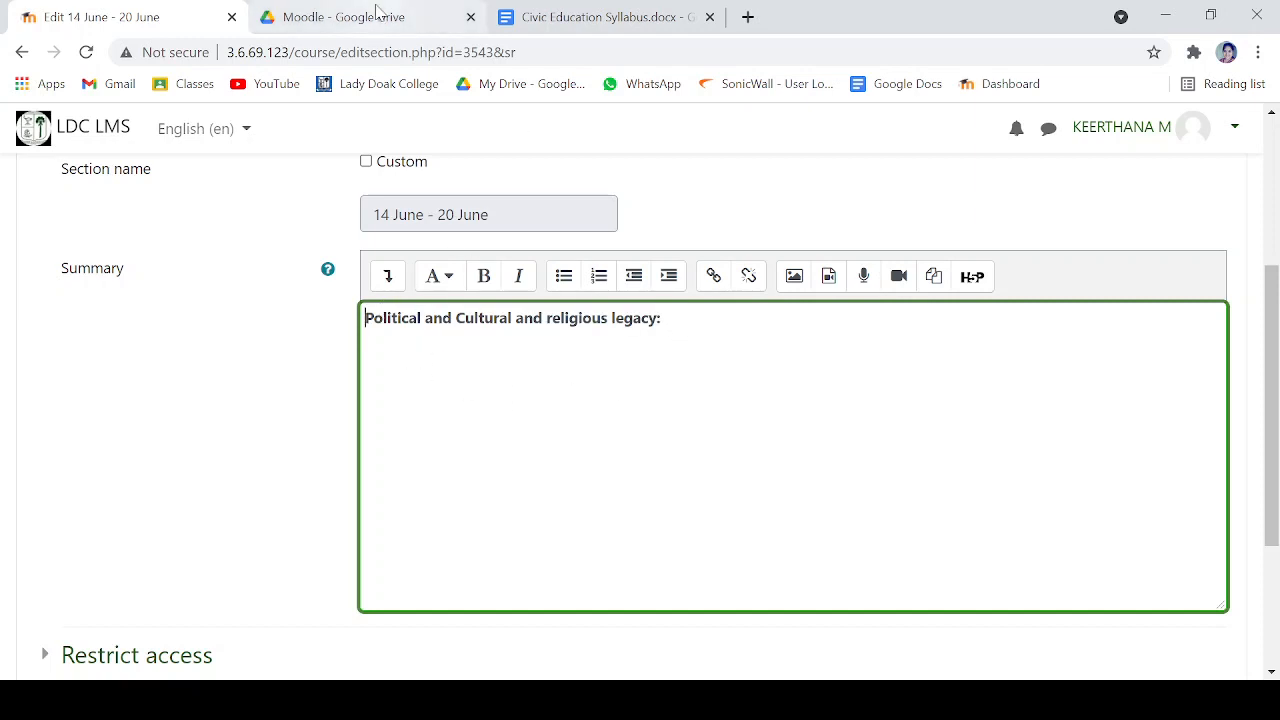
- Copy "Ancient civilization" from Unit I of the syllabus document onto a new line in the 14 June - 20 June summary
click(608, 12)
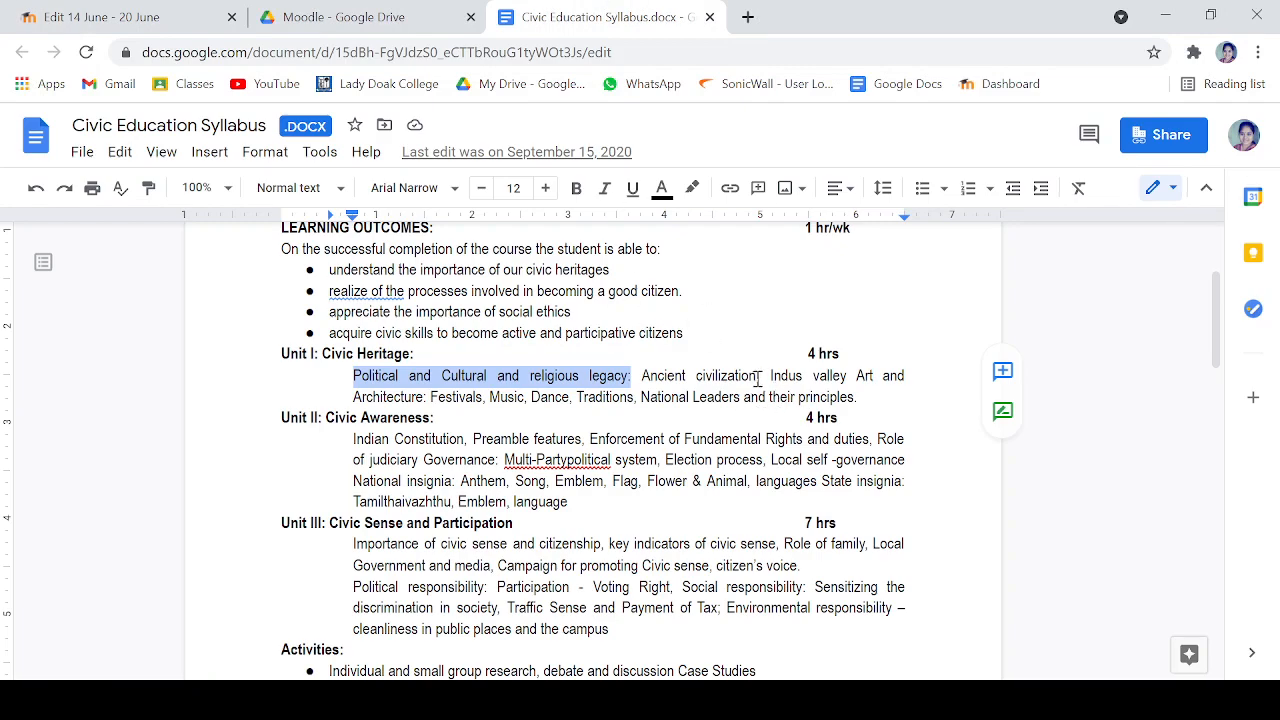
drag(757, 378, 643, 380)
key(ctrl+c)
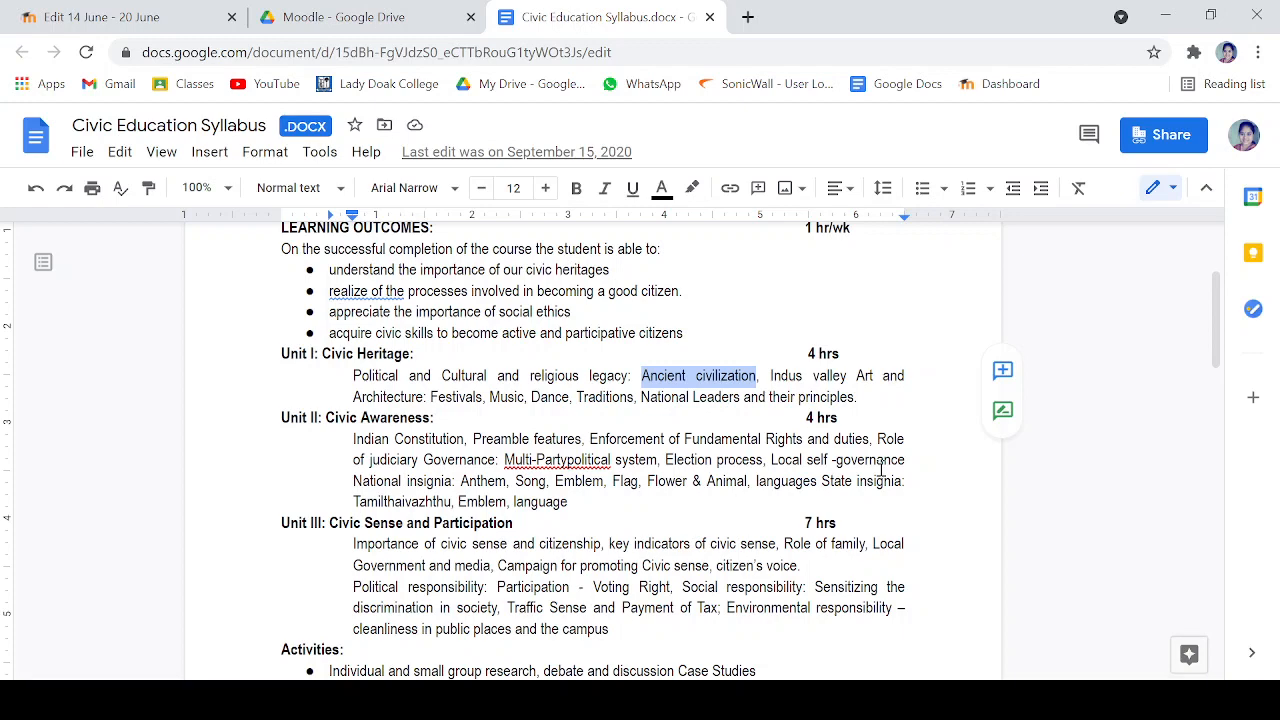
click(100, 17)
click(688, 318)
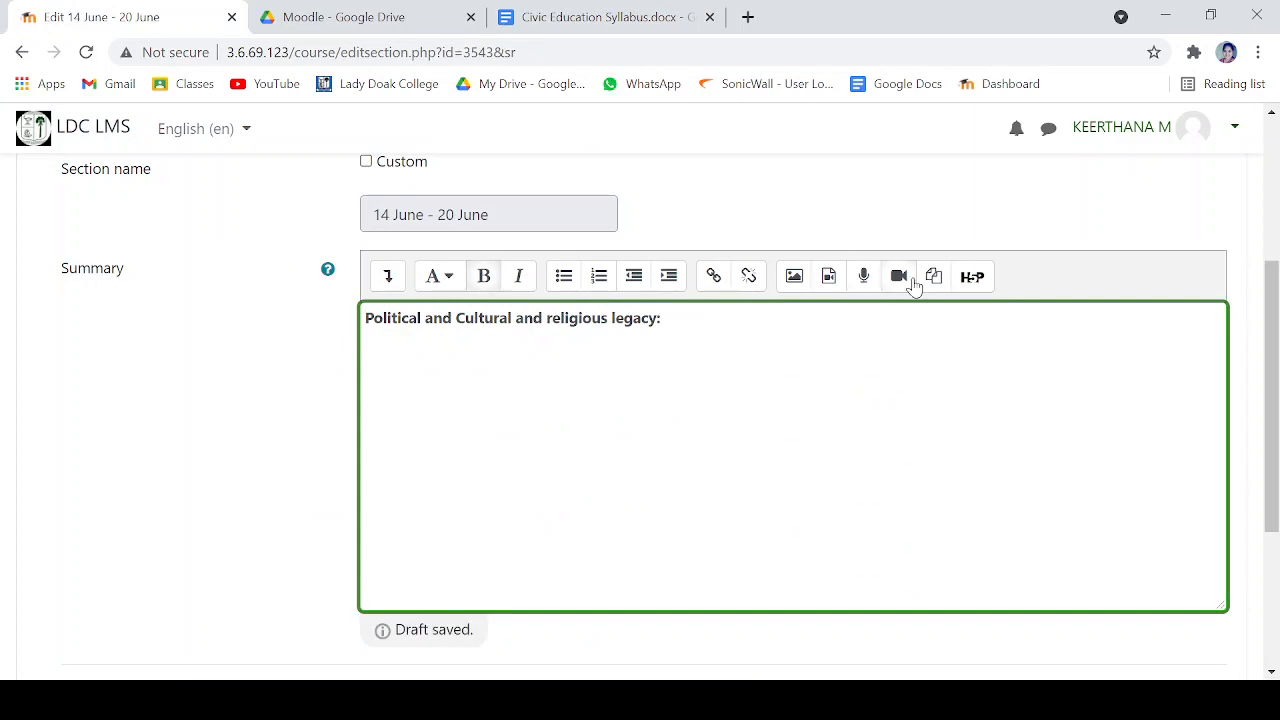
key(ctrl+v)
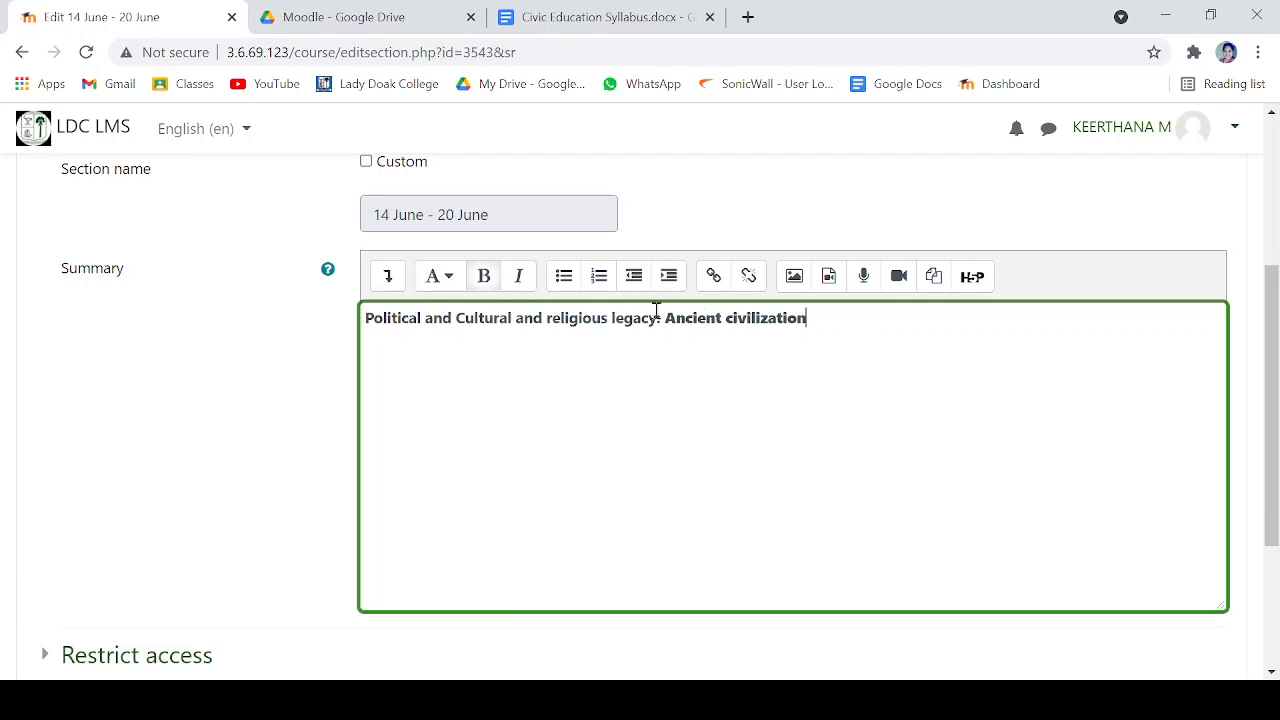
key(Return)
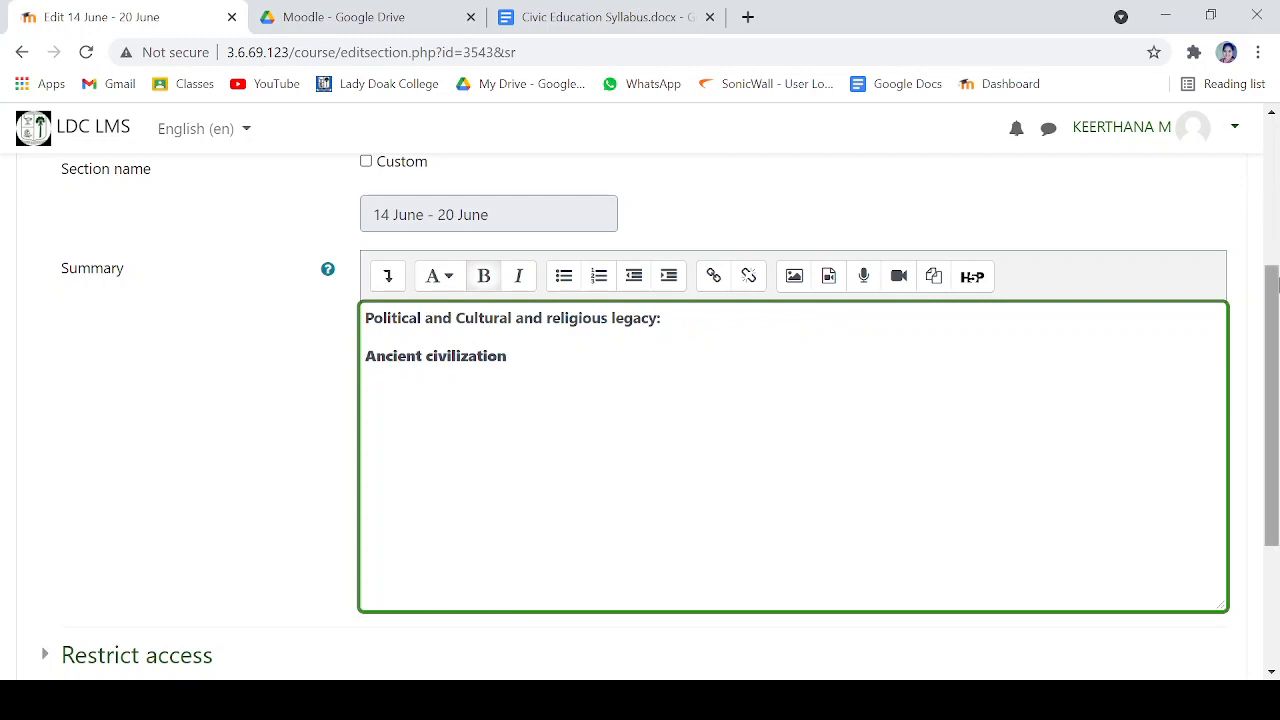
- Add "(Online 1, Offline 1)" after "Ancient civilization" in the summary and save the section changes
text((Online 1, Offline)
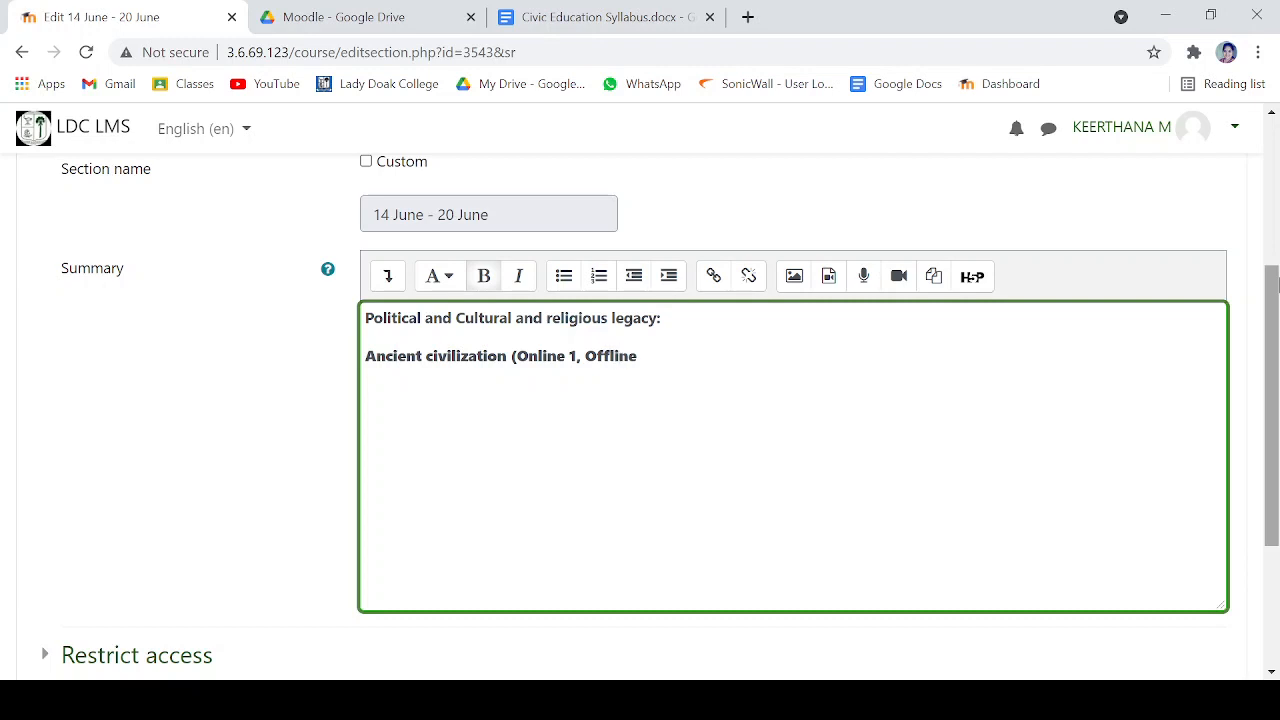
text( 1))
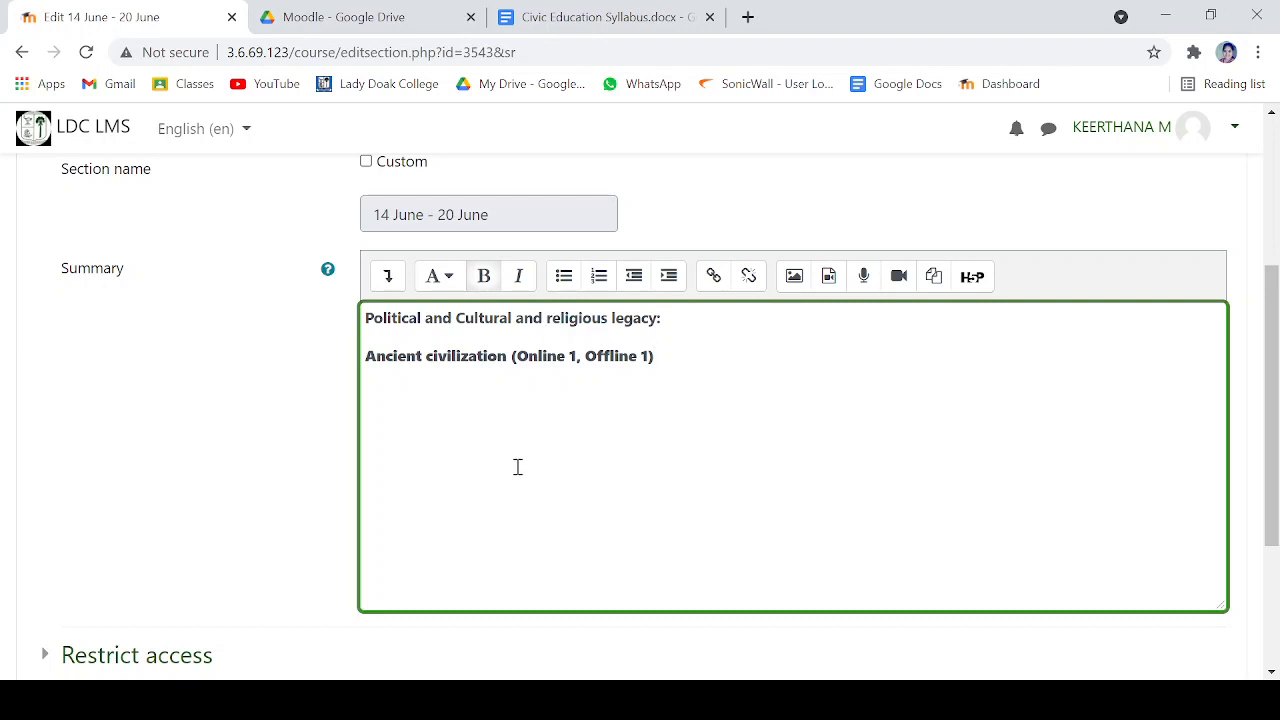
scroll(526, 406, down, 2)
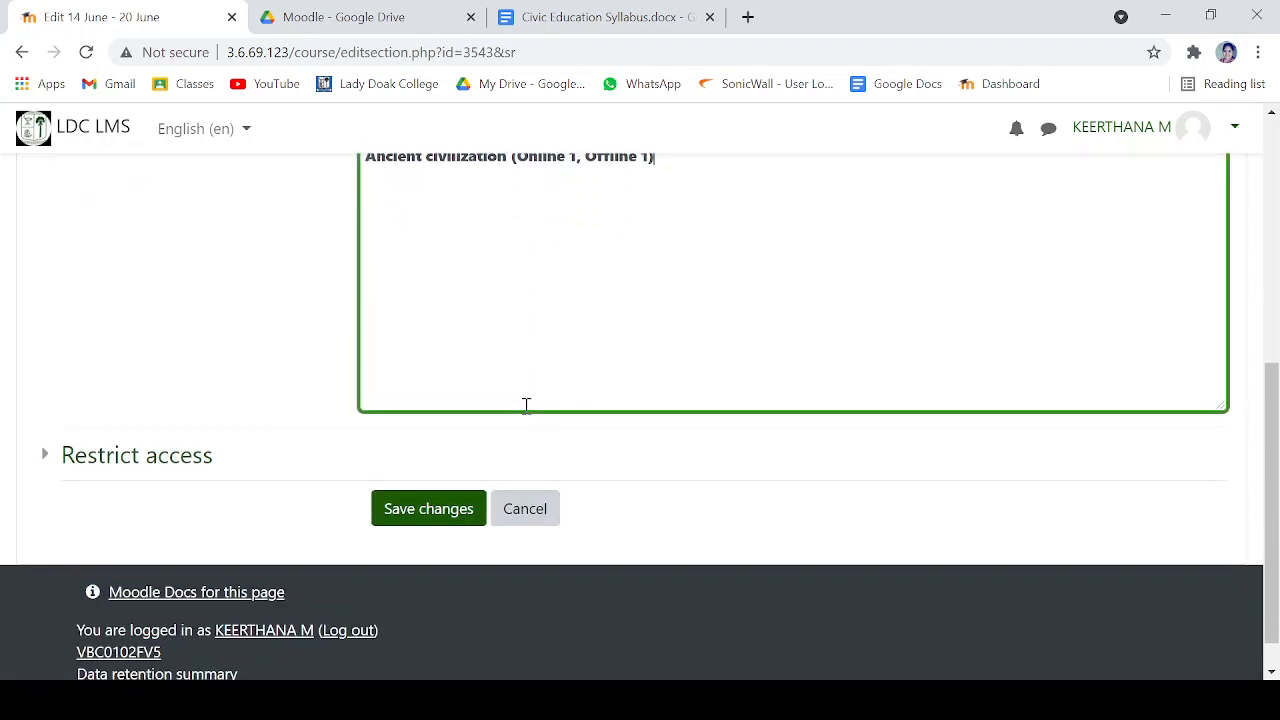
click(447, 521)
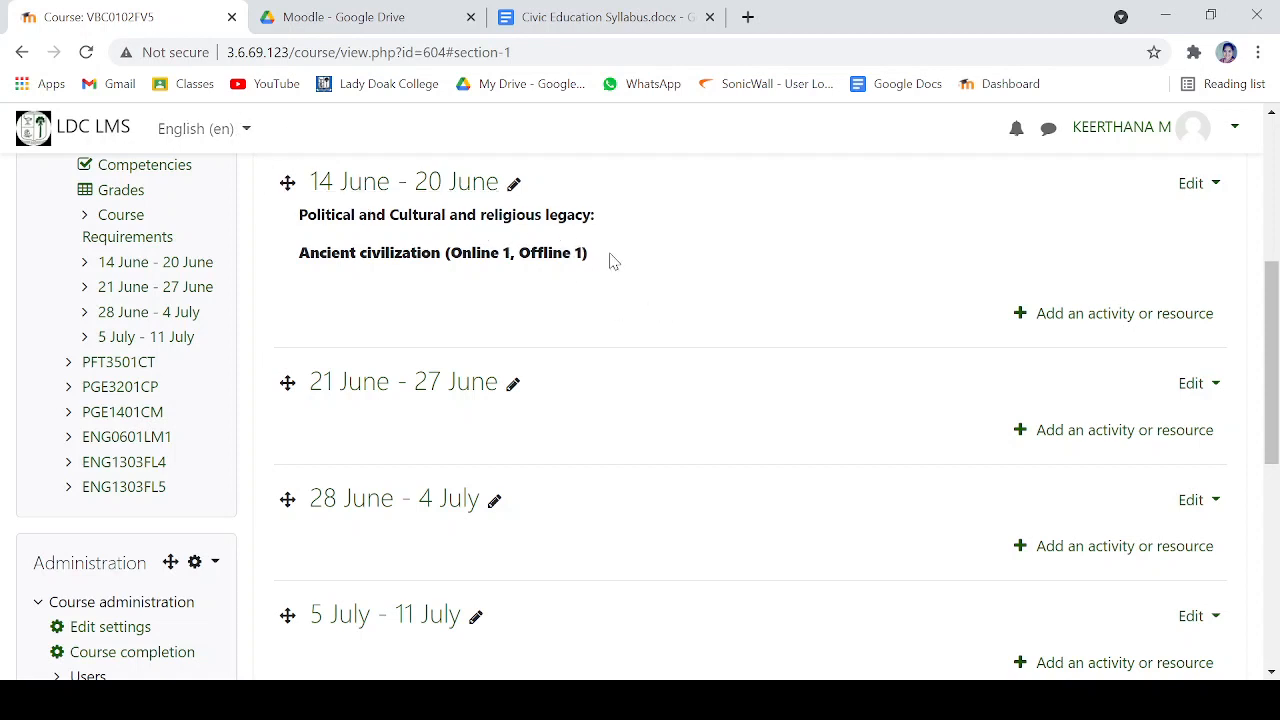
- Add a quiz named EBT to the 14 June - 20 June week and save it, returning to the course page
click(1114, 320)
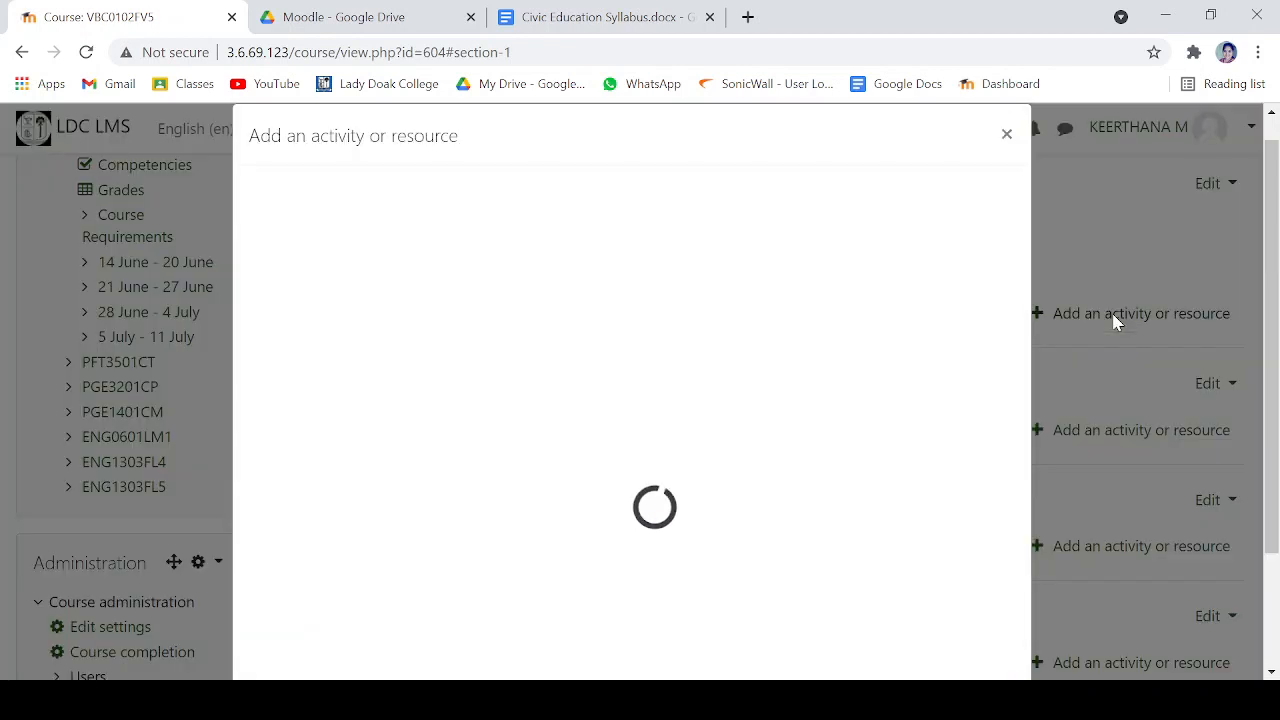
scroll(408, 368, down, 3)
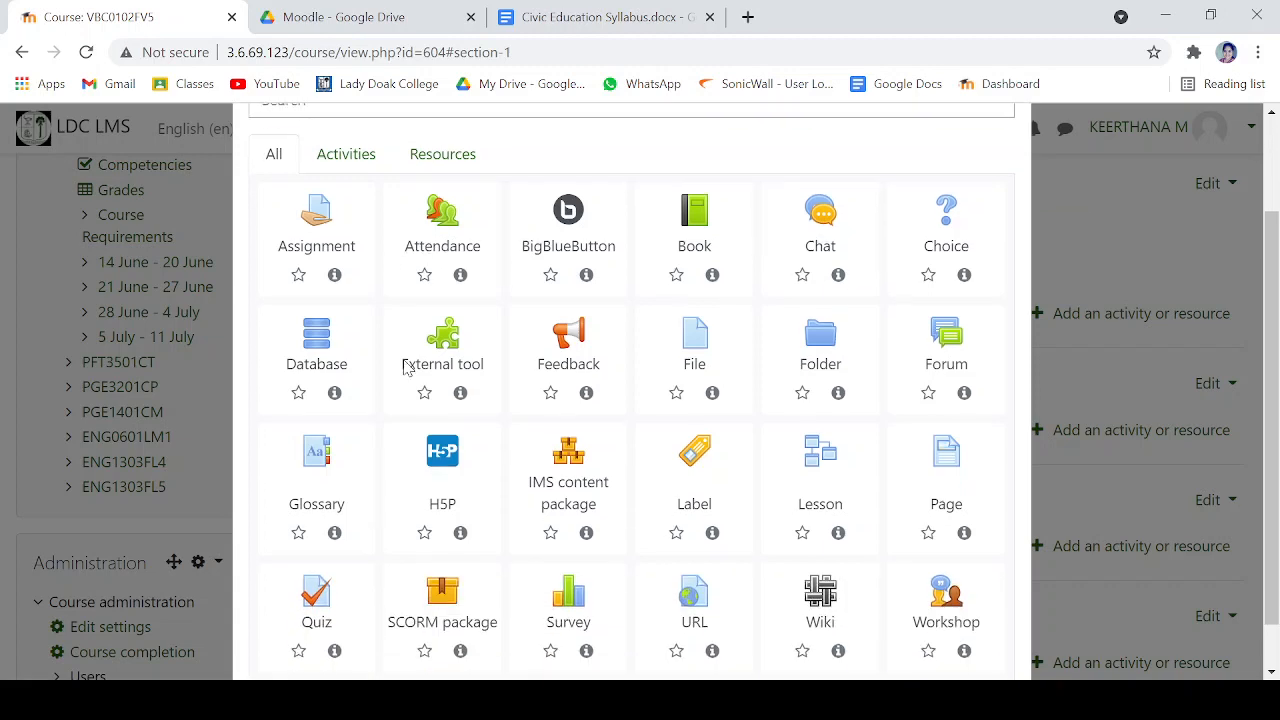
click(313, 570)
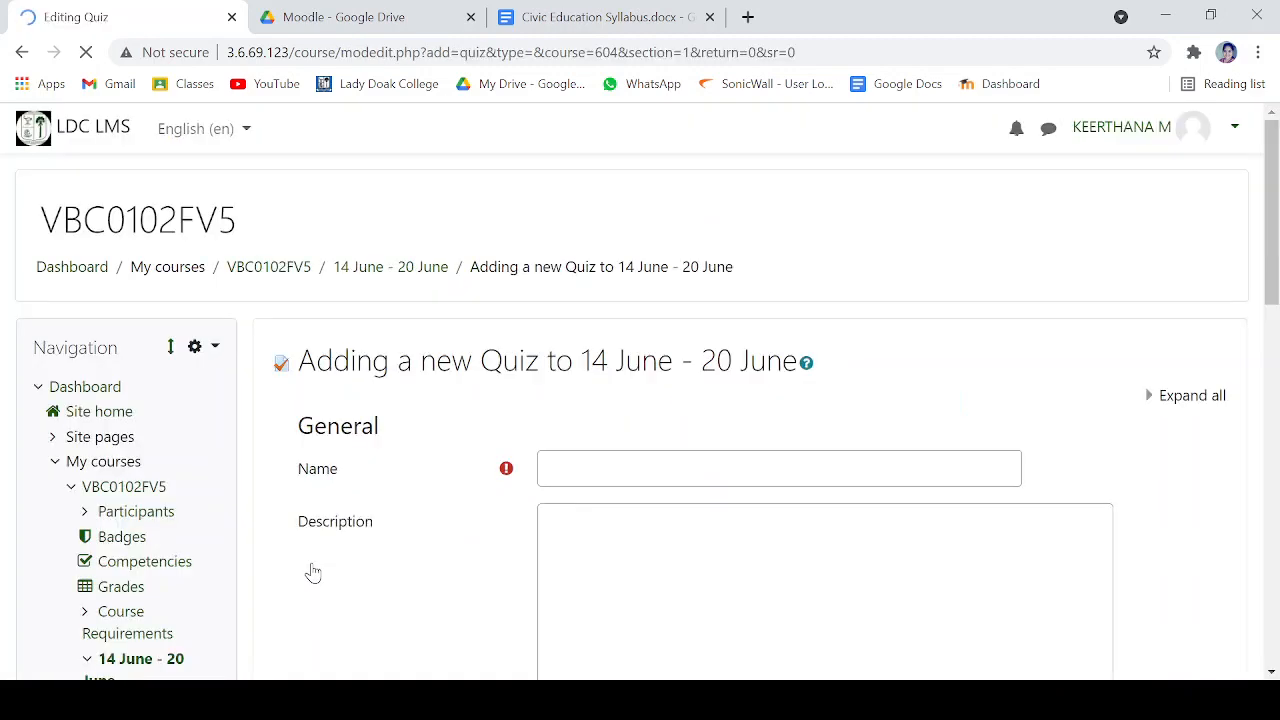
click(617, 457)
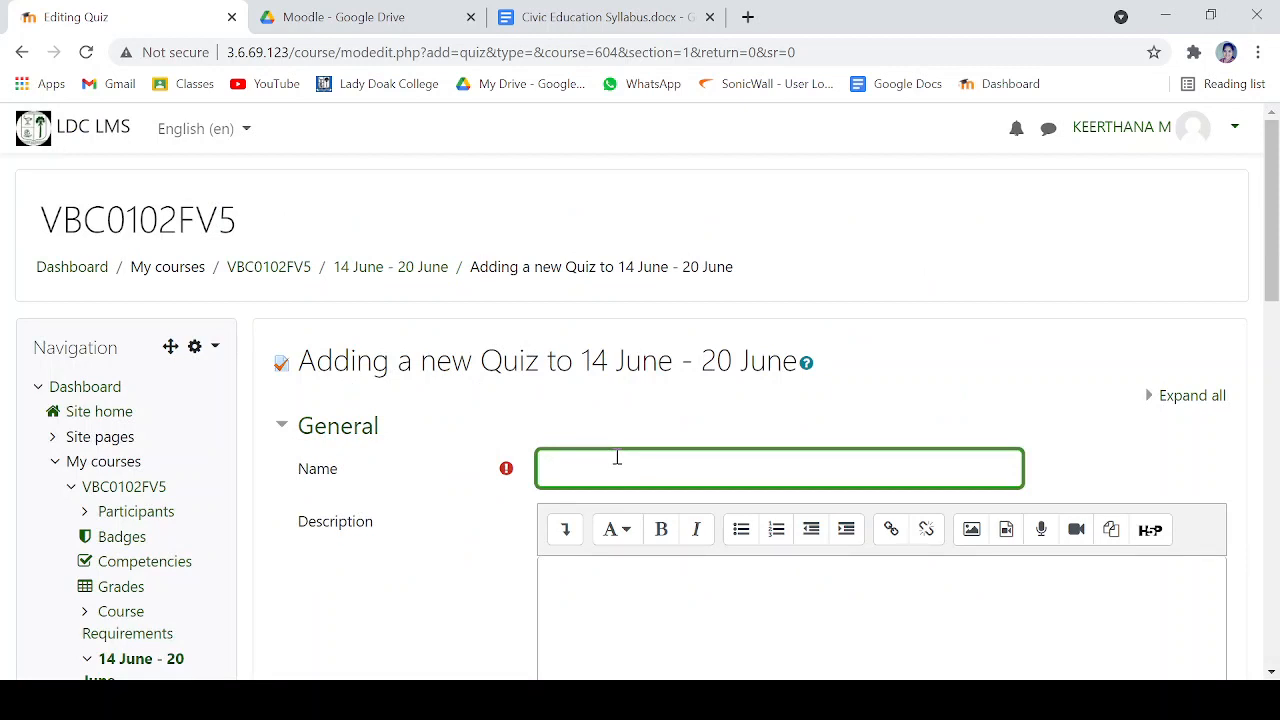
text(EBT)
click(459, 540)
scroll(459, 540, down, 5)
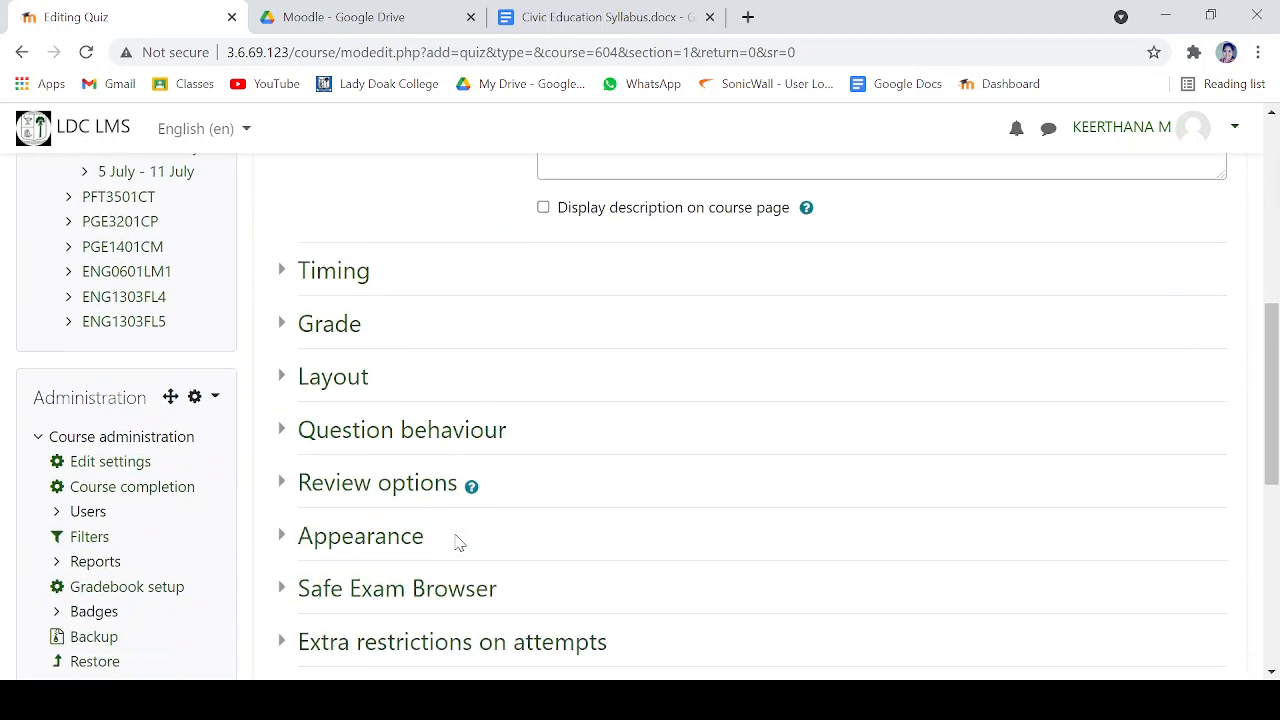
scroll(459, 540, down, 5)
click(596, 449)
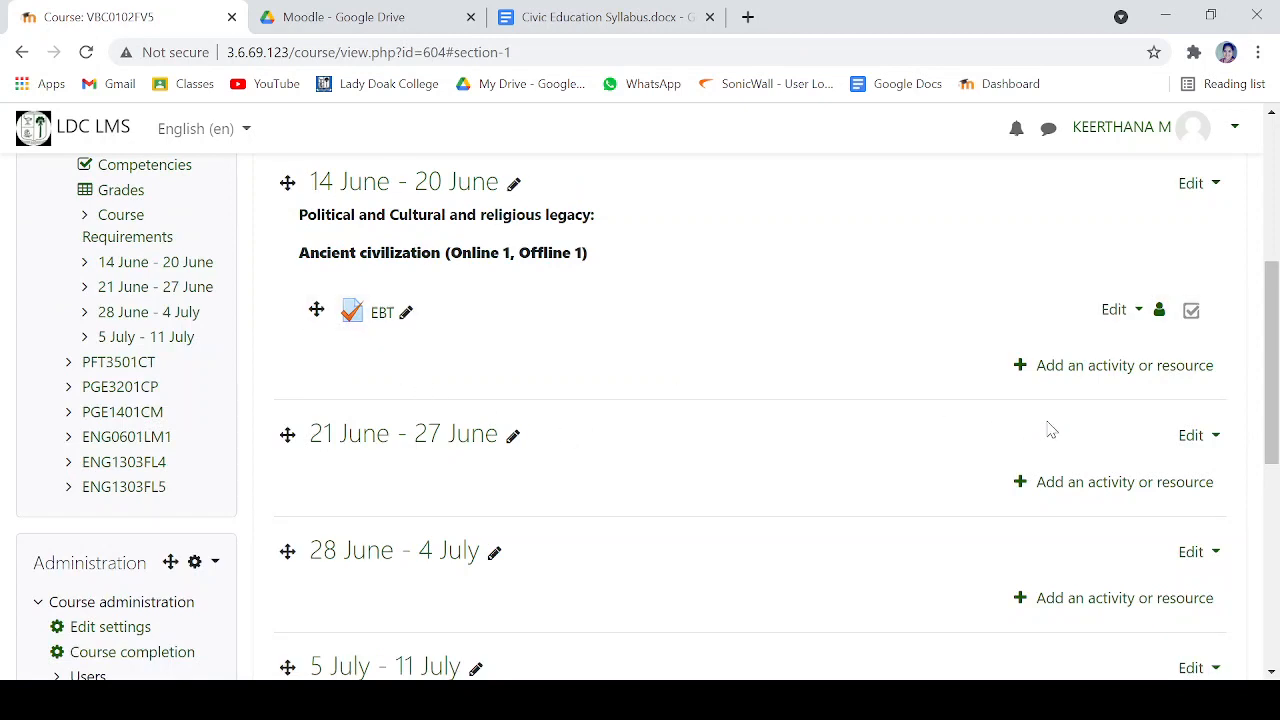
- Look through the activity and resource types offered for the 14 June - 20 June week without adding any
click(1124, 367)
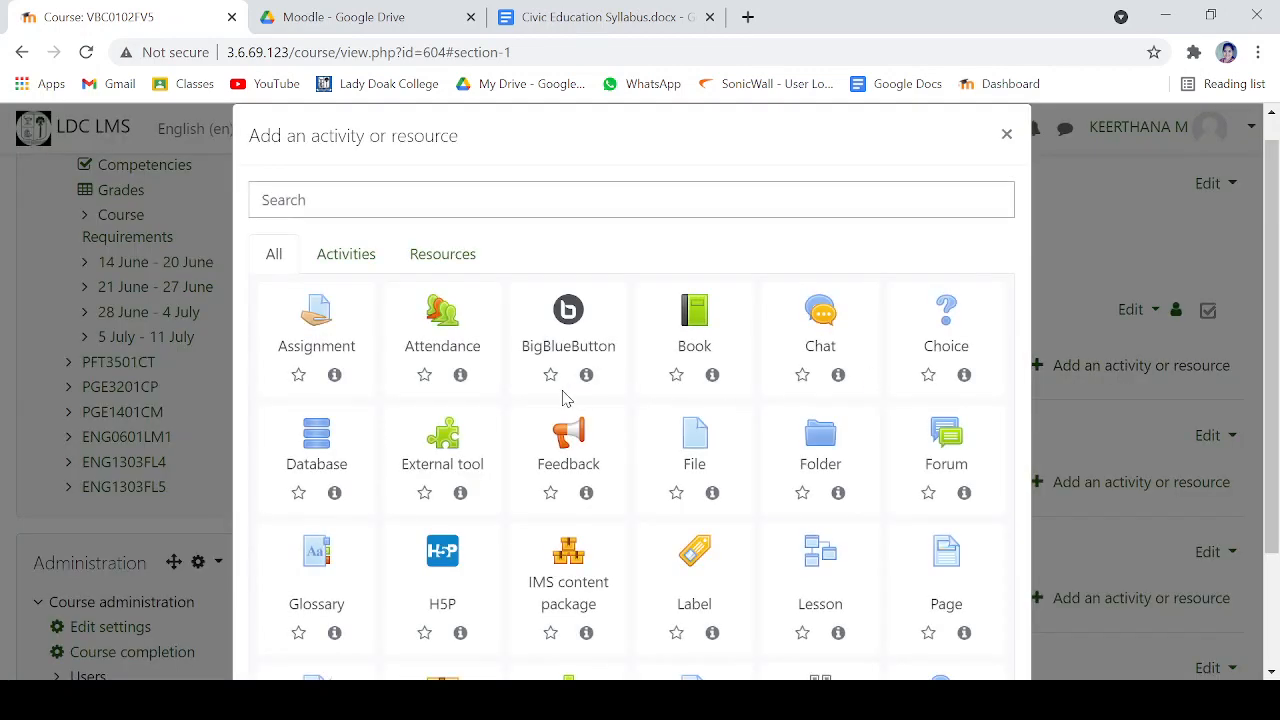
scroll(563, 398, down, 1)
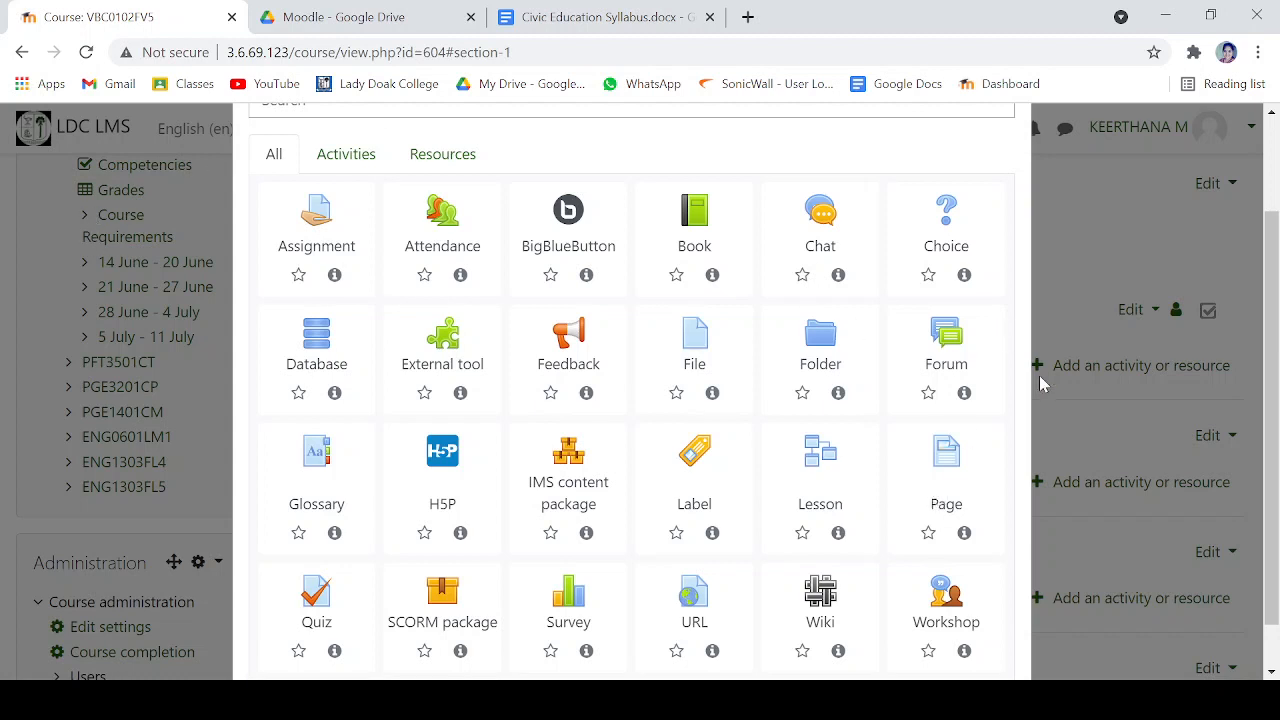
scroll(1040, 383, down, 1)
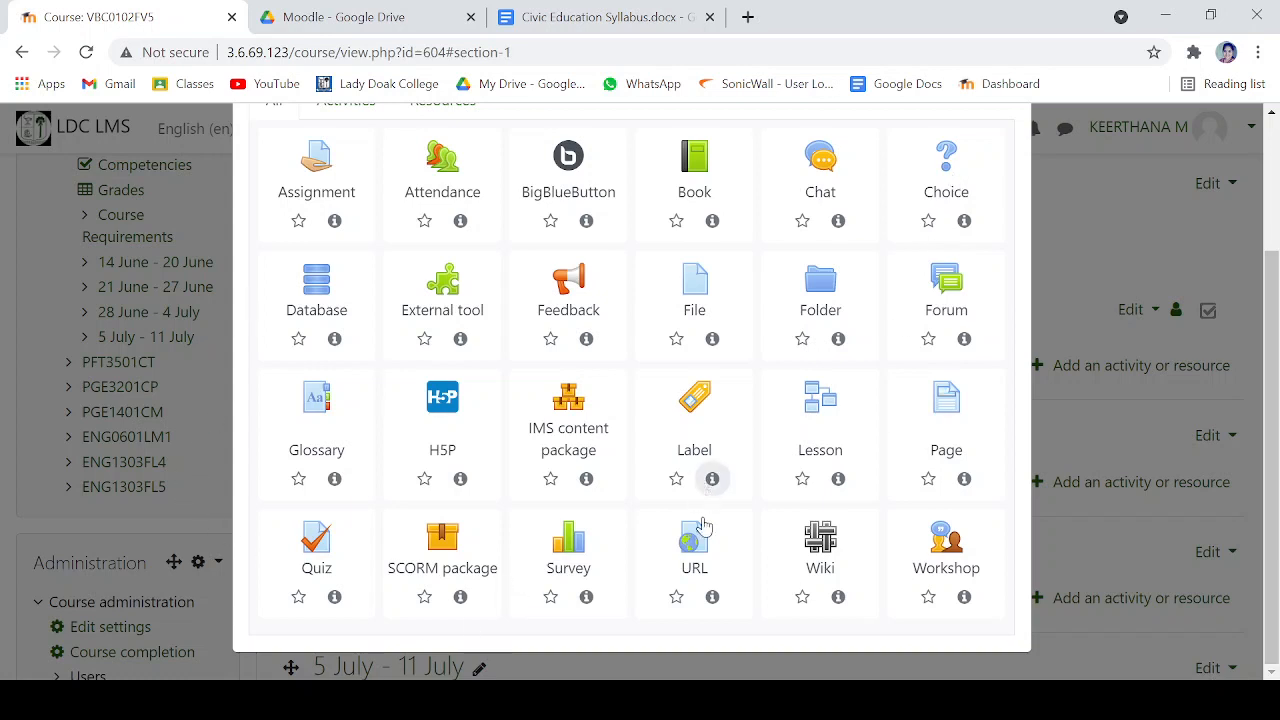
click(1170, 558)
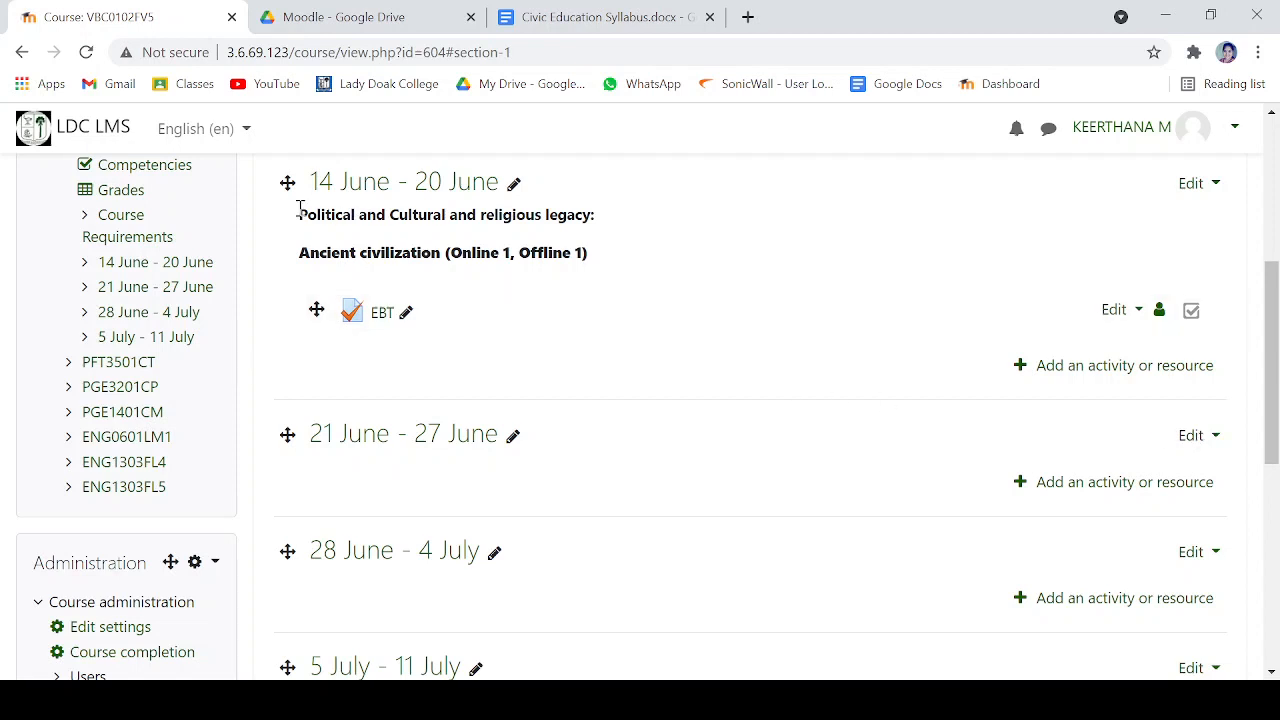
- Compare the 14 June - 20 June summary with the remaining Unit I topics in the syllabus document and return to the Moodle course
drag(299, 208, 626, 227)
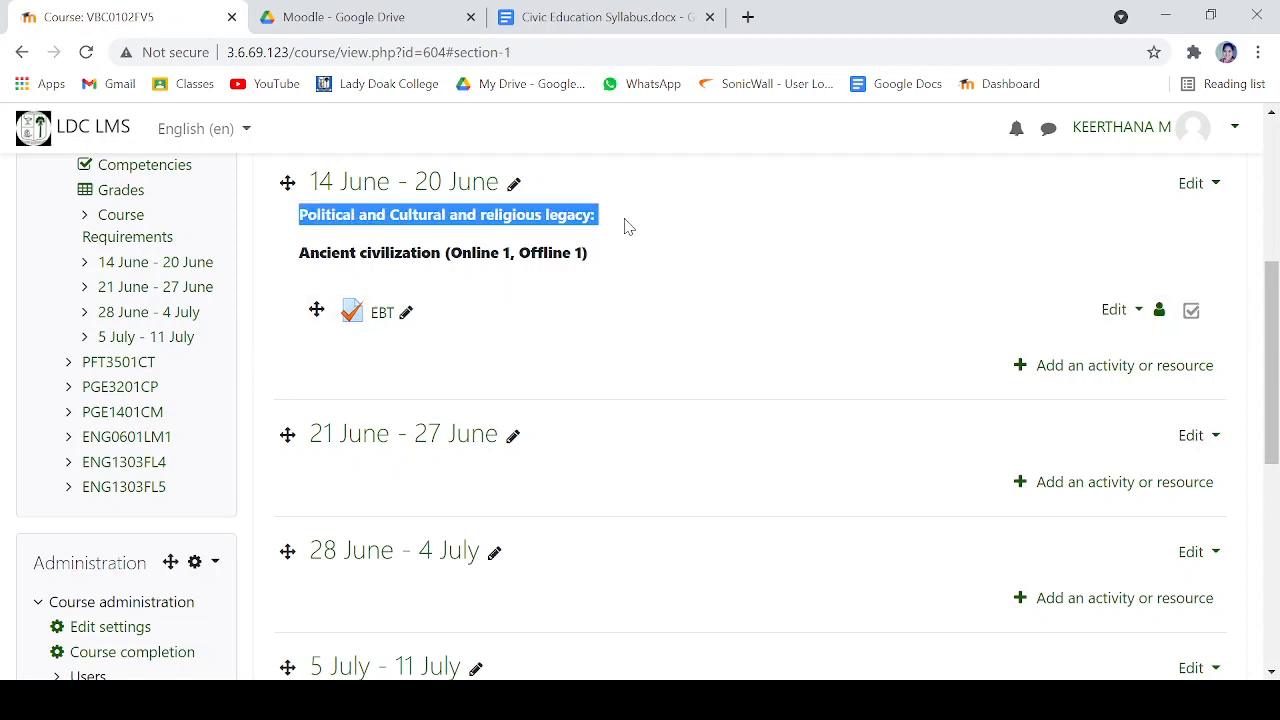
click(560, 16)
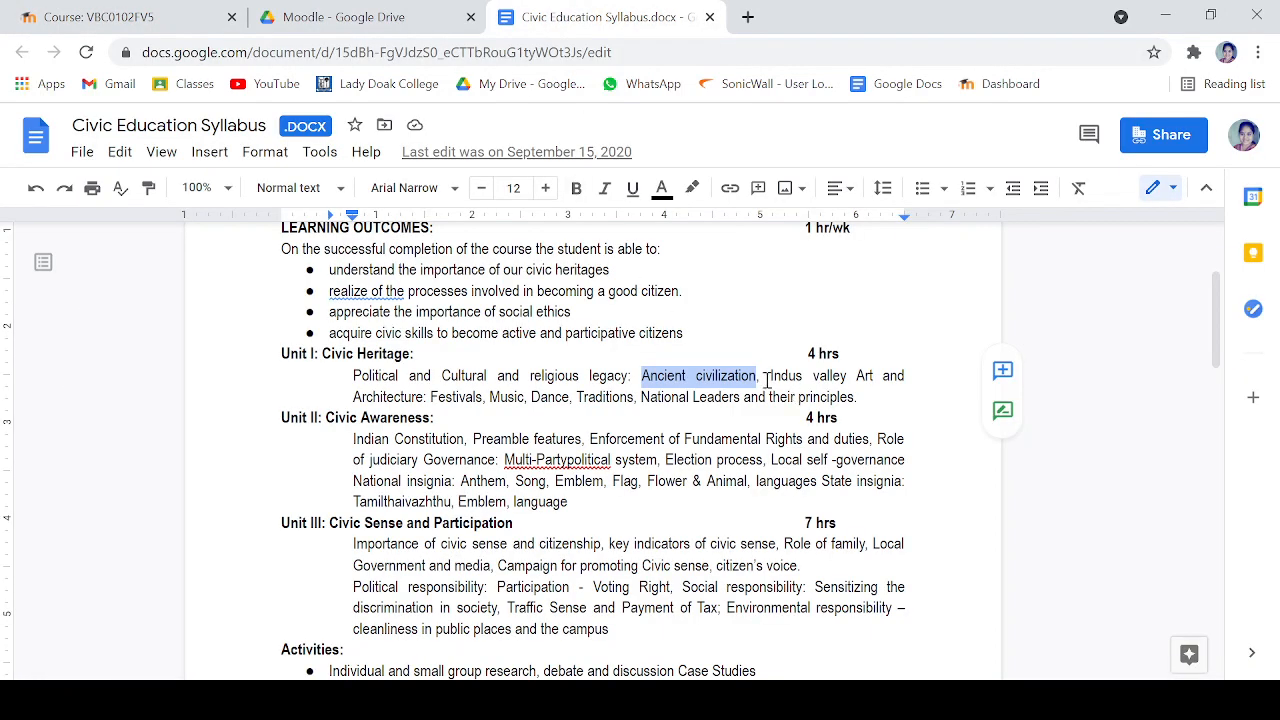
drag(765, 378, 865, 400)
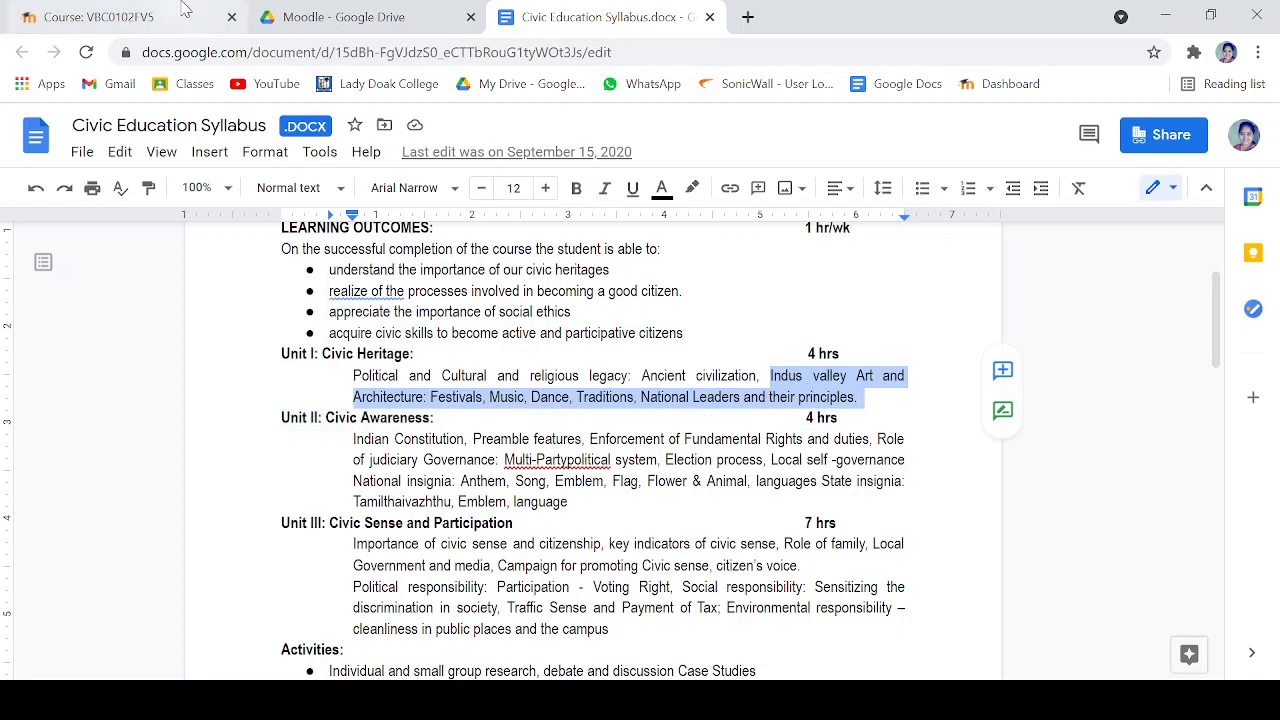
click(300, 17)
click(113, 12)
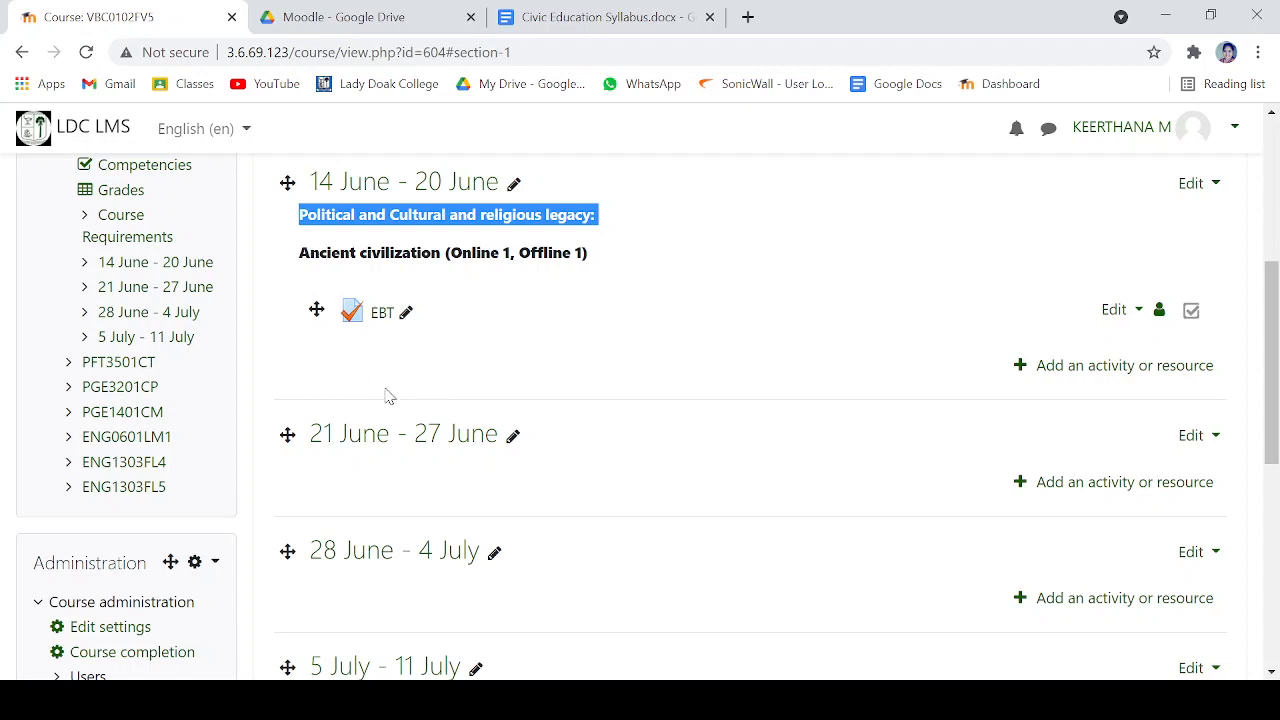
click(530, 253)
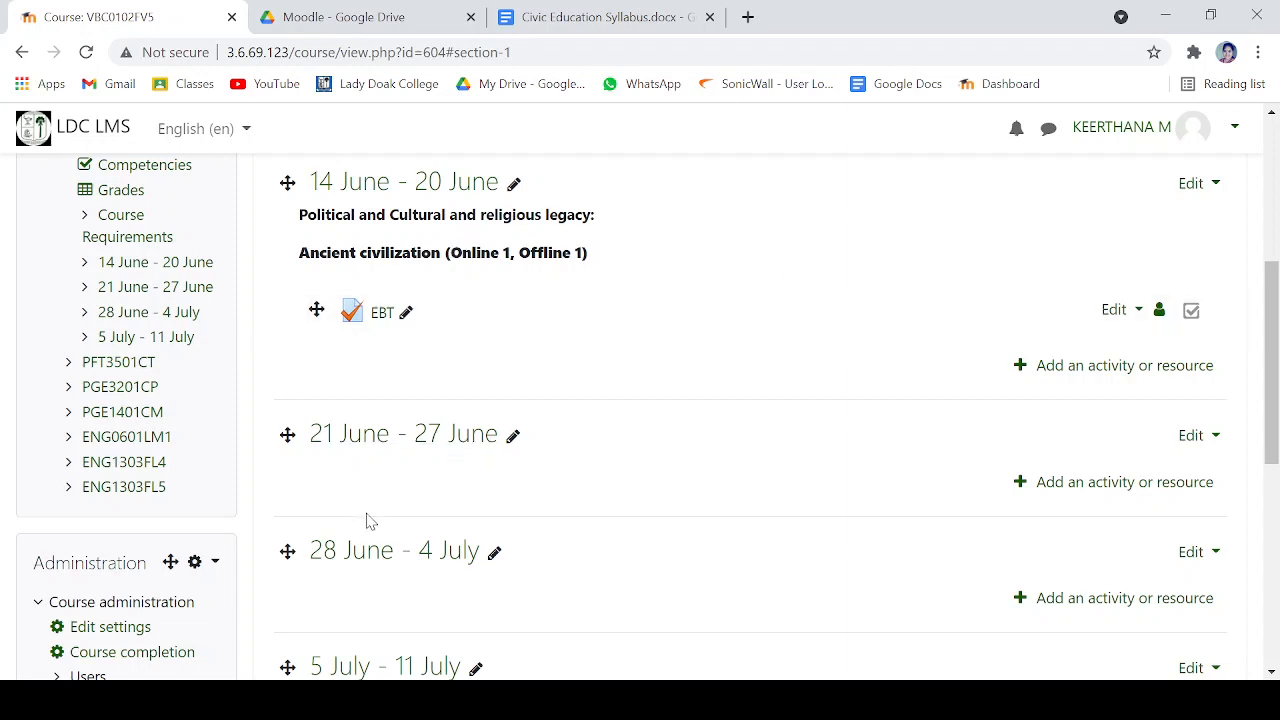
- Open the PGE3201CP course and check the Classroom Information and OER Resources links in its Course Requirements section
click(130, 388)
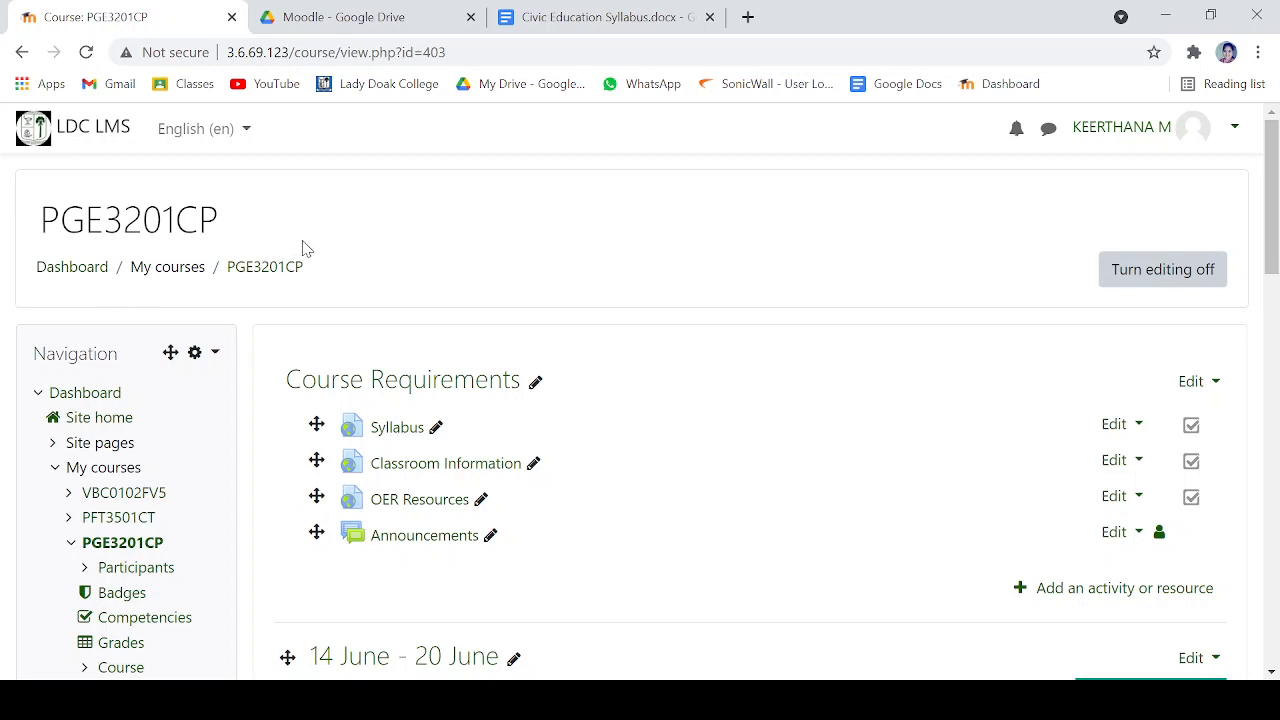
scroll(501, 218, down, 1)
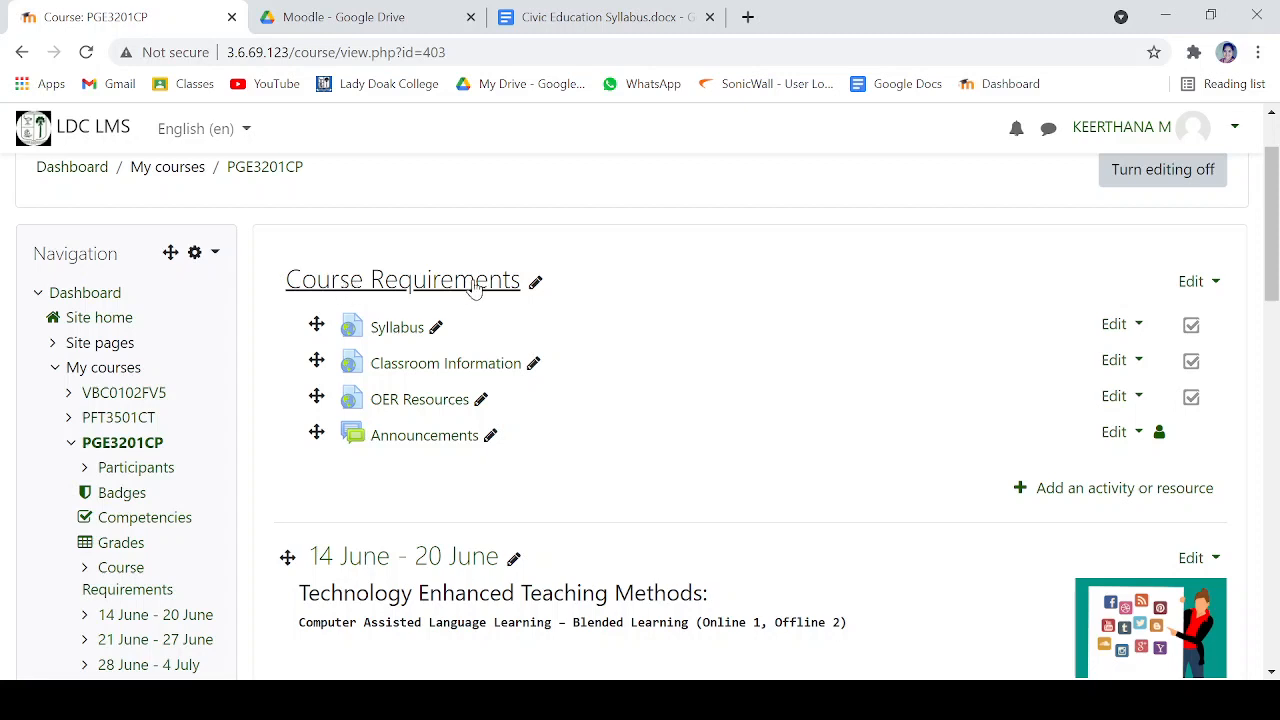
click(420, 373)
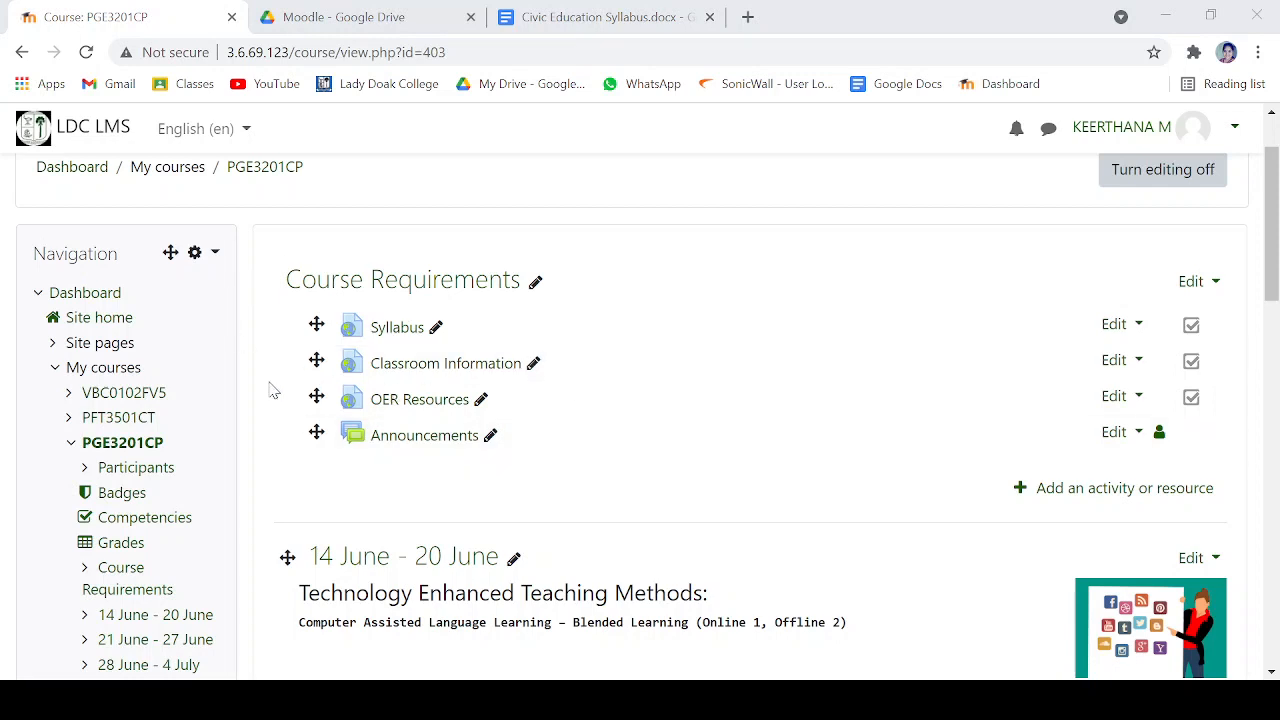
click(628, 14)
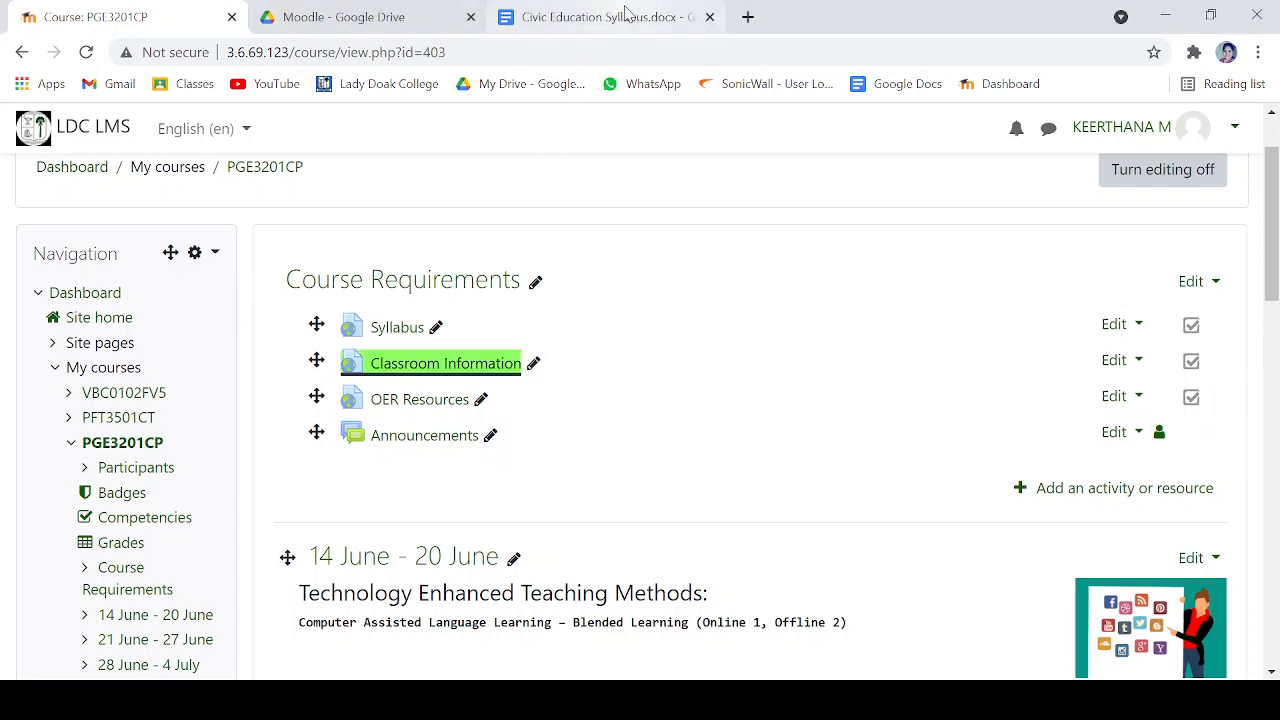
click(429, 406)
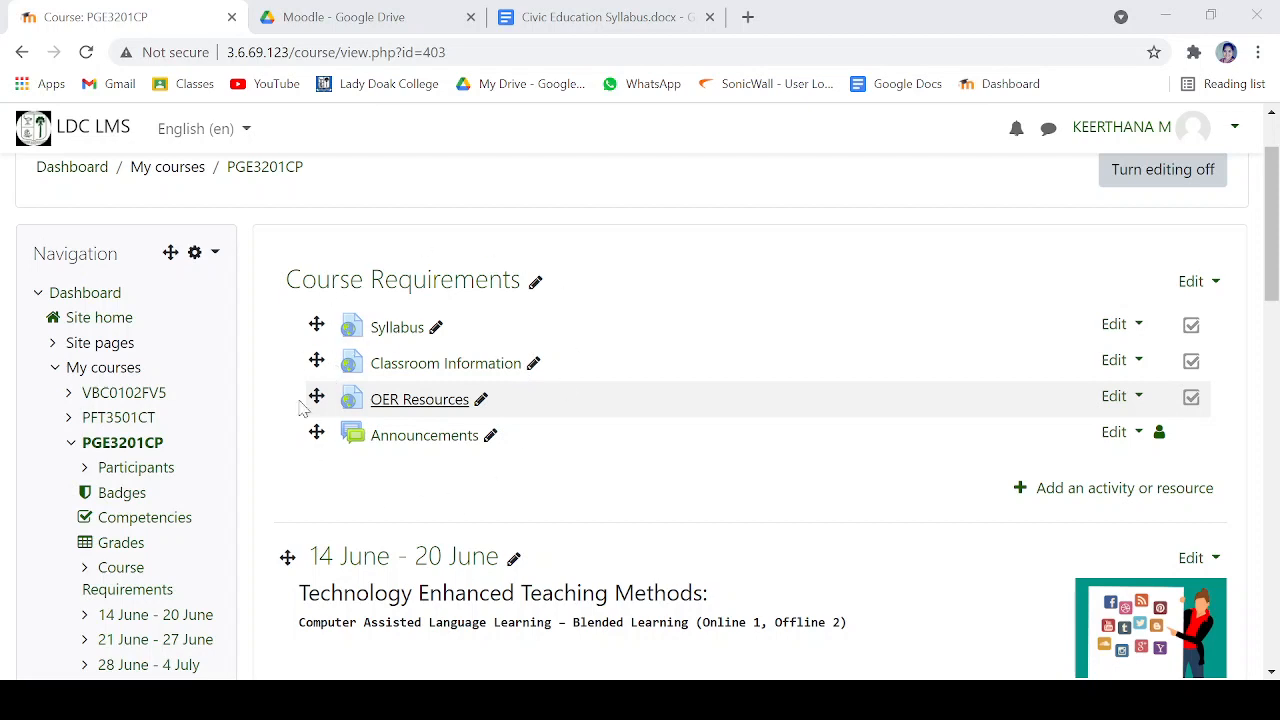
click(614, 21)
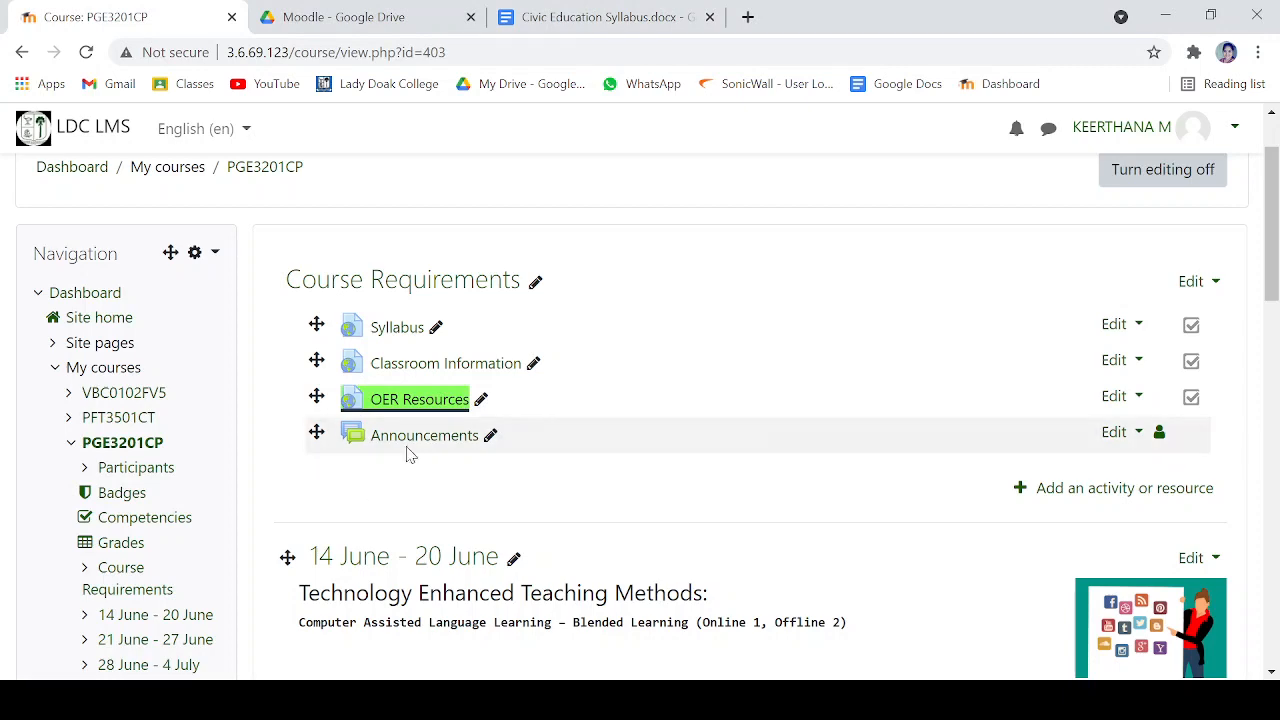
- Examine the weekly summaries, images and activities in the 14 June - 20 June and 21 June - 27 June sections of PGE3201CP
scroll(560, 516, down, 1)
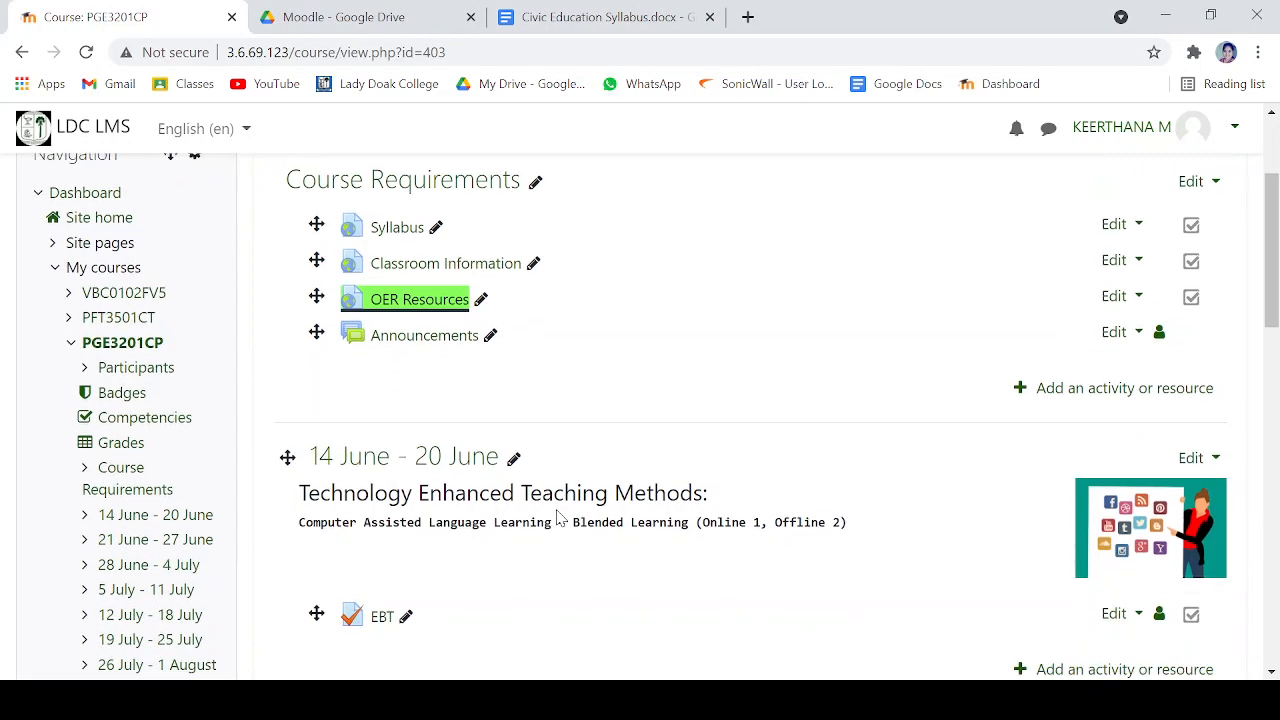
scroll(558, 516, down, 2)
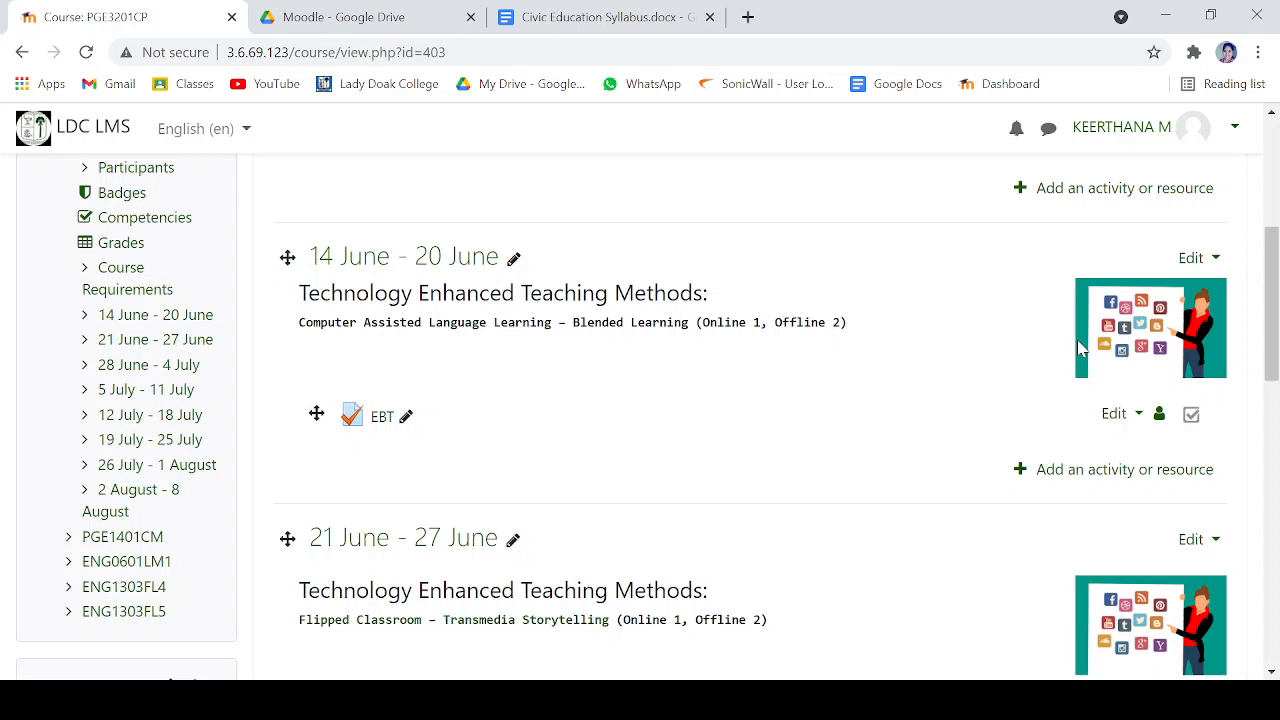
scroll(880, 429, down, 1)
scroll(485, 498, down, 2)
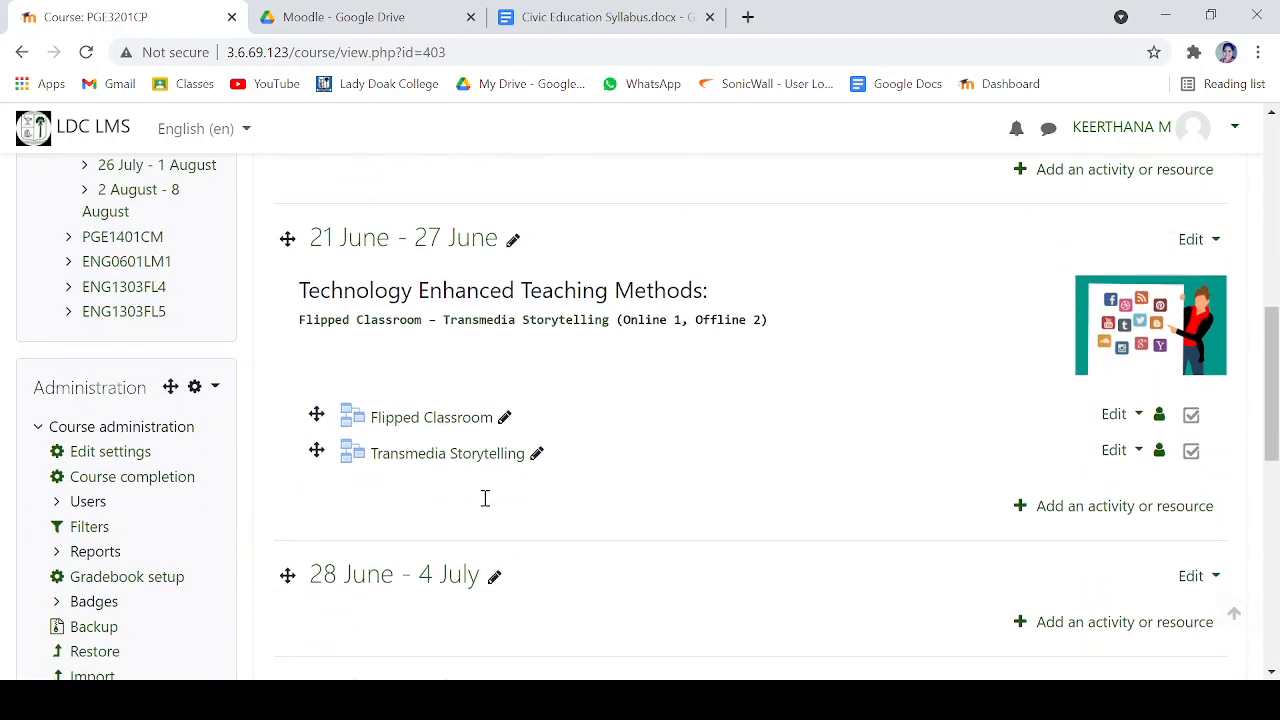
scroll(502, 515, up, 1)
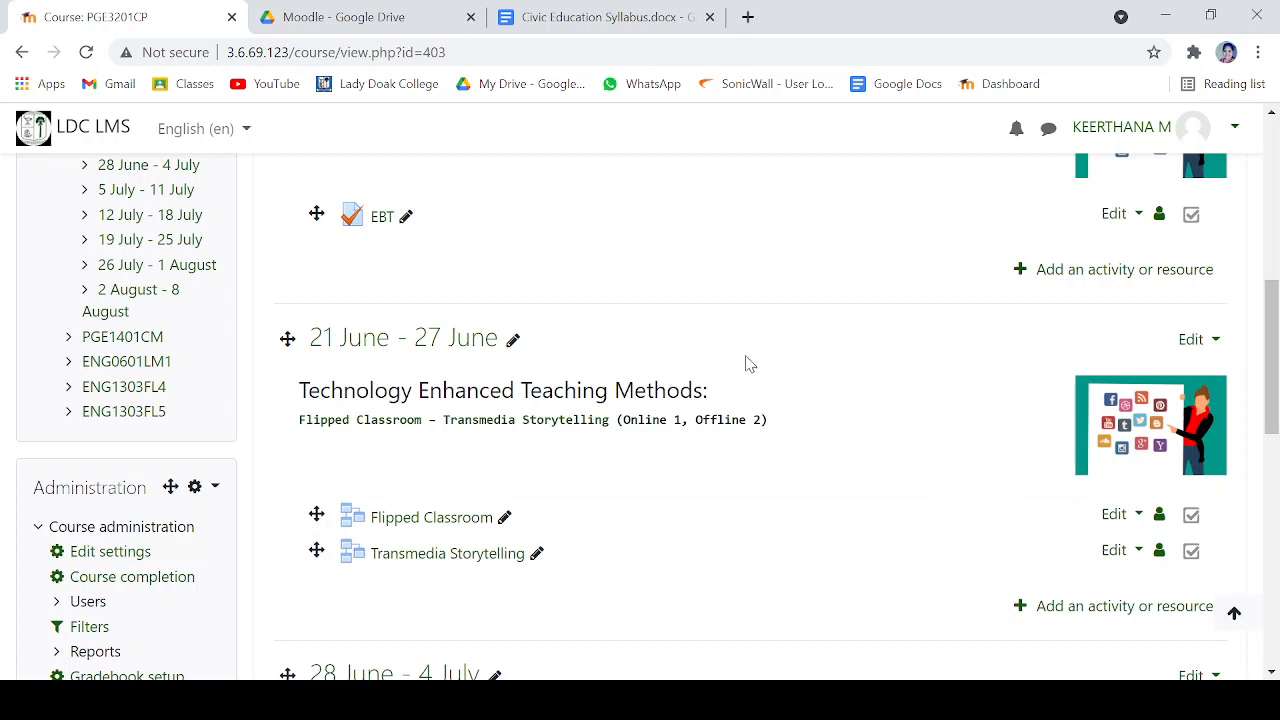
scroll(749, 363, up, 1)
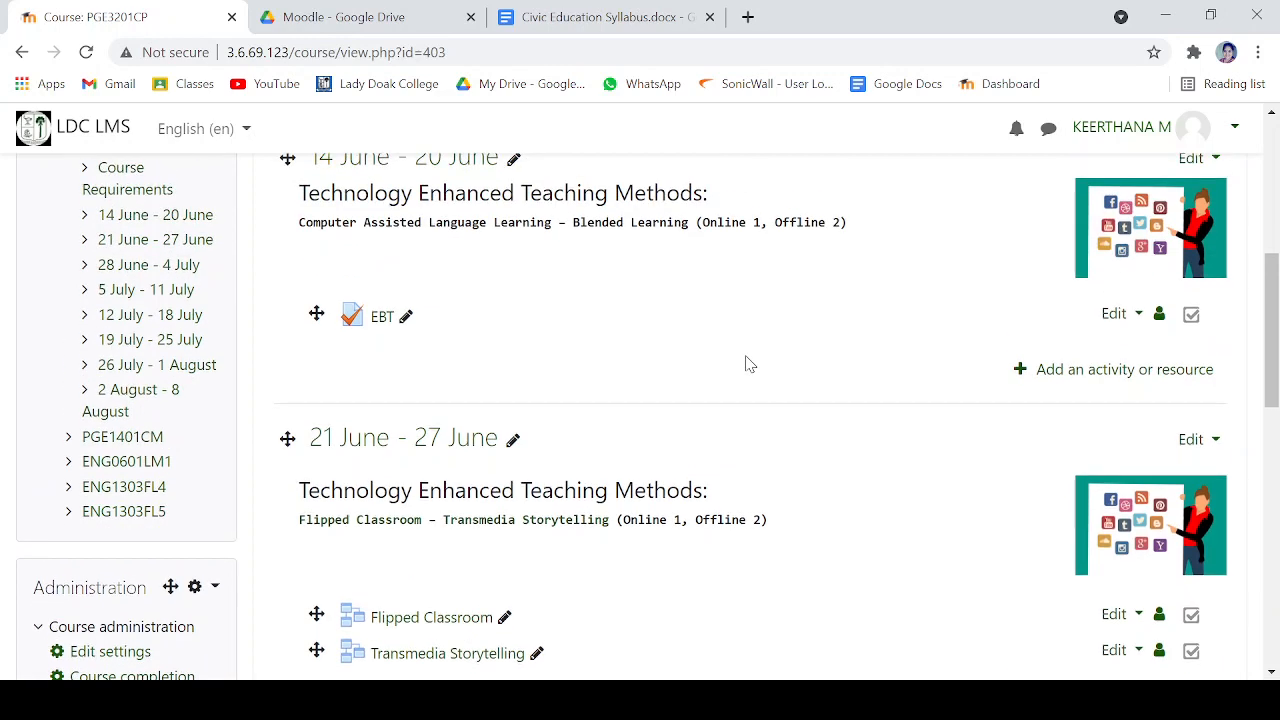
scroll(749, 363, up, 1)
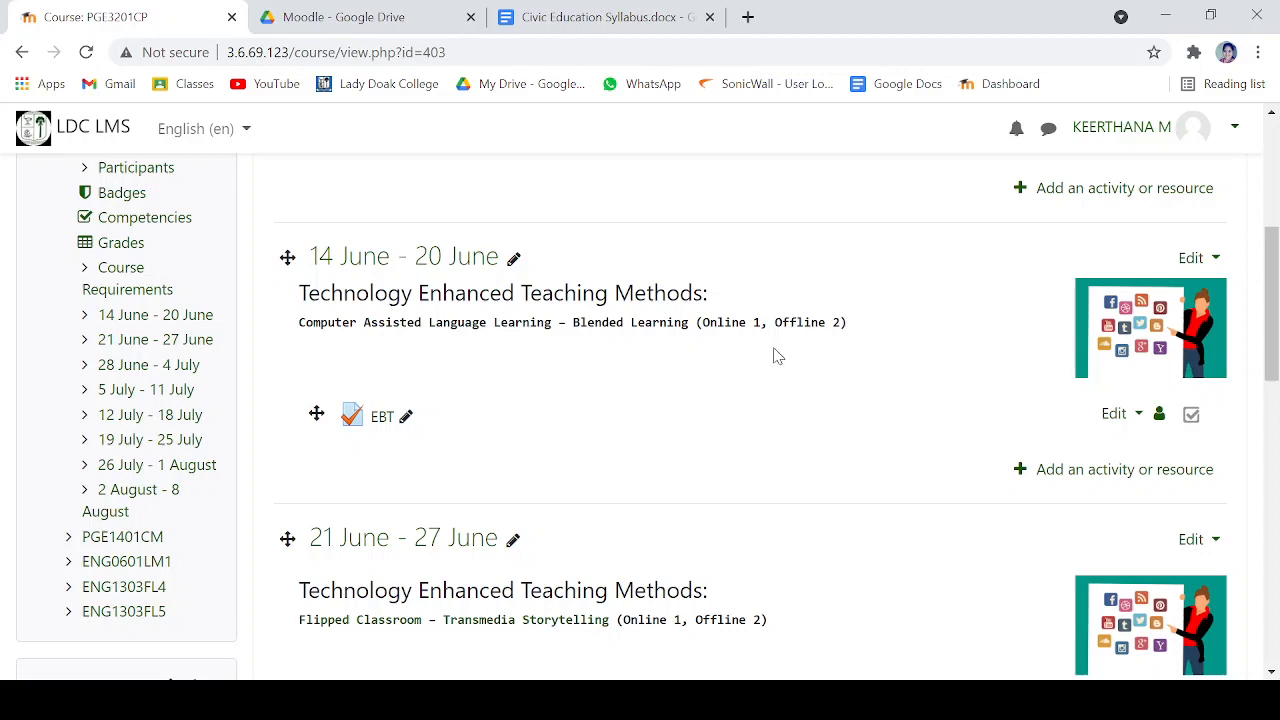
scroll(785, 380, down, 1)
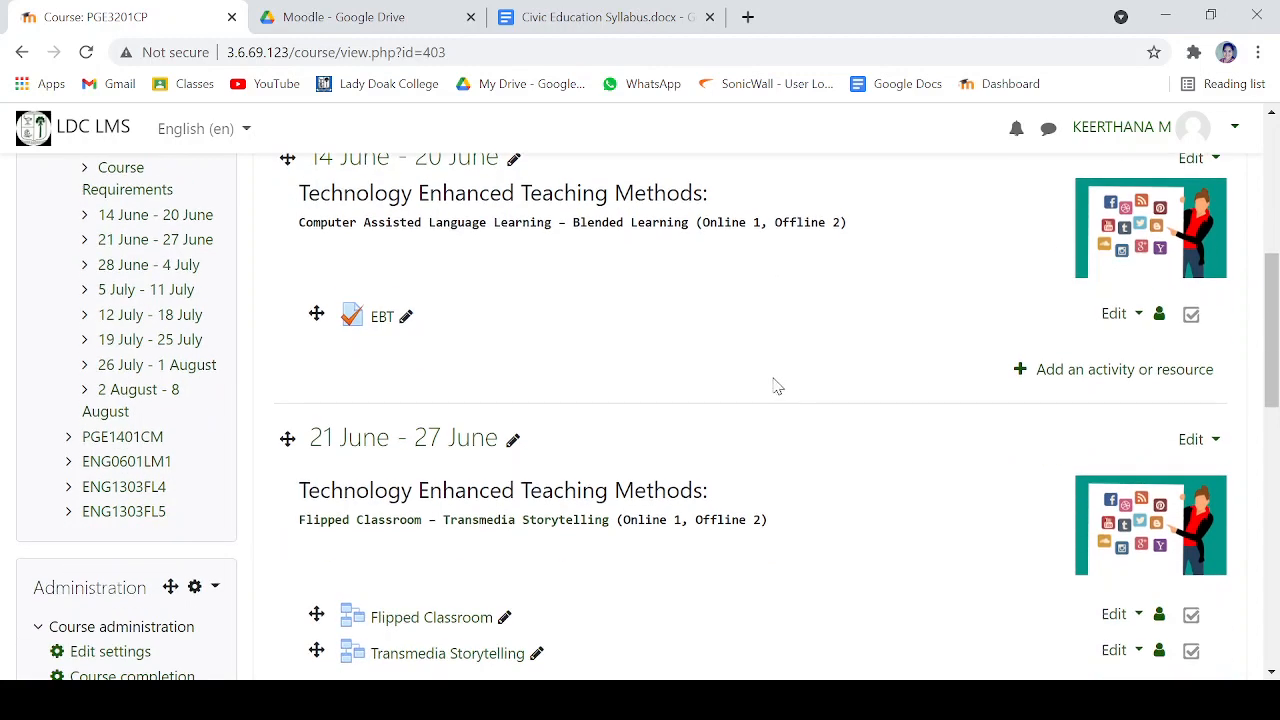
scroll(766, 386, down, 1)
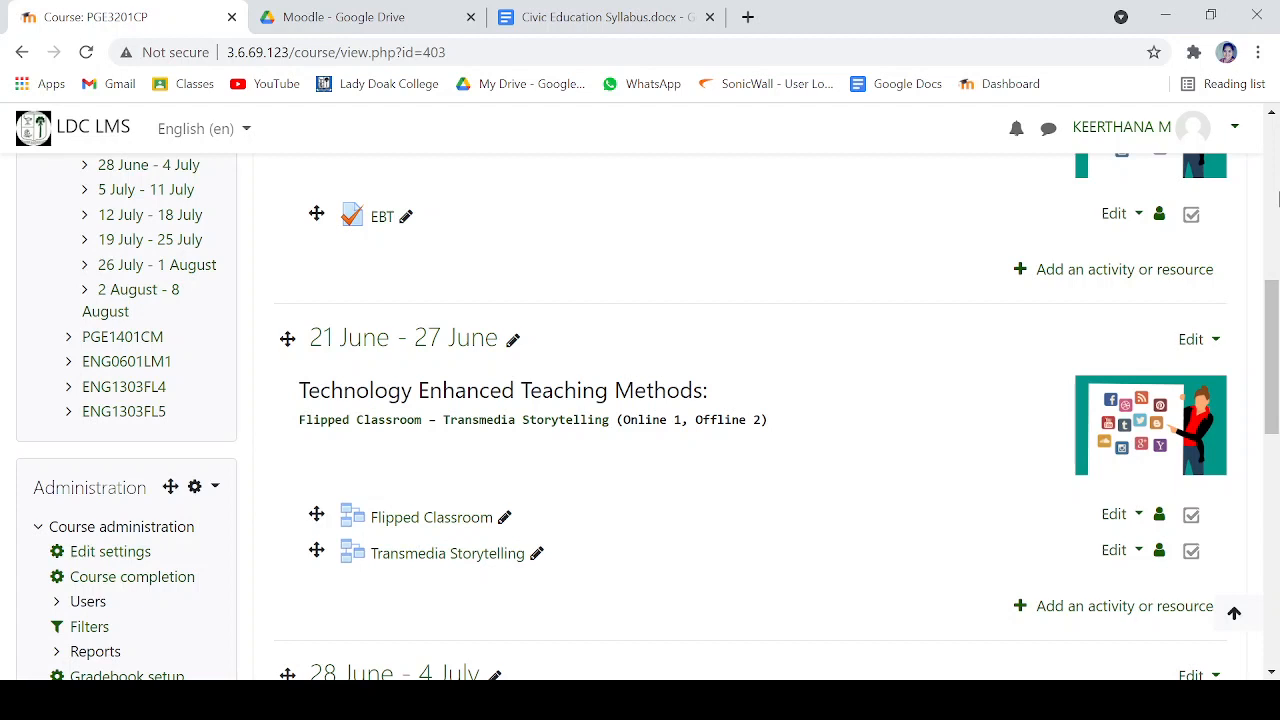
click(940, 700)
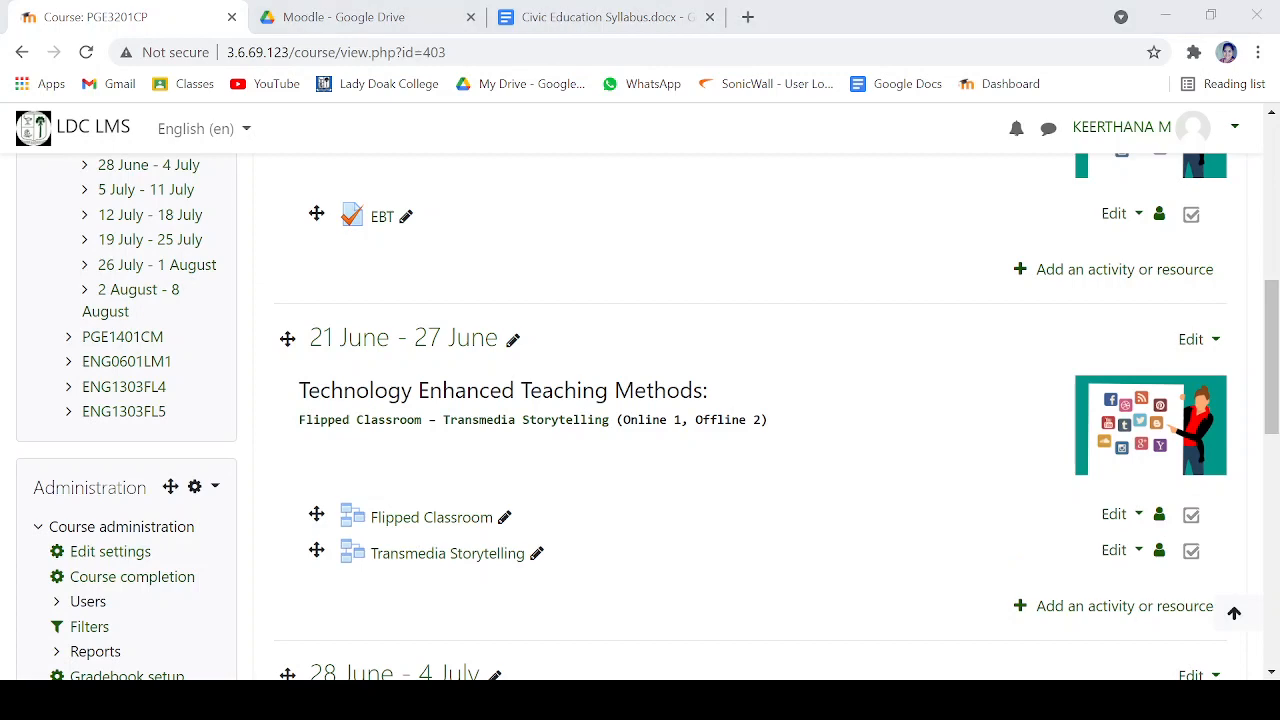